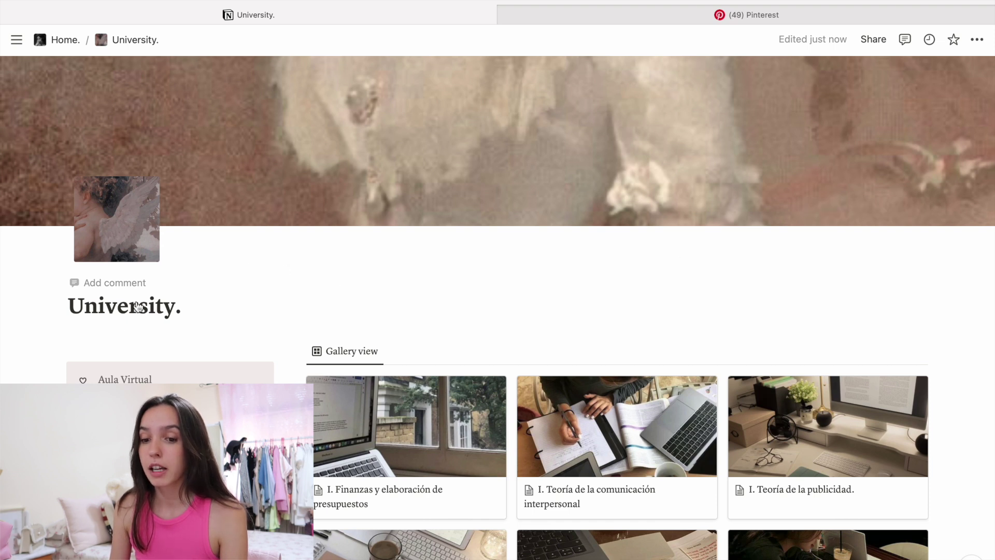
- Review the University page's style and width options, its sidebar sections and the gallery of class cards
click(976, 42)
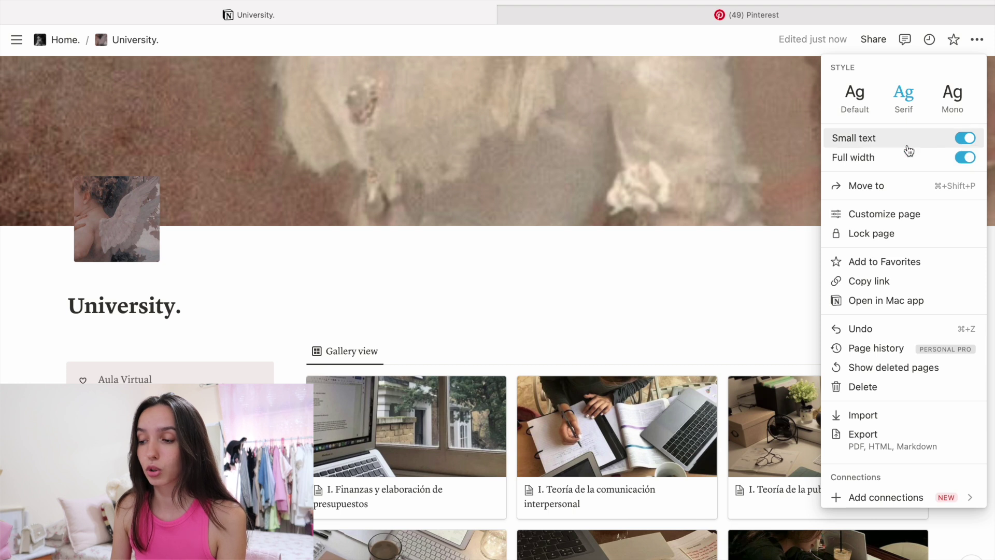
click(759, 322)
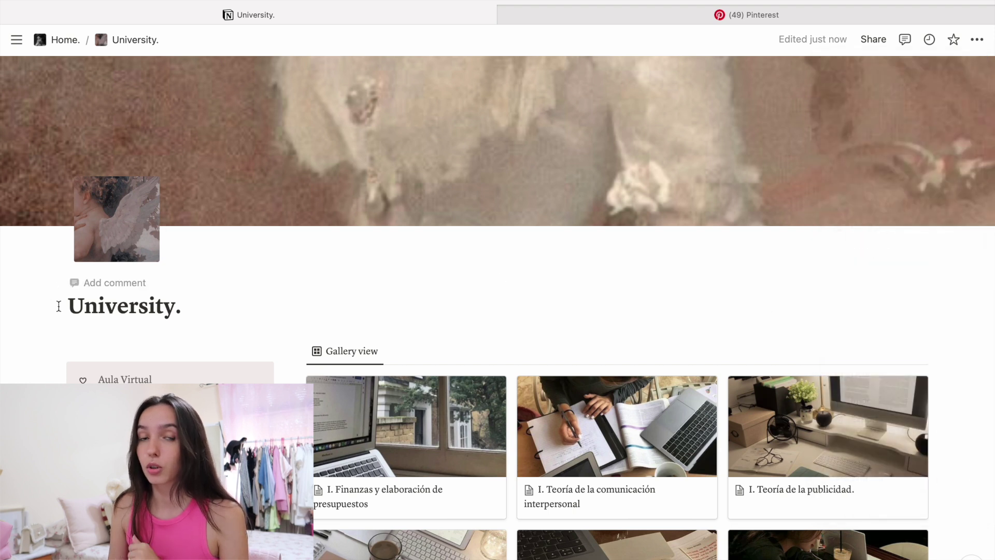
scroll(194, 303, down, 5)
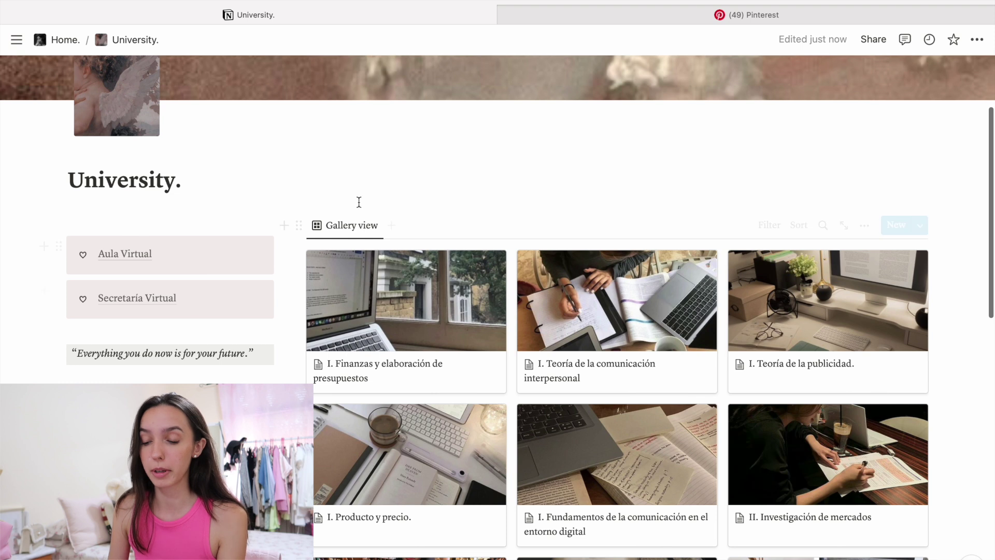
scroll(359, 201, down, 1)
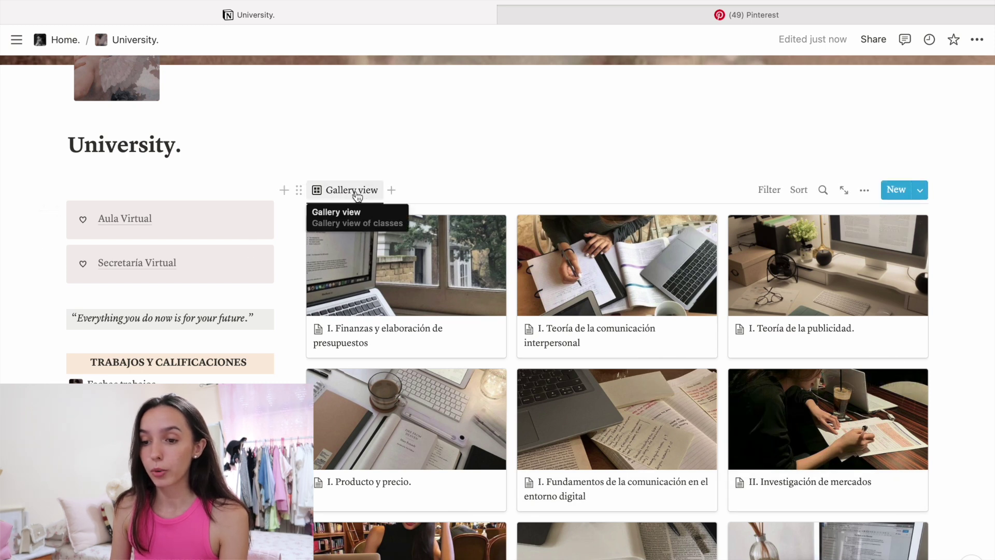
scroll(587, 172, down, 3)
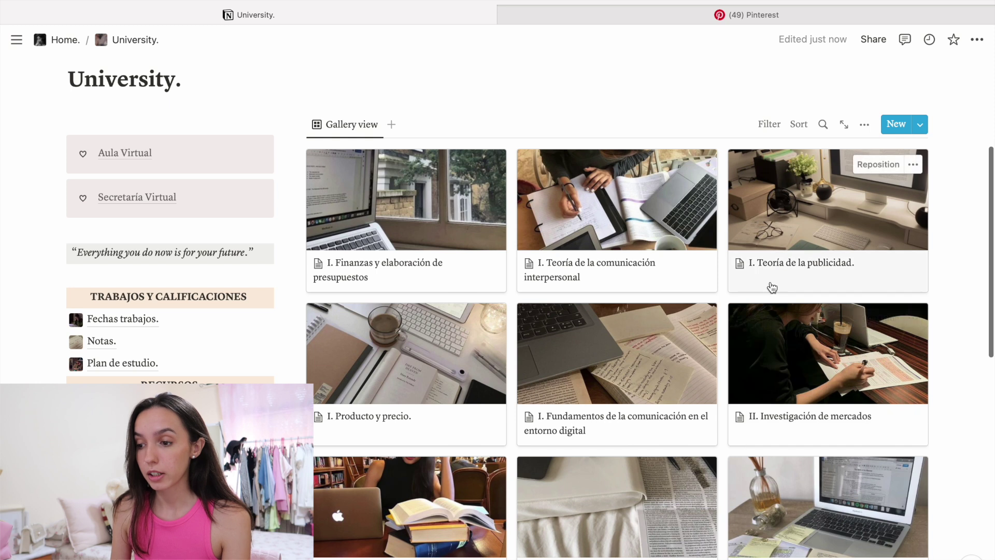
scroll(771, 287, down, 3)
scroll(771, 287, down, 2)
scroll(726, 461, down, 1)
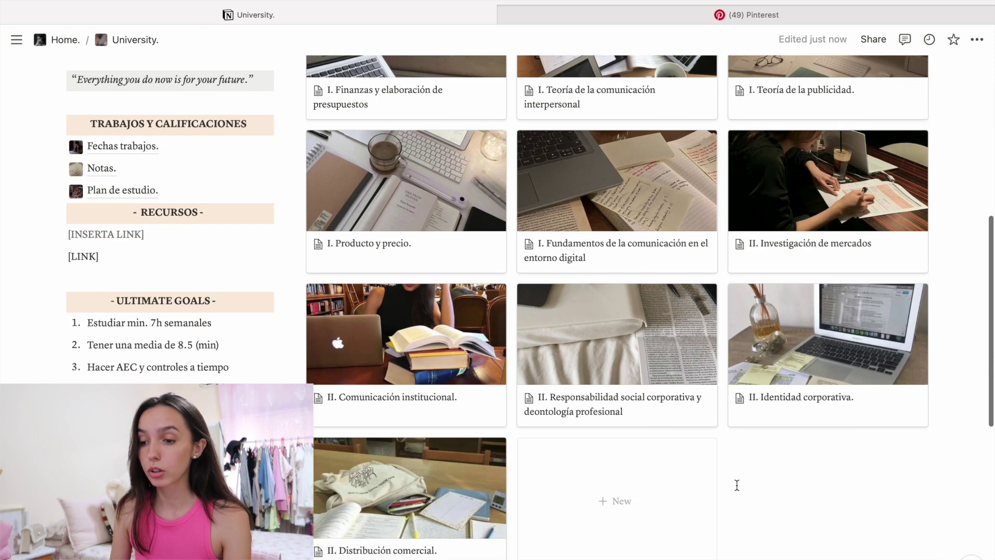
scroll(778, 429, up, 1)
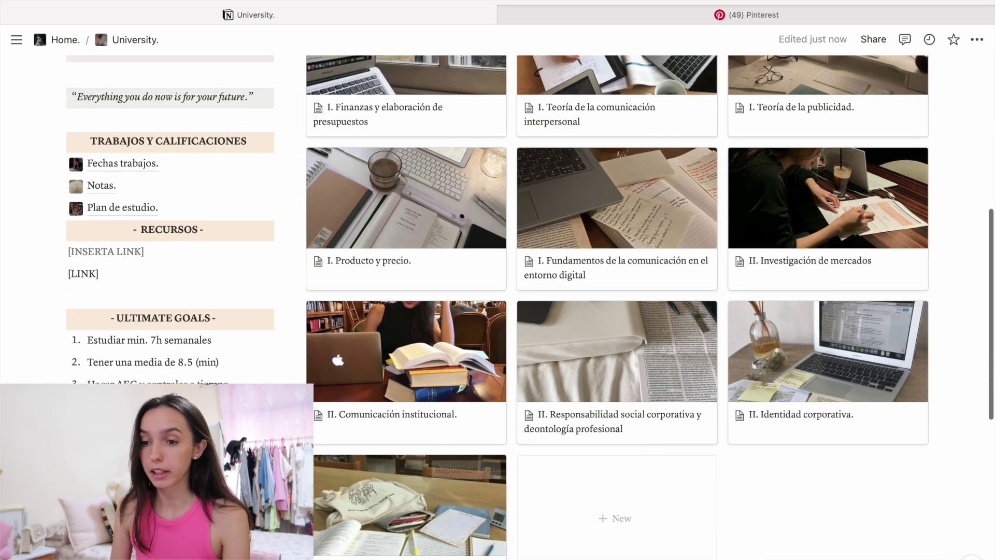
scroll(363, 394, up, 3)
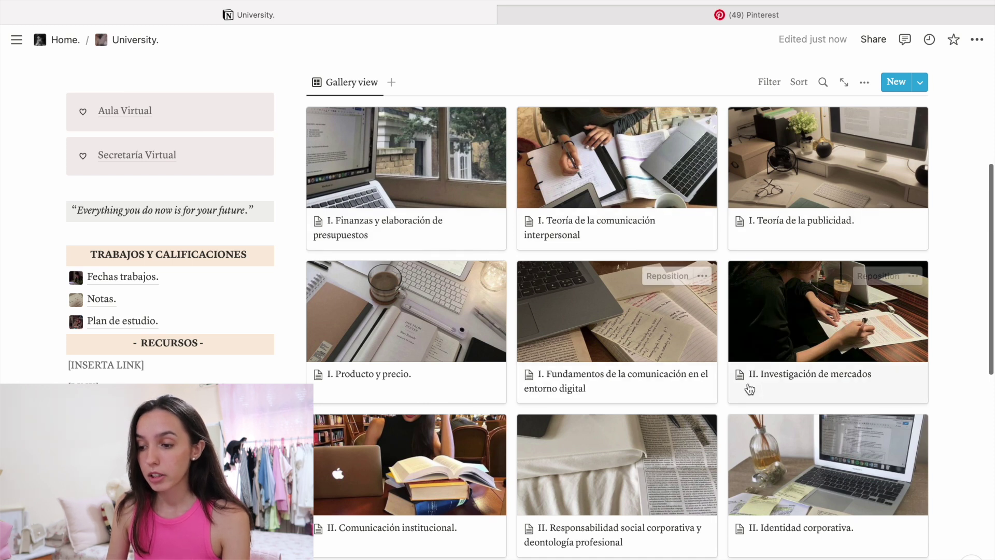
scroll(754, 387, down, 2)
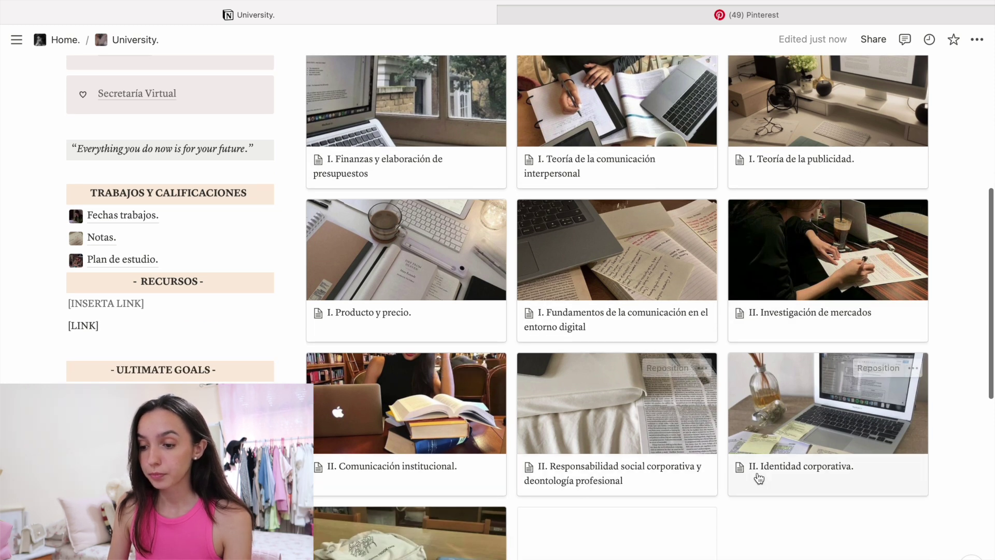
scroll(747, 483, up, 4)
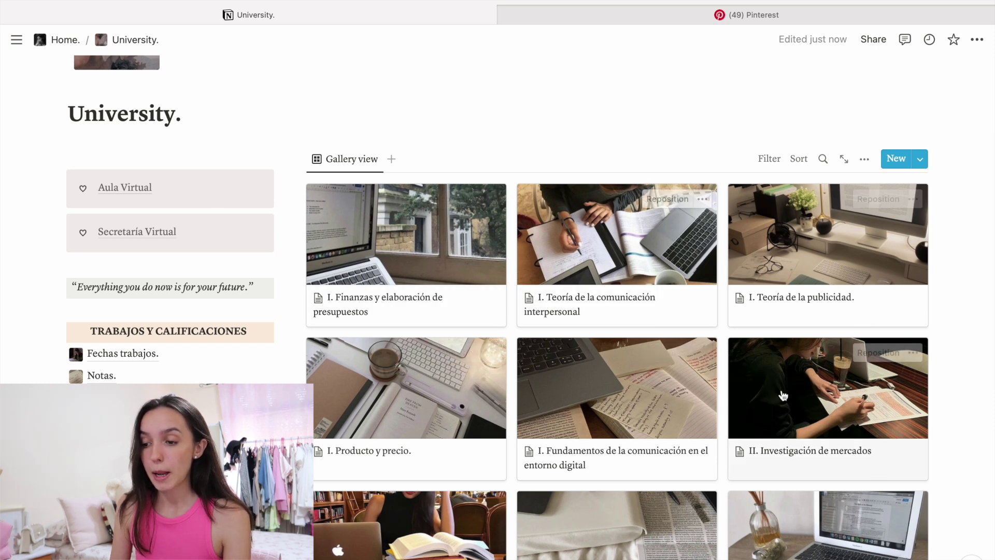
- Open the "I. Finanzas y elaboración de presupuestos" card and try pasting a painting image below its photo
click(422, 311)
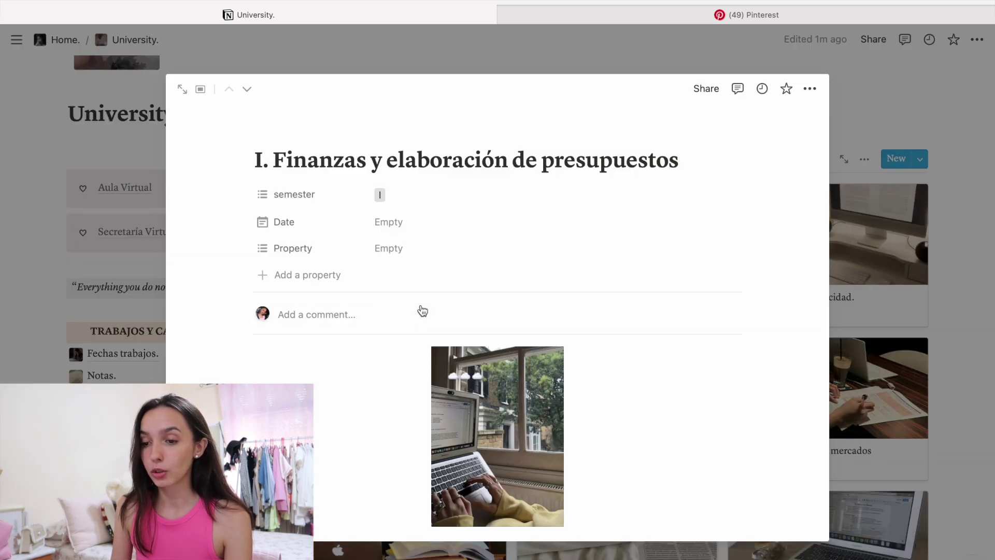
scroll(614, 314, down, 2)
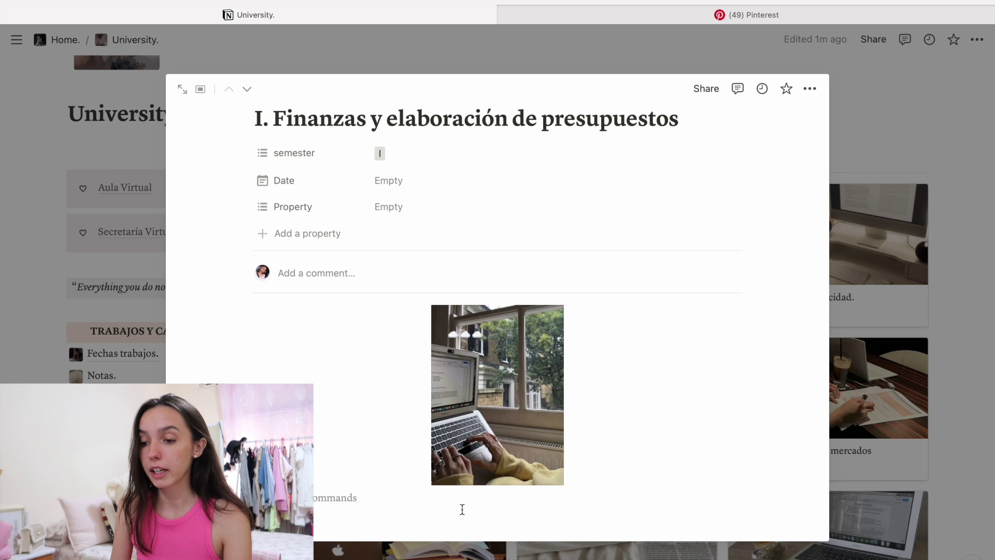
key(super+v)
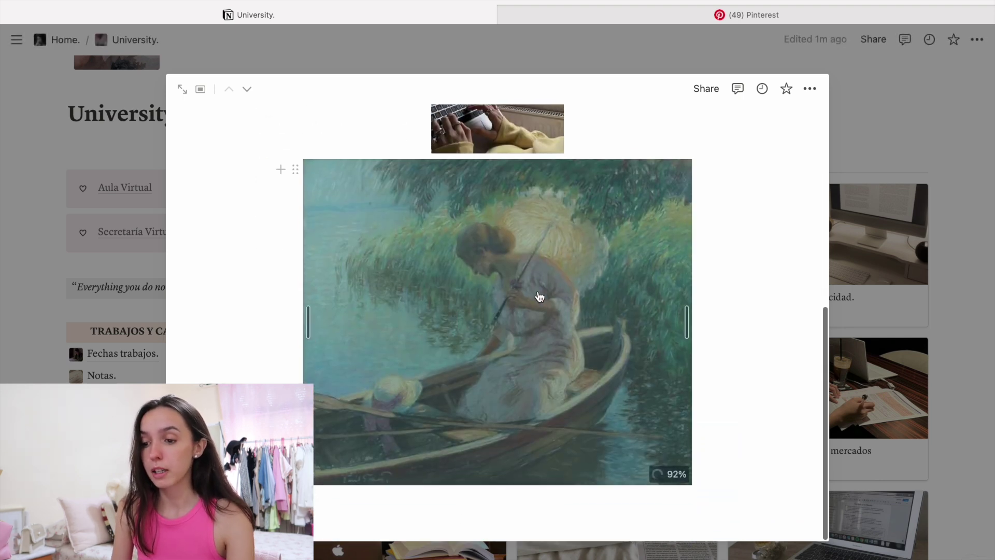
click(933, 314)
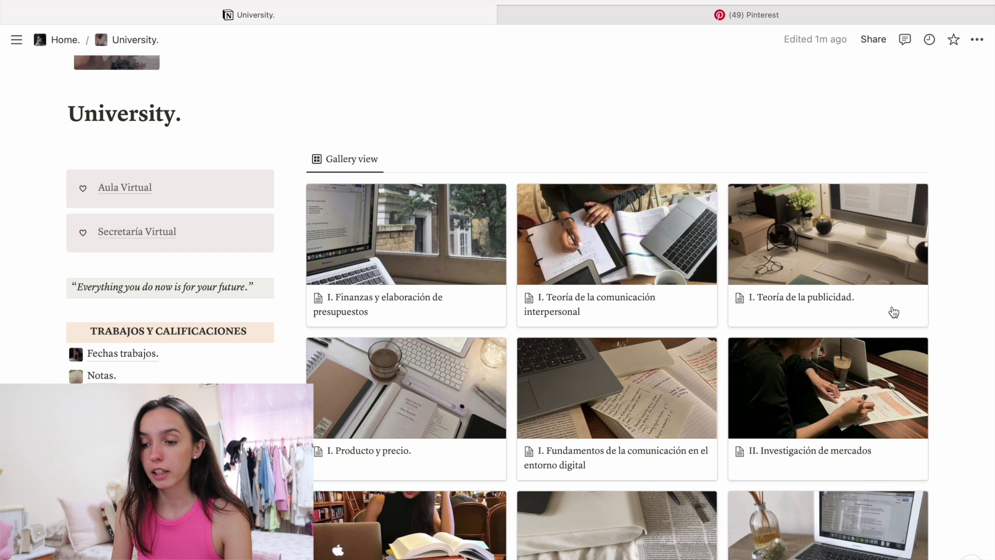
- Set the Date property of the "I. Finanzas y elaboración de presupuestos" card to September 26, 2022
click(400, 304)
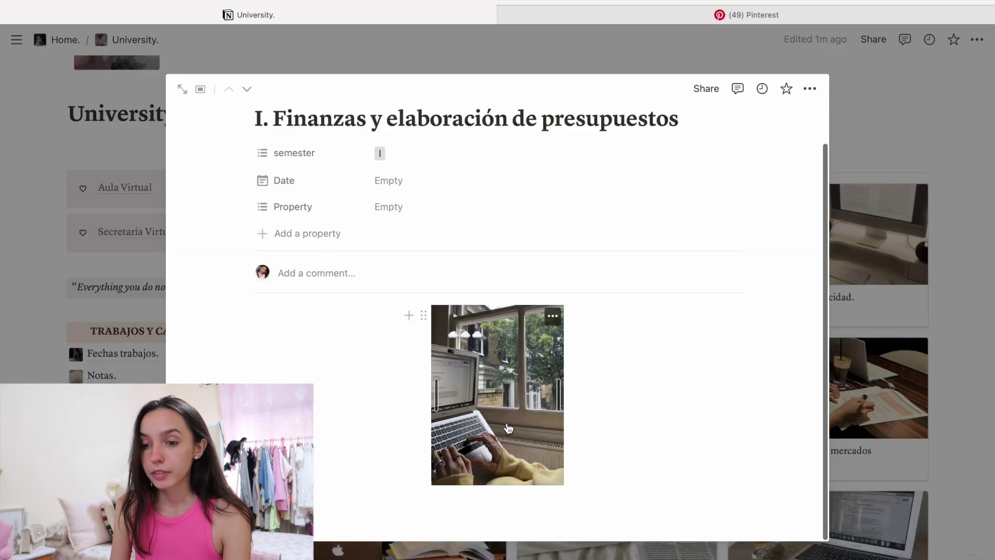
click(397, 160)
click(363, 353)
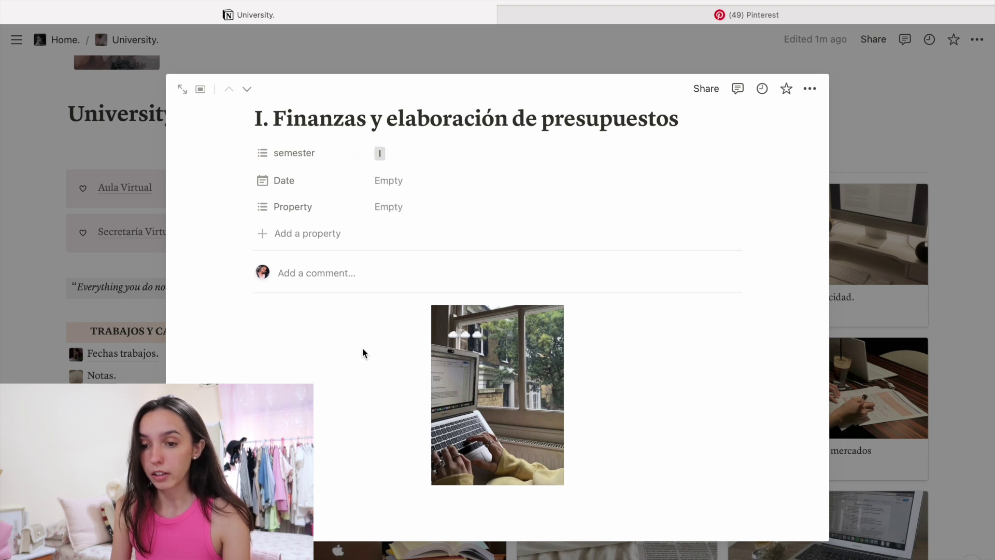
click(394, 181)
click(419, 364)
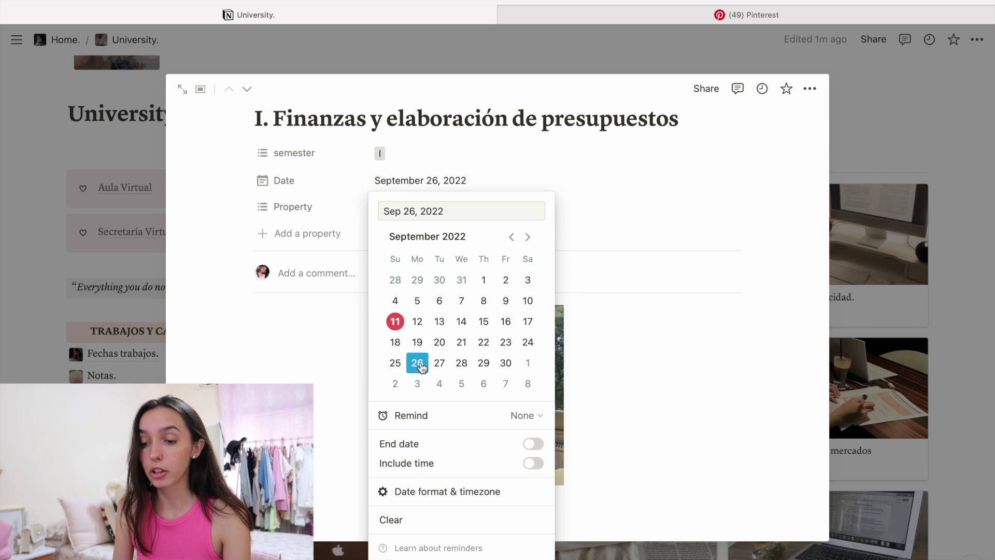
click(327, 341)
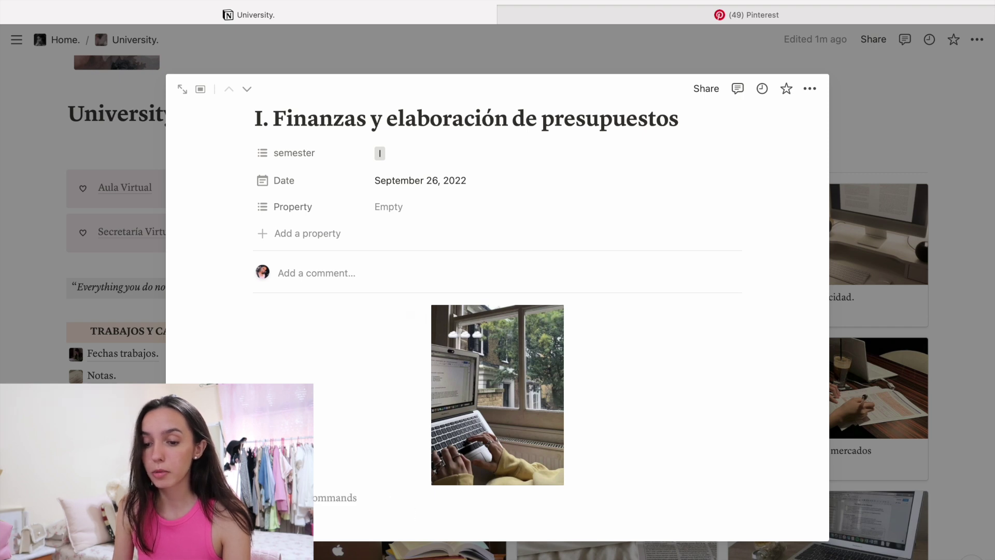
- Embed a sub-page titled "Finanzas." inside the "I. Finanzas y elaboración de presupuestos" card
text(/)
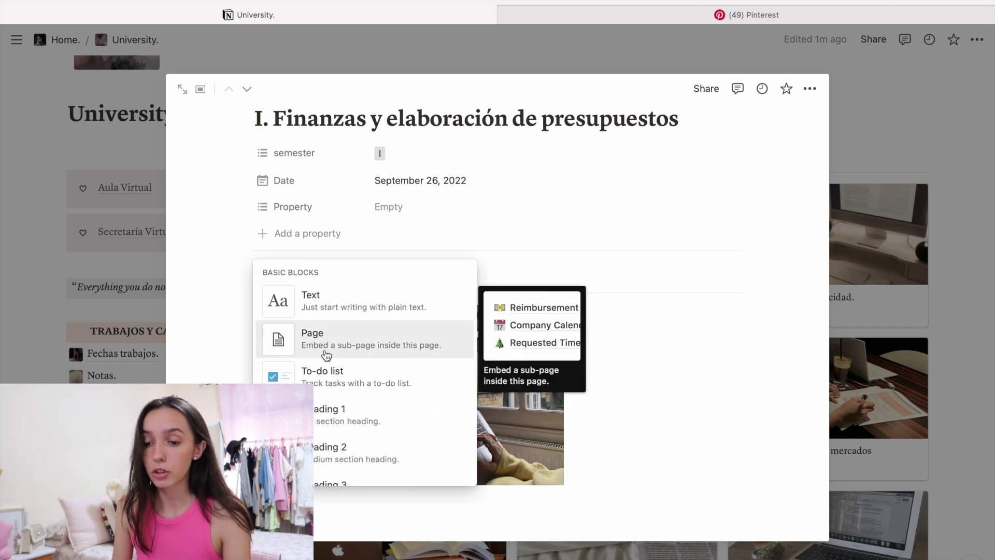
click(325, 355)
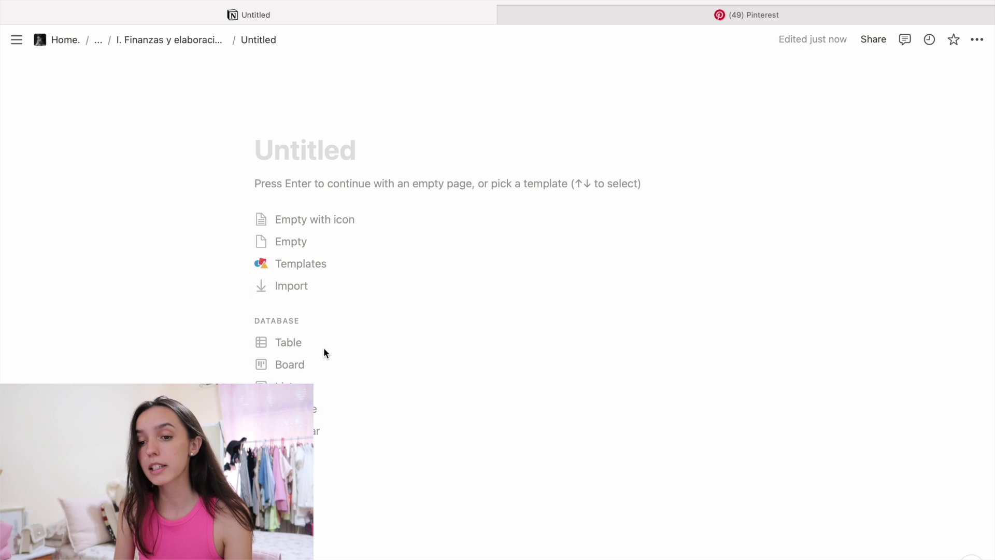
text(Fin)
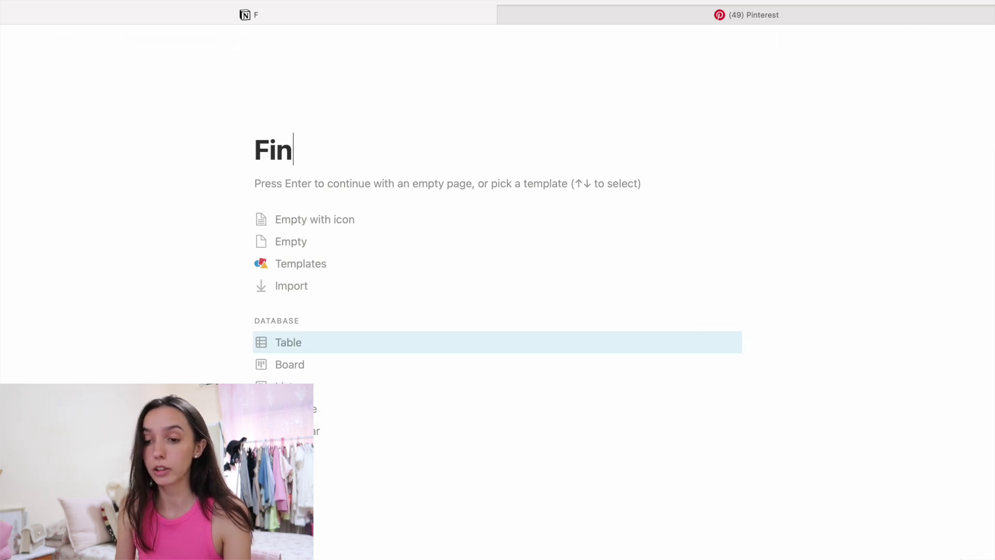
text(anzas.)
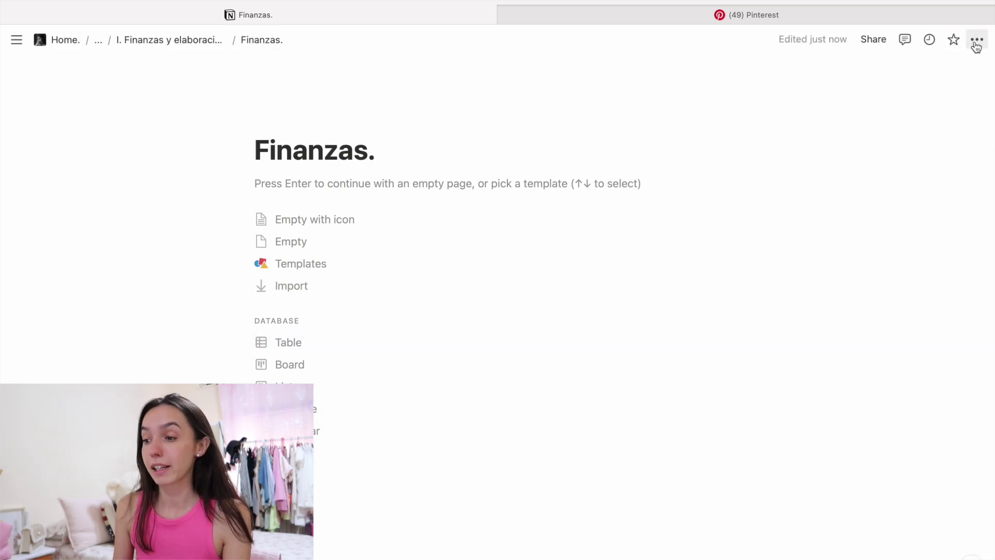
- Style the Finanzas. page with the Serif font, small text and full width, and start it as an empty page
click(977, 41)
click(907, 97)
click(967, 140)
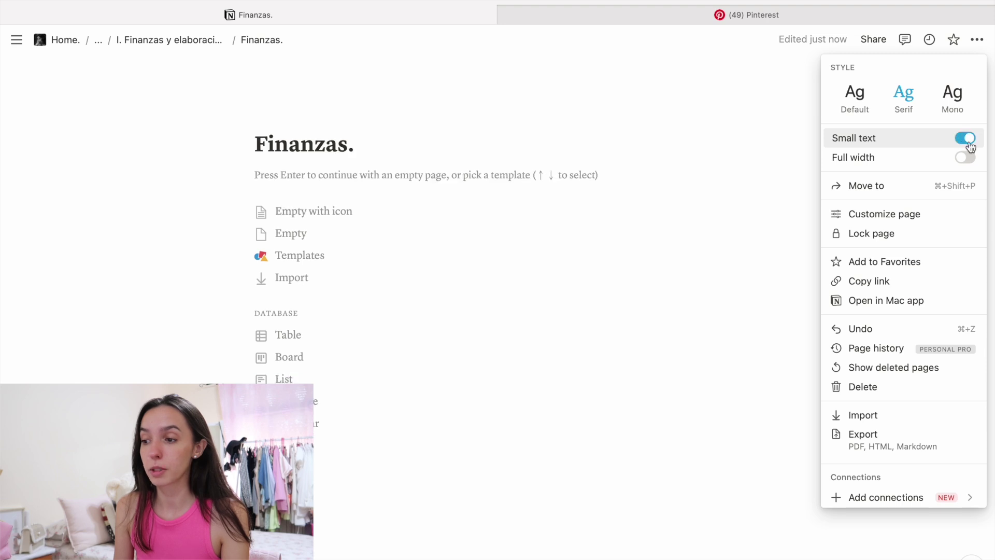
click(965, 157)
click(266, 216)
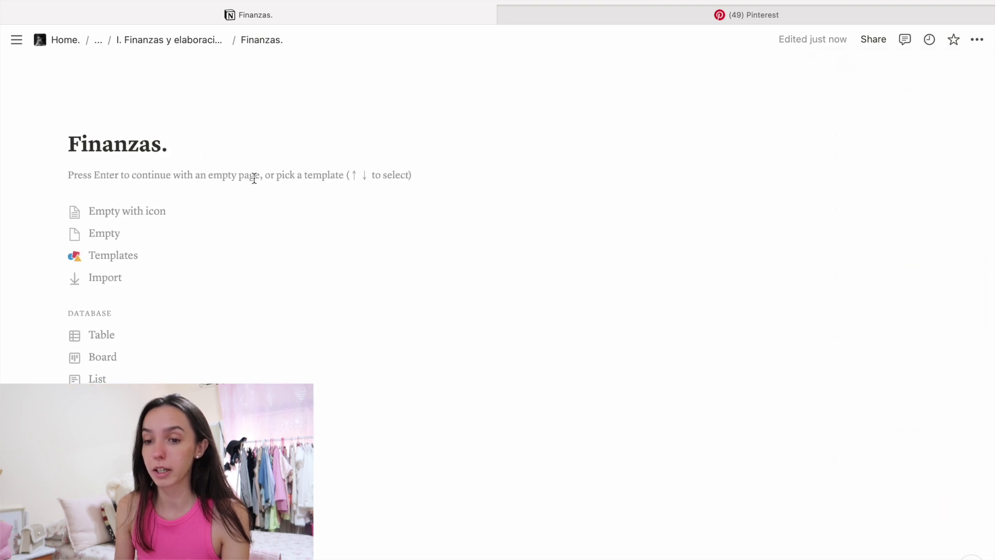
key(Return)
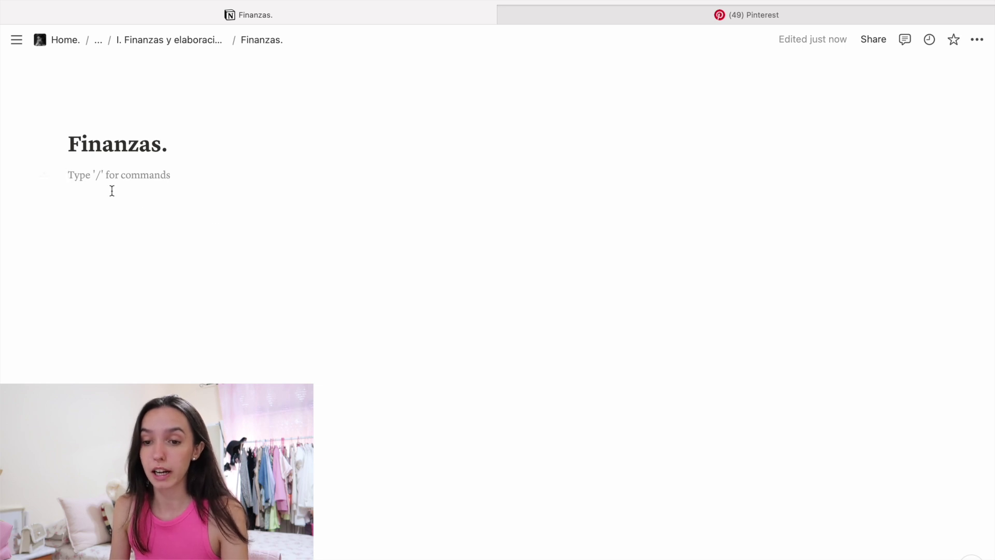
- Insert a table view on the page with a new database named "Finanzas" and hide the database title
click(45, 176)
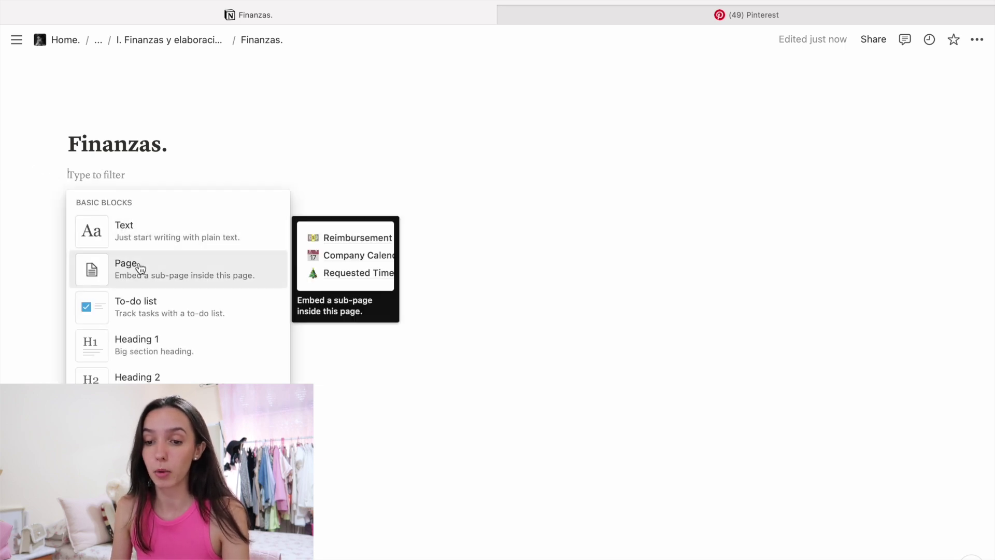
scroll(173, 360, down, 10)
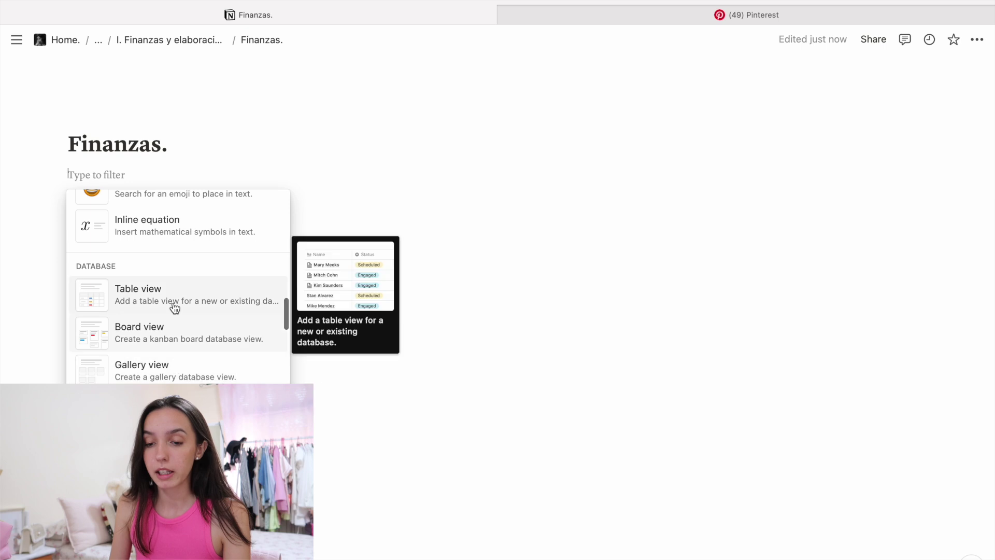
click(175, 305)
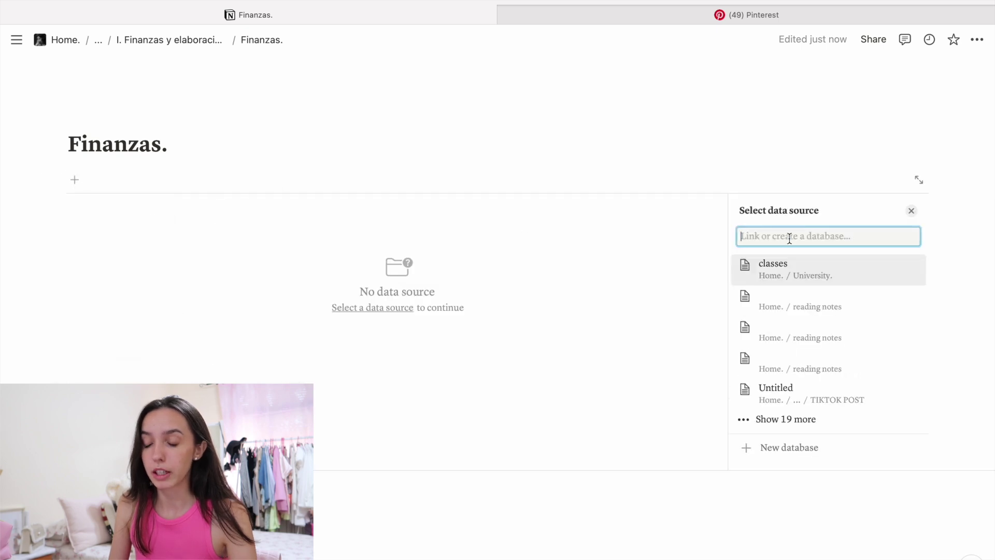
text(Finanzas)
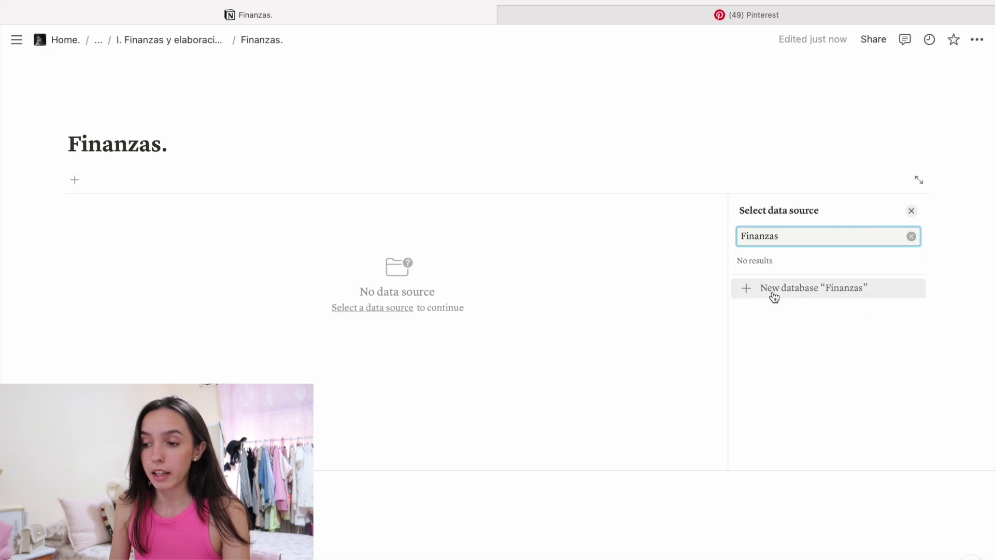
click(771, 291)
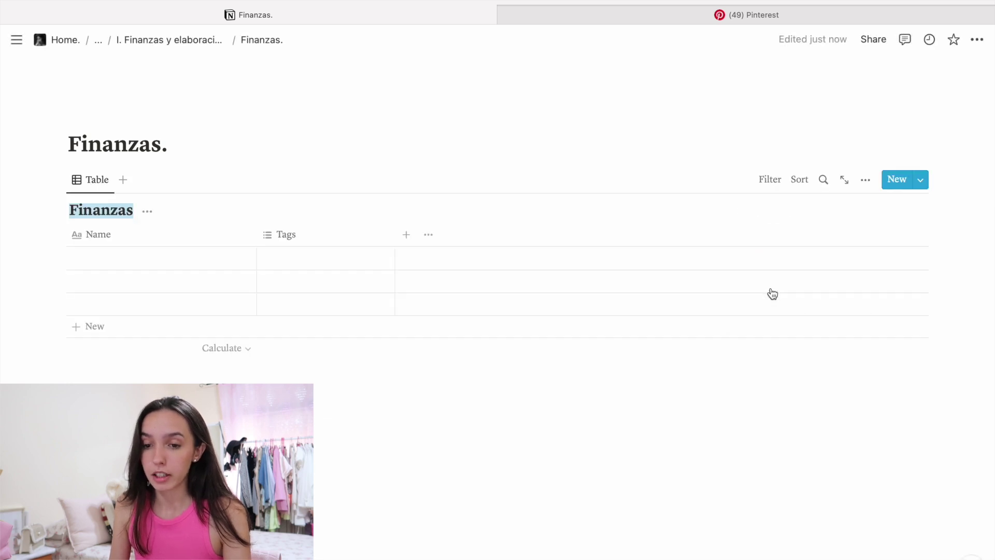
click(147, 211)
click(129, 285)
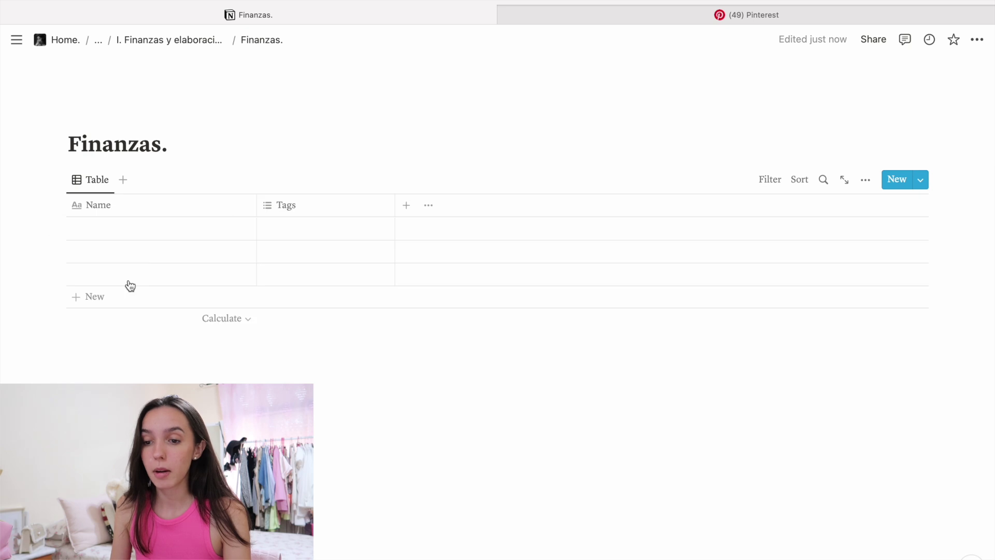
- Name the first table row "AA1. EUFEIJ"
click(118, 228)
text(AA1. EUFEI)
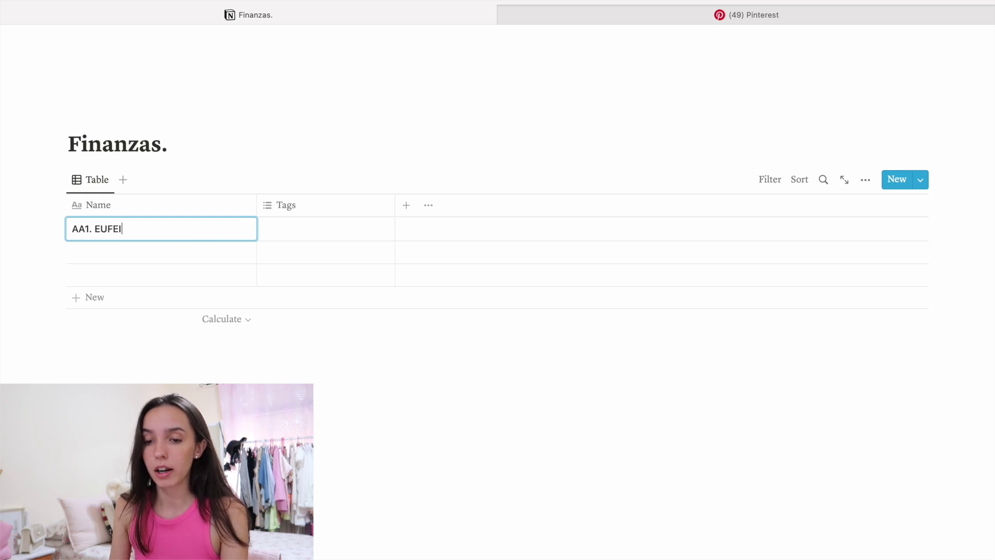
text(J)
key(Escape)
- Change the Tags column's property type from multi-select to Date
click(279, 225)
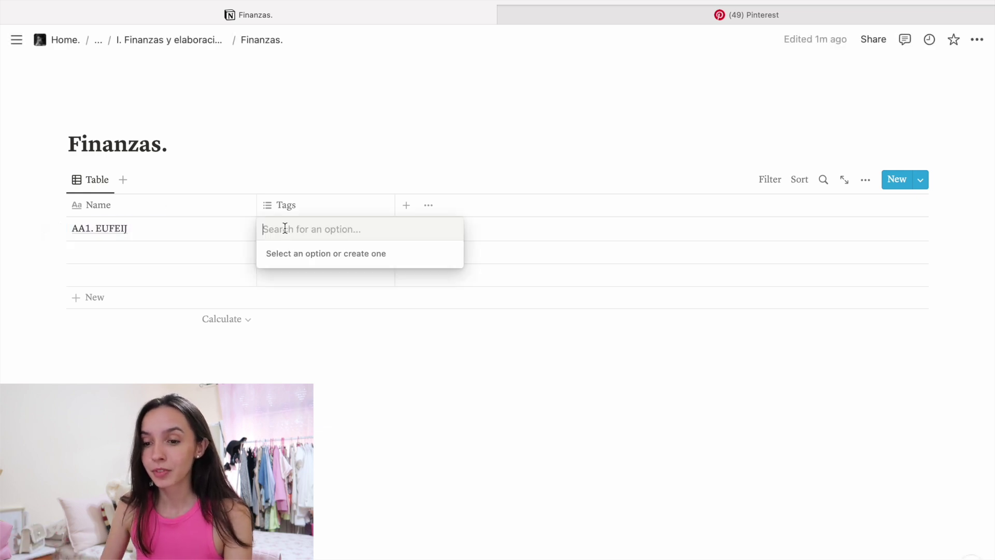
key(Escape)
click(287, 208)
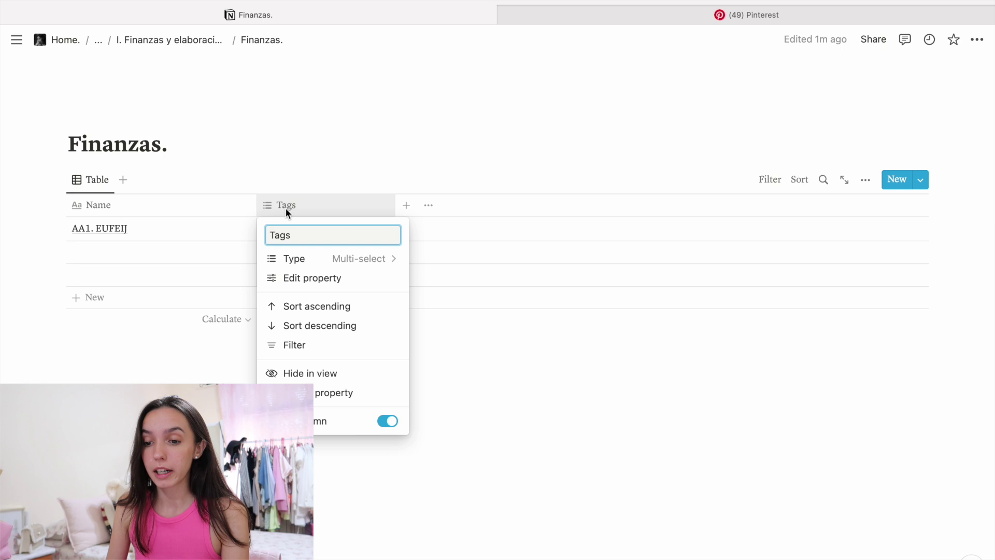
click(360, 261)
click(358, 433)
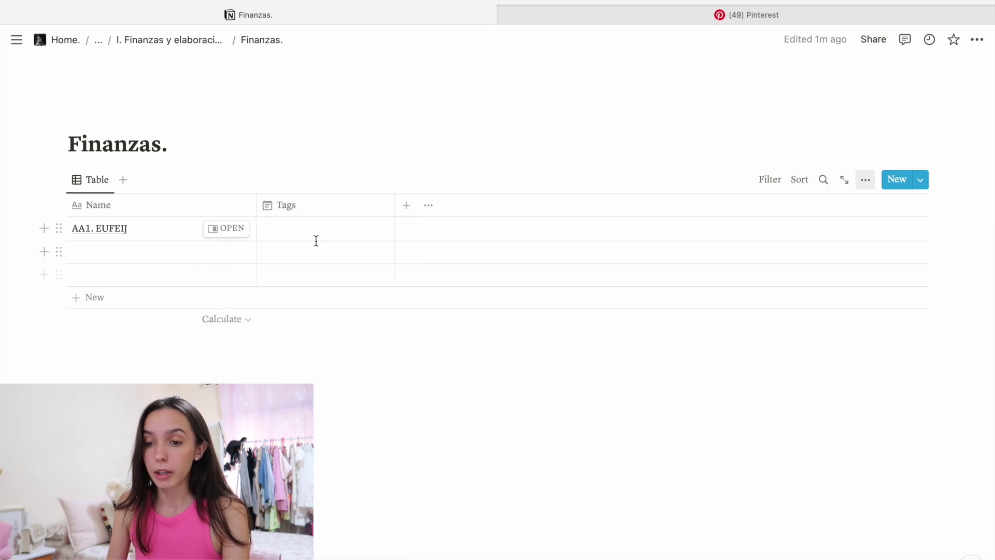
- Set the AA1. EUFEIJ row's date in the Tags column to September 30, 2022
click(314, 233)
click(394, 383)
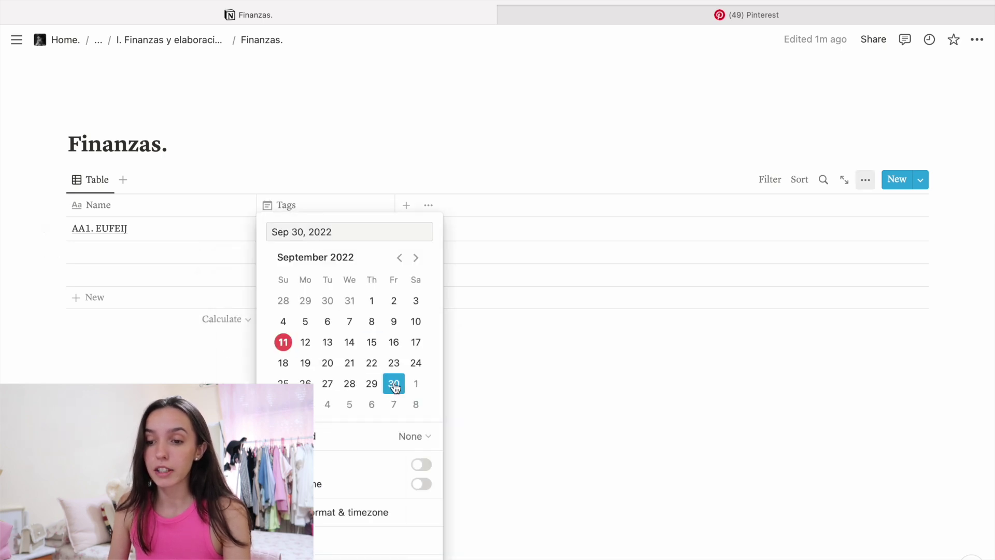
click(445, 374)
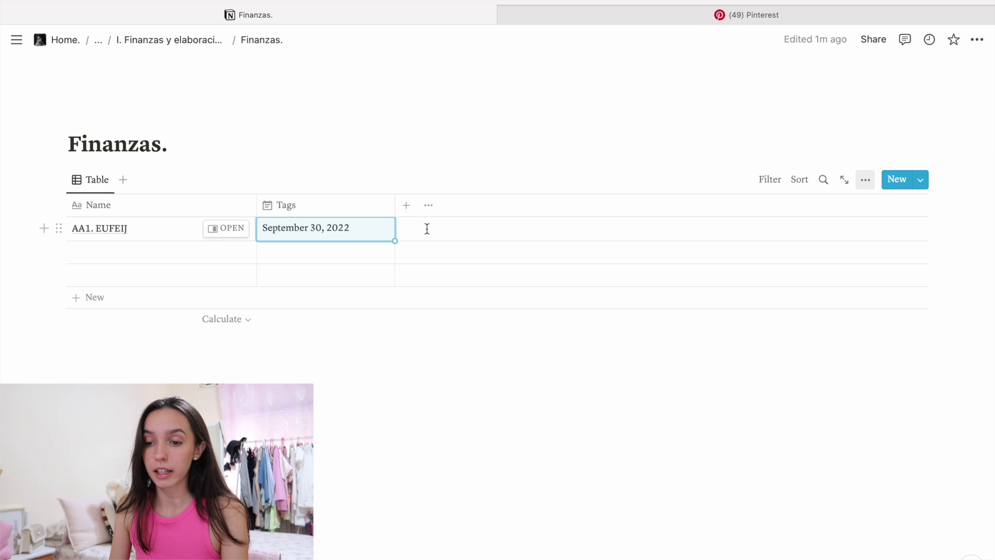
key(Escape)
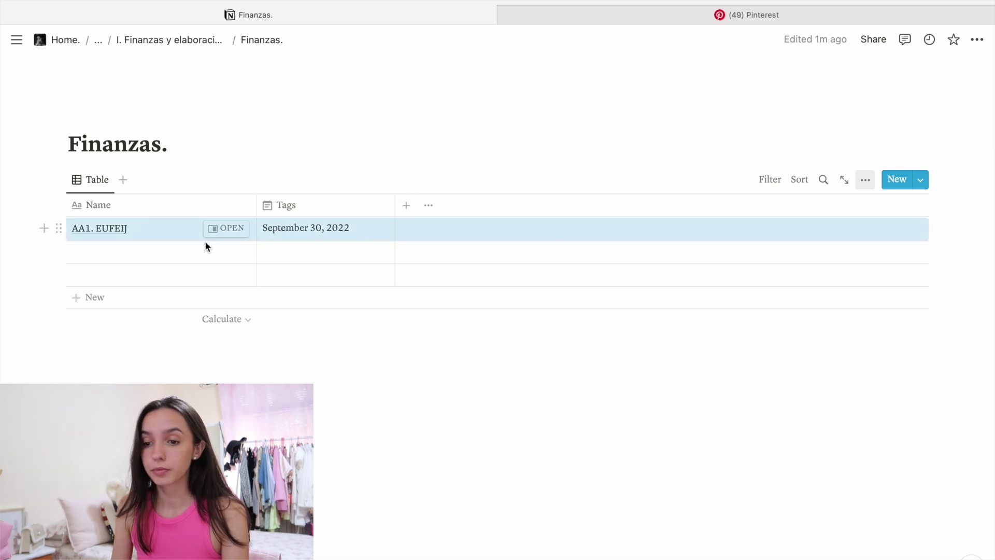
click(241, 354)
- Open the AA1. EUFEIJ row as a page and enter placeholder text "EFFEIJFBIEFJBEFIW" and "SBJDI" in its body
click(238, 228)
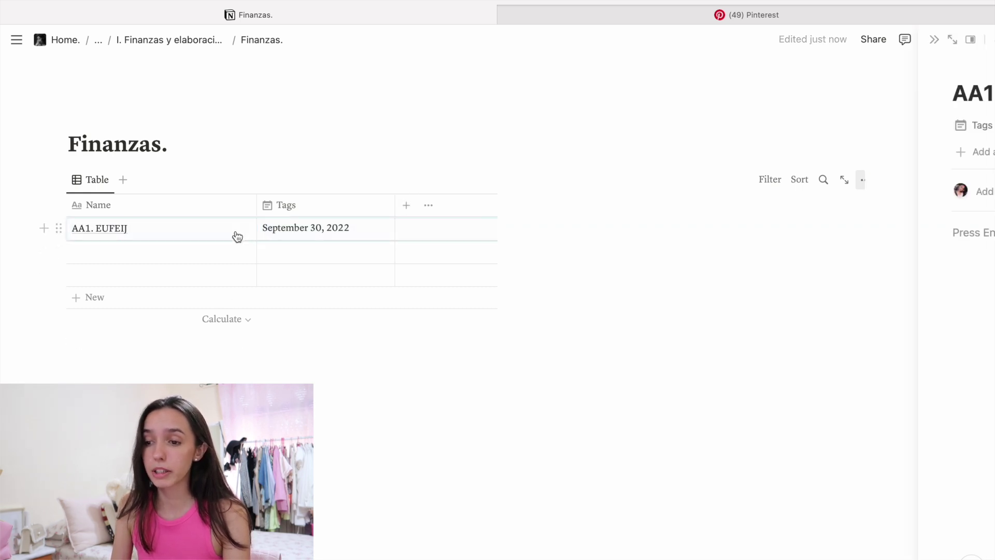
click(609, 238)
text(EFFEIJFBIEFJBEFIW)
key(Return)
text(SBJ)
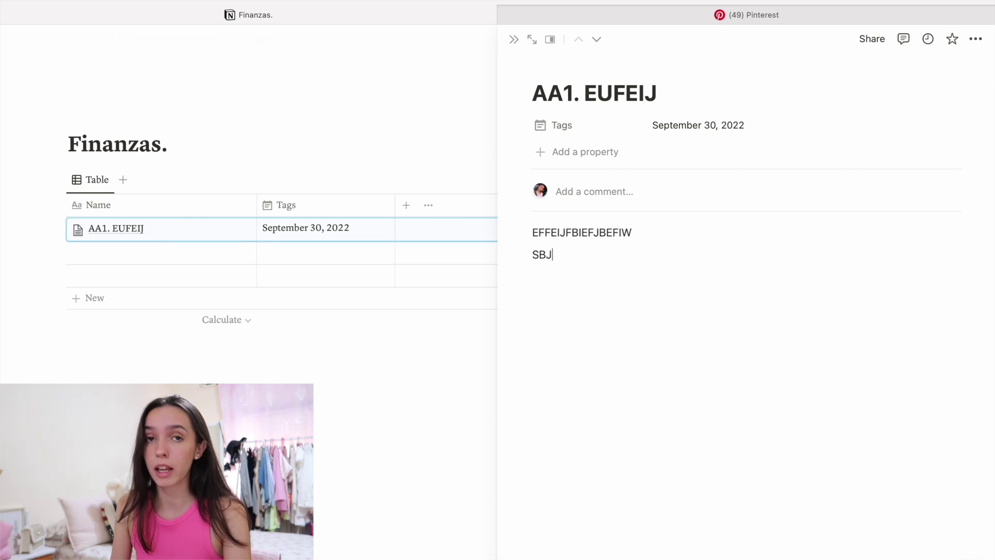
text(DI)
key(Return)
key(Return)
- Delete the placeholder text from the page body and shorten the page title to "AA1. EUFEI"
key(BackSpace)
key(BackSpace)
key(BackSpace)
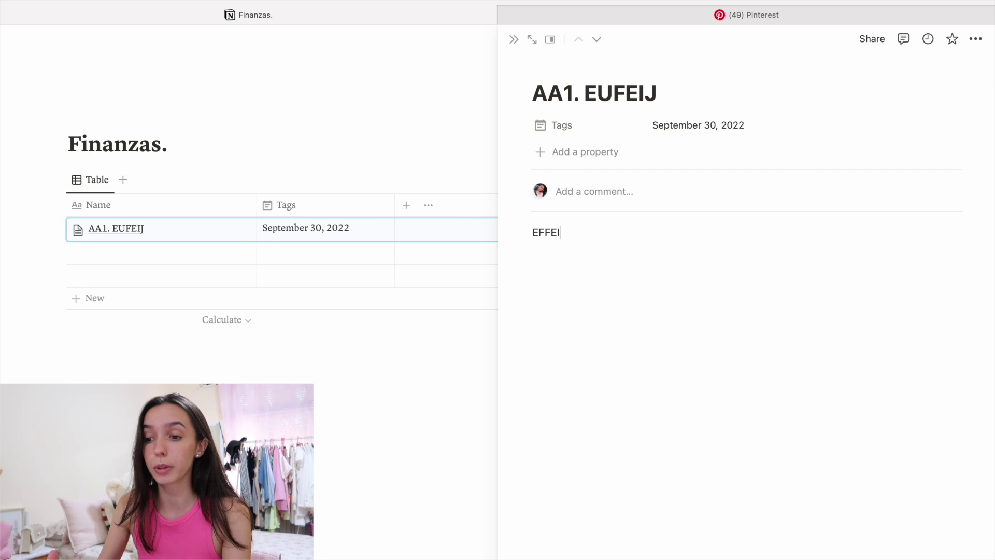
key(BackSpace)
key(BackSpace)
key(BackSpace)
key(BackSpace)
key(BackSpace)
key(BackSpace)
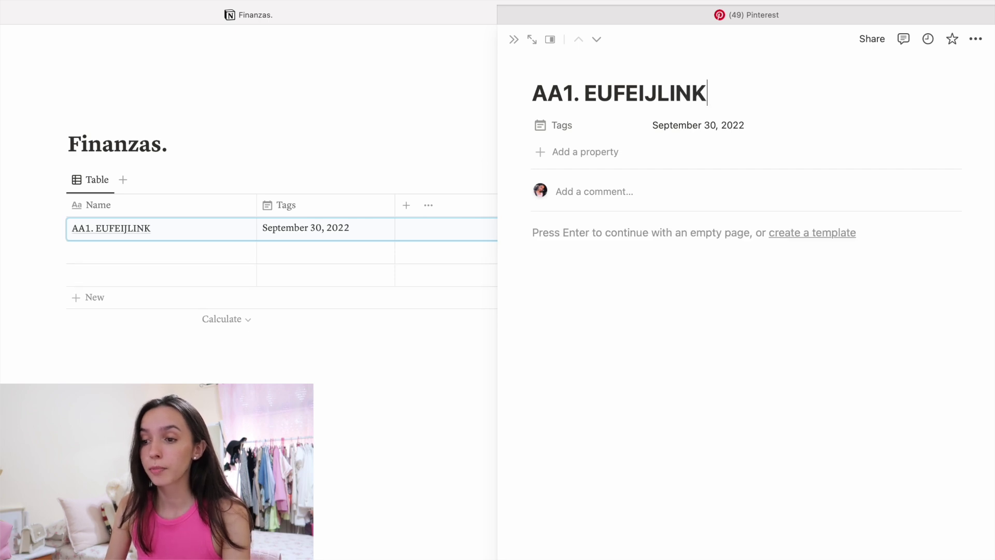
key(BackSpace)
key(BackSpace)
key(BackSpace)
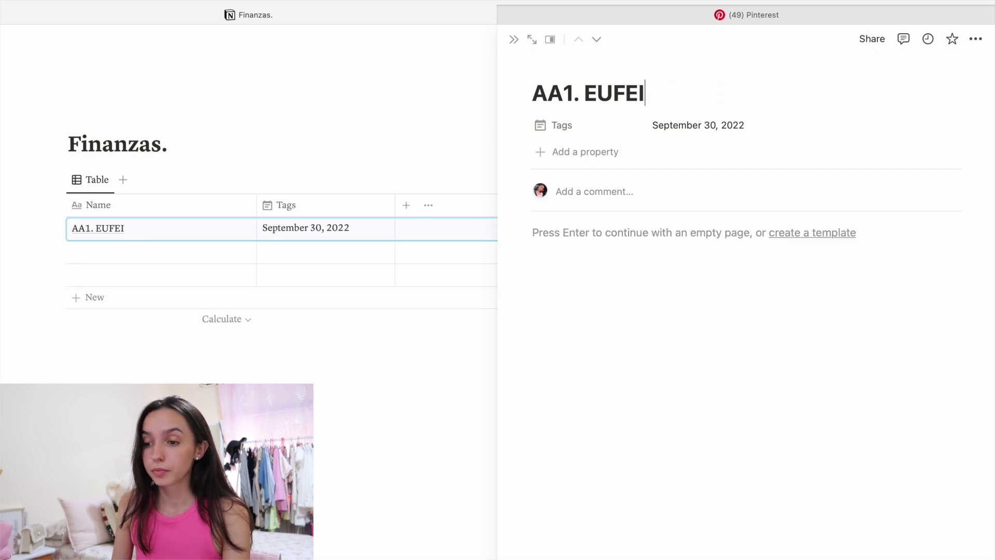
- Write "Links, imágenes, redactar el trabajo en sucio...." in the AA1. EUFEI page body and close the page preview
click(570, 244)
text(L)
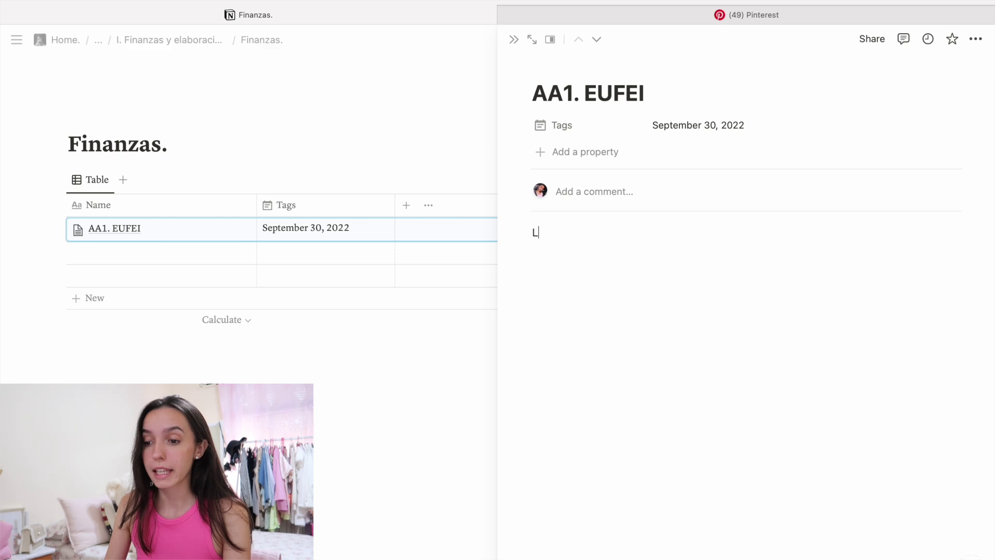
text(inkks)
key(BackSpace)
key(BackSpace)
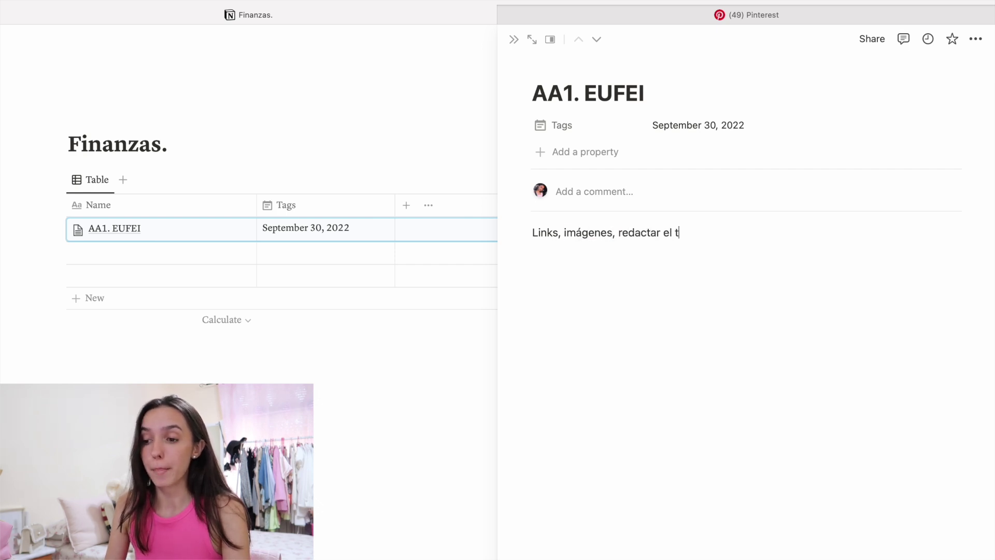
key(BackSpace)
text(ucio....)
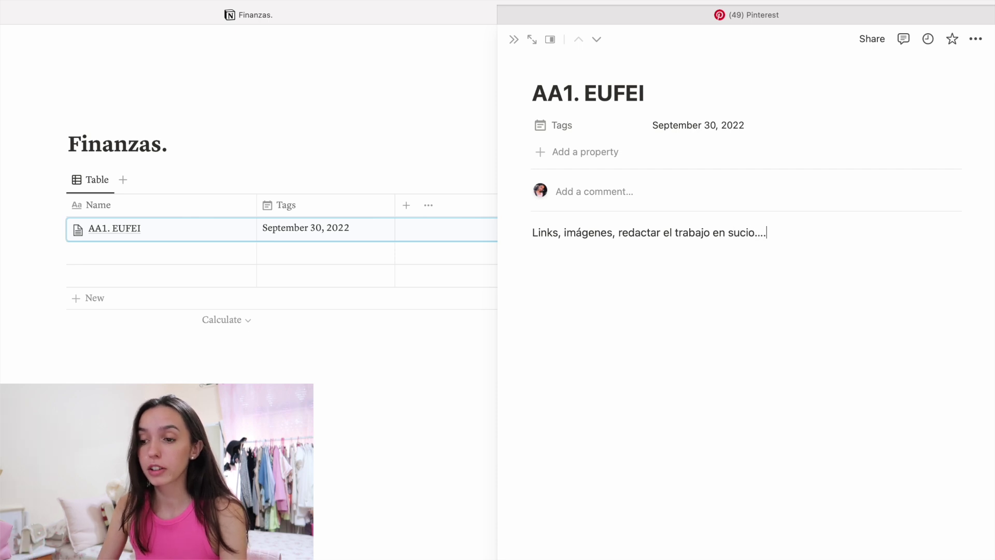
click(431, 414)
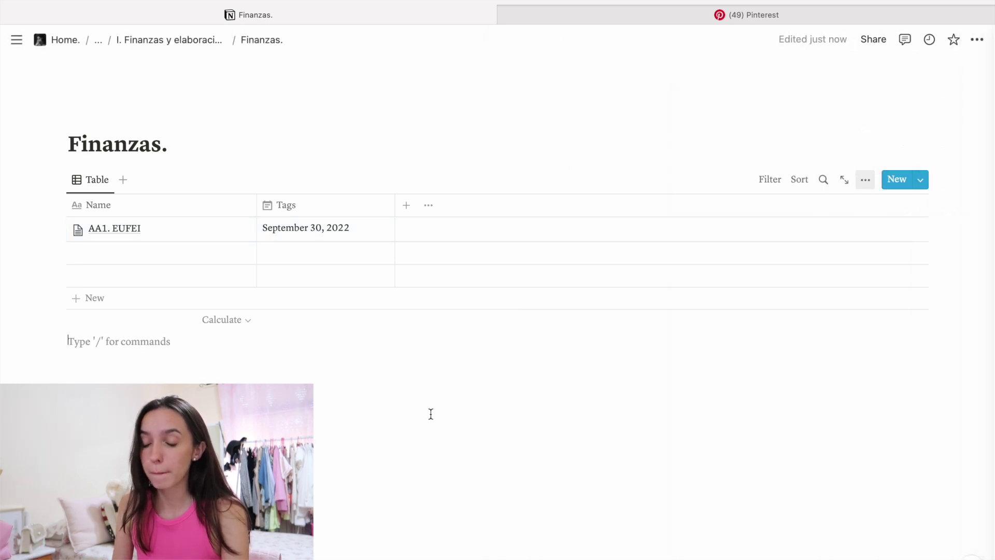
- Add a Checkbox property column to the table and mark the AA1. EUFEI row as checked
click(406, 206)
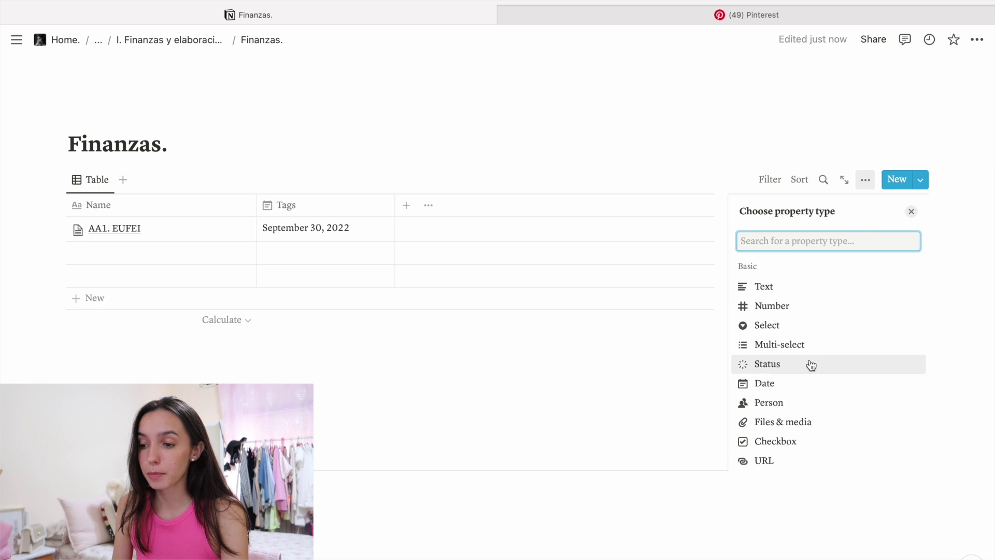
scroll(782, 418, down, 2)
click(783, 398)
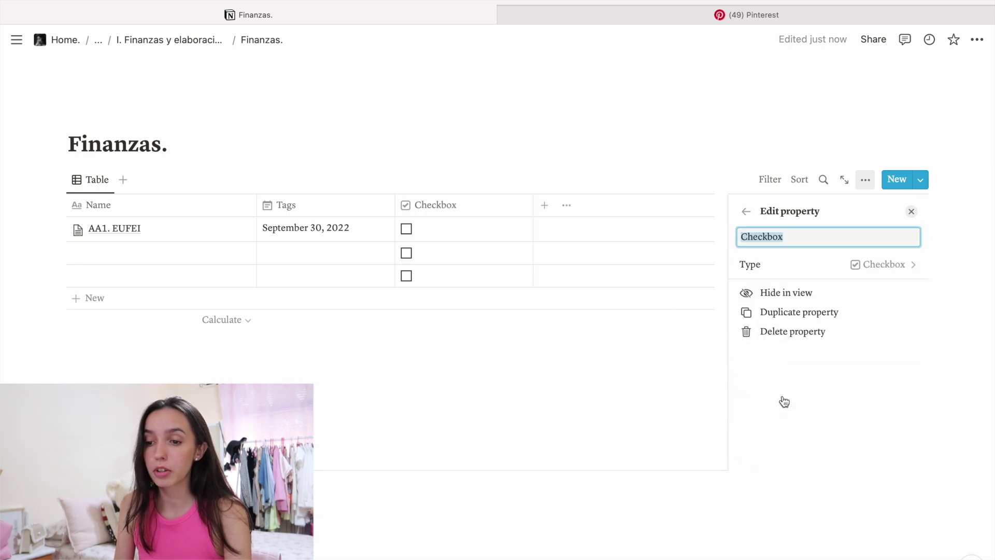
click(587, 411)
click(406, 229)
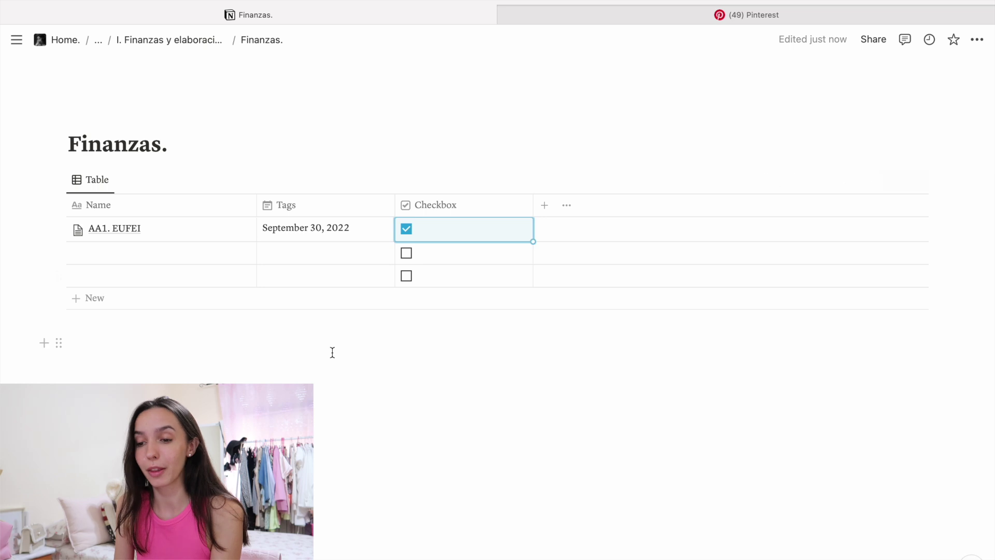
click(378, 347)
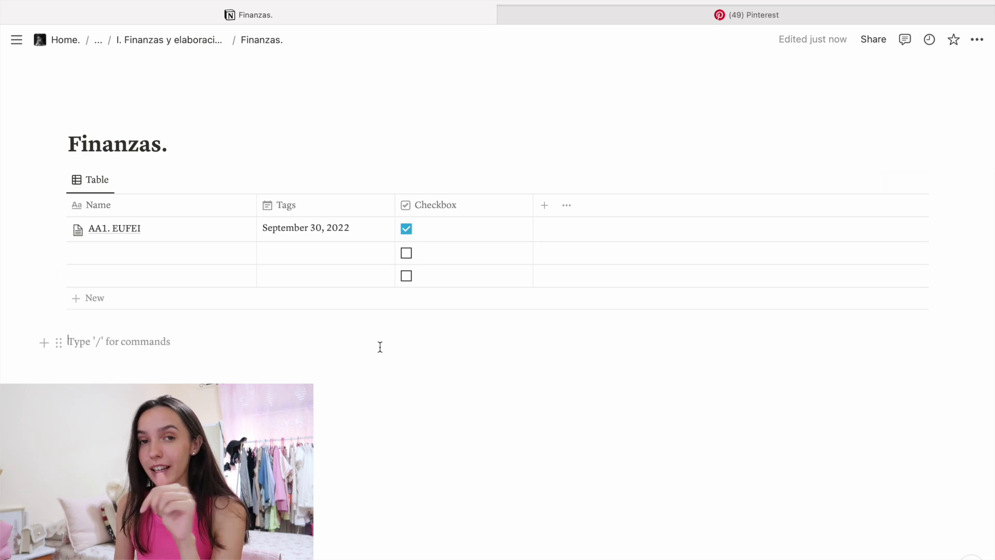
- Add a URL property column to the table after the Checkbox column
click(547, 212)
scroll(778, 327, down, 2)
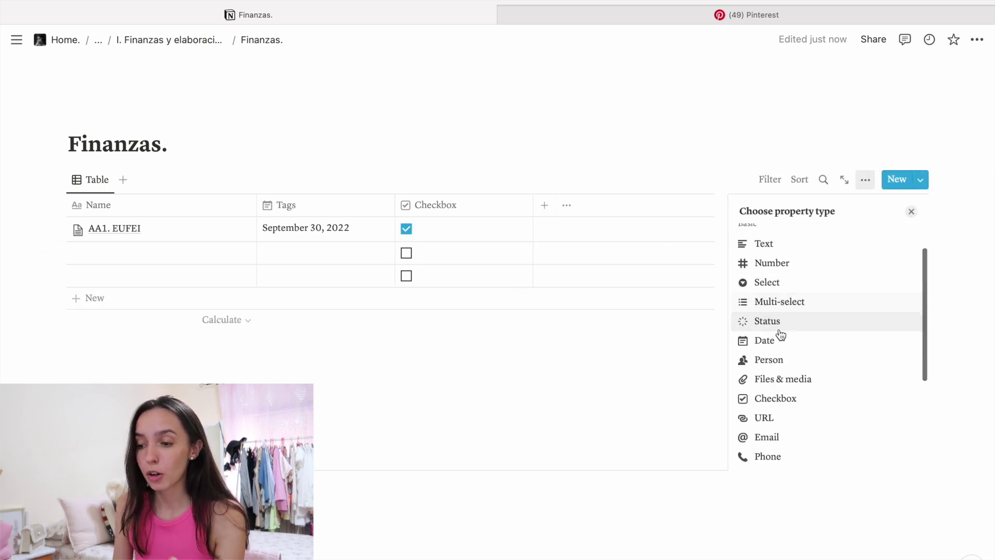
scroll(784, 442, down, 2)
scroll(778, 363, down, 1)
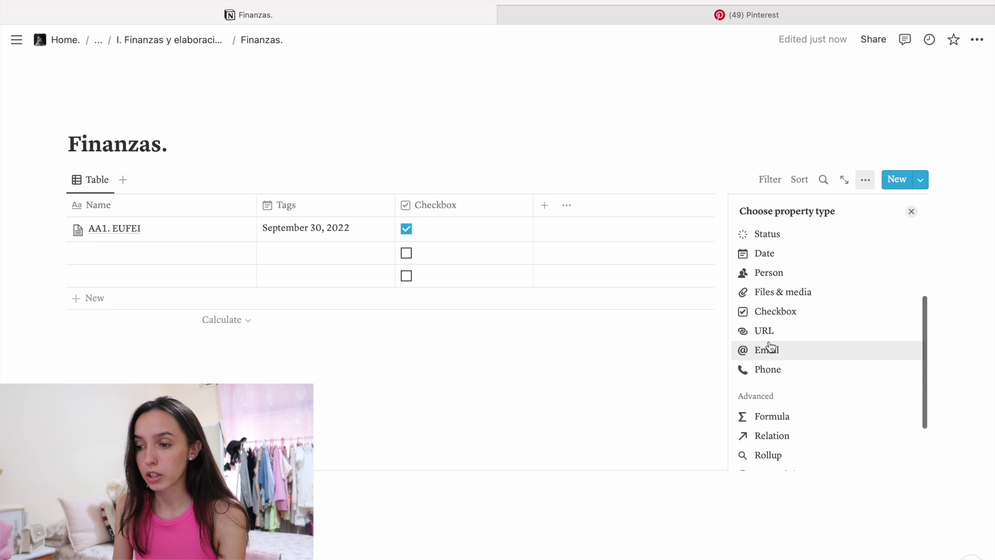
scroll(770, 334, up, 1)
scroll(769, 340, up, 1)
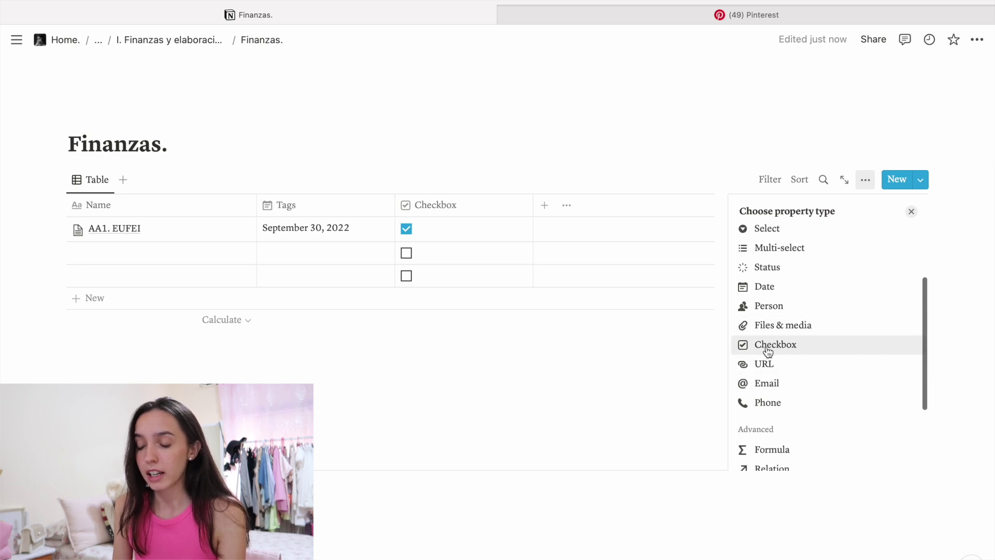
click(765, 362)
- Paste the copied i.pinimg.com image link into the AA1. EUFEI row's URL cell and widen the URL column
click(559, 225)
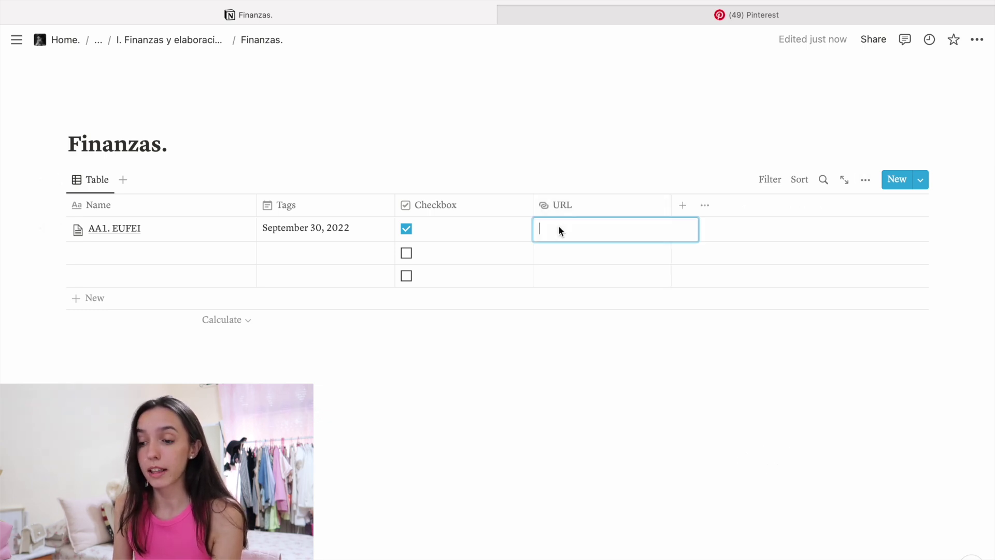
key(ctrl+v)
click(596, 374)
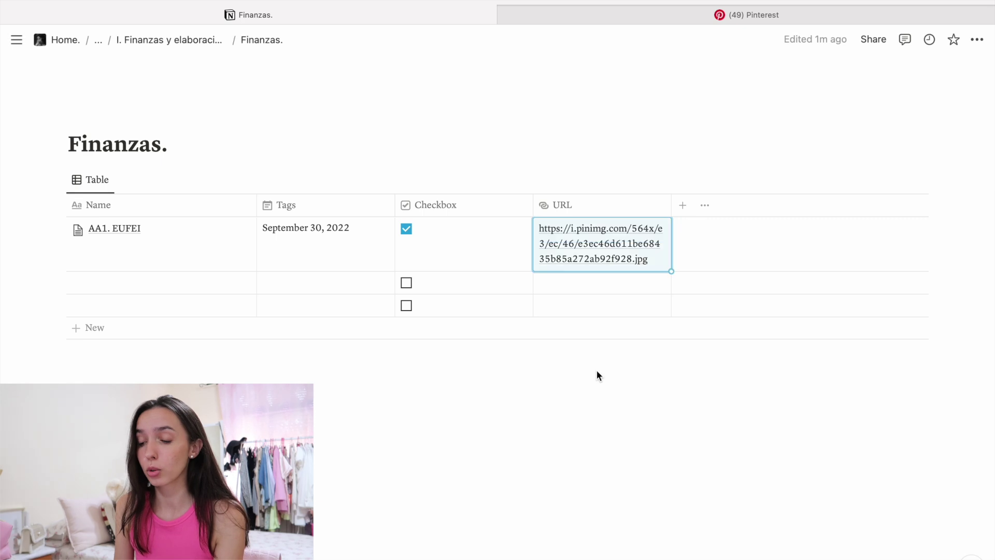
drag(672, 205, 776, 210)
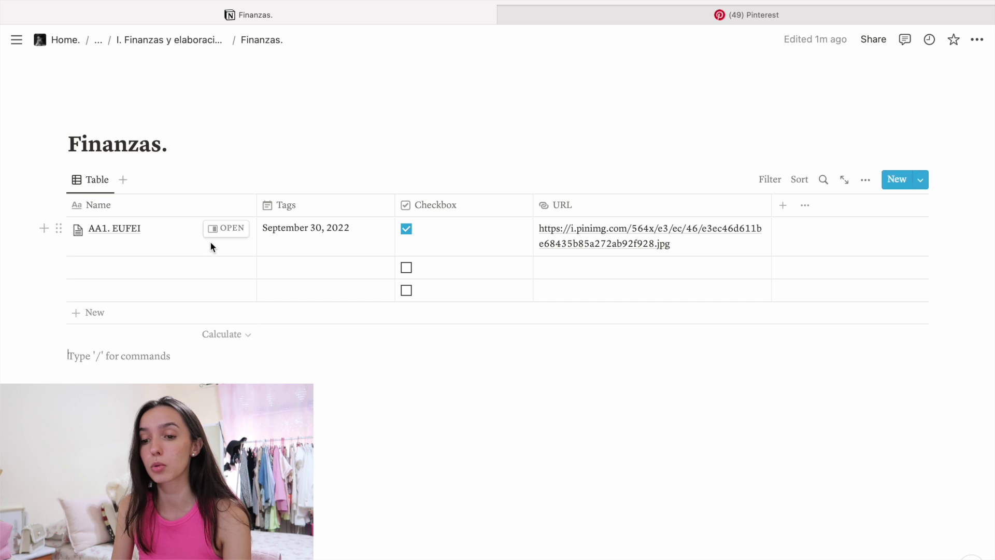
- Return to the I. Finanzas y elaboración de presupuestos page and narrow the image column beside the Finanzas. sub-page
click(219, 230)
click(380, 398)
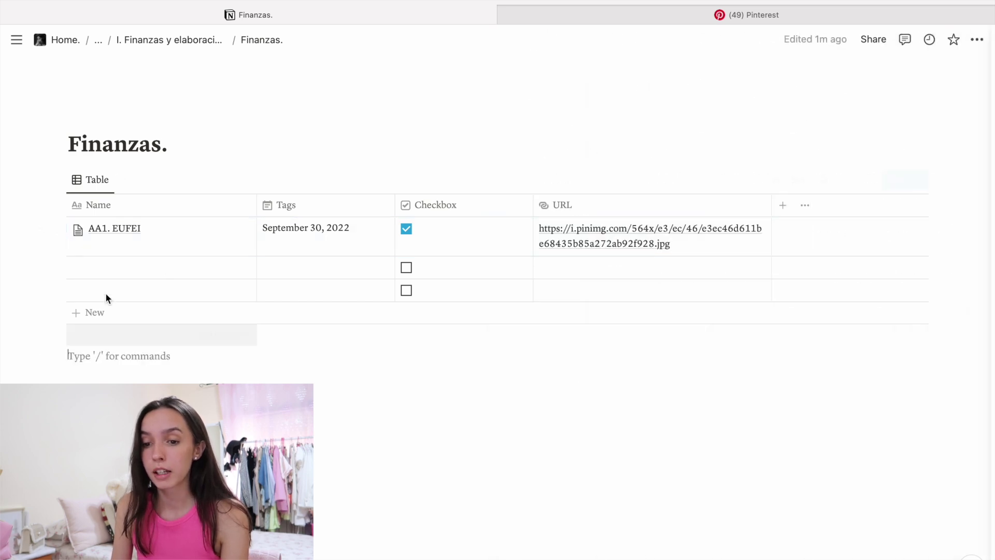
click(158, 40)
drag(628, 361, 629, 363)
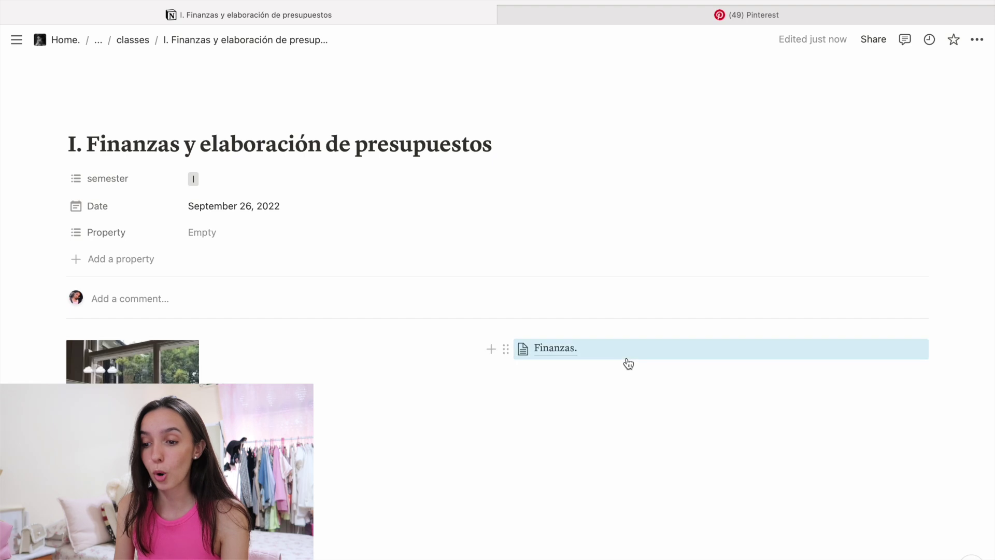
drag(492, 385, 181, 384)
- Go back to the University. page and preview the I. Finanzas y elaboración de presupuestos class card
click(133, 40)
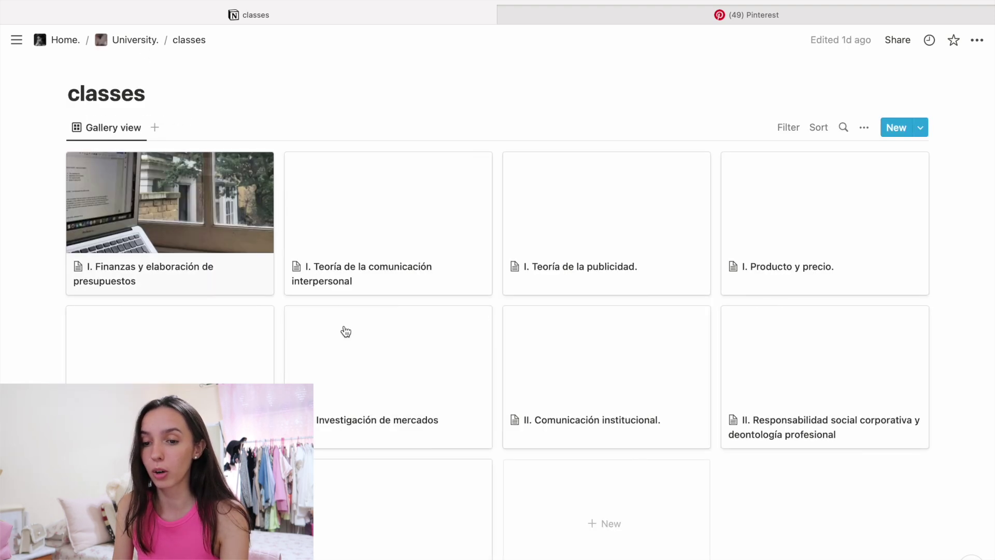
key(super+bracketleft)
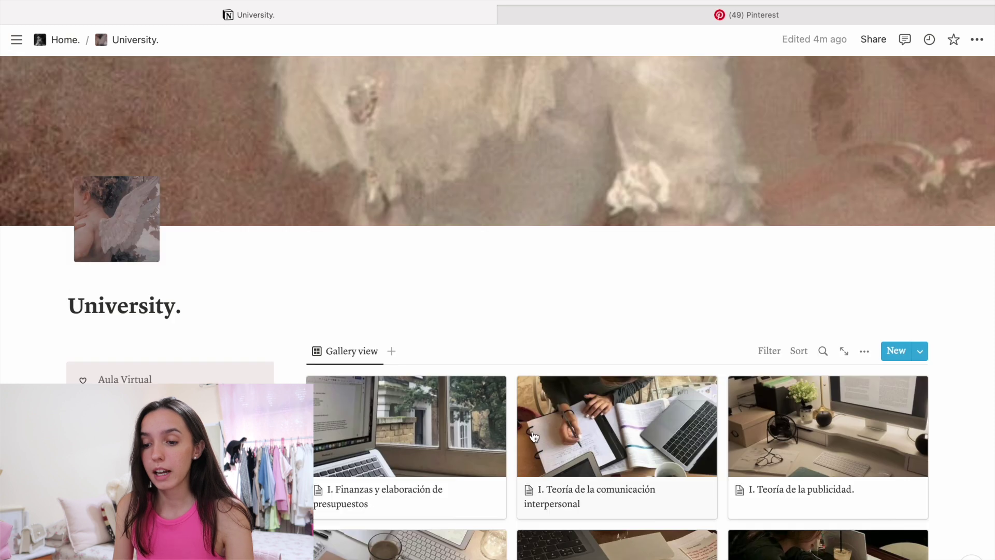
click(445, 490)
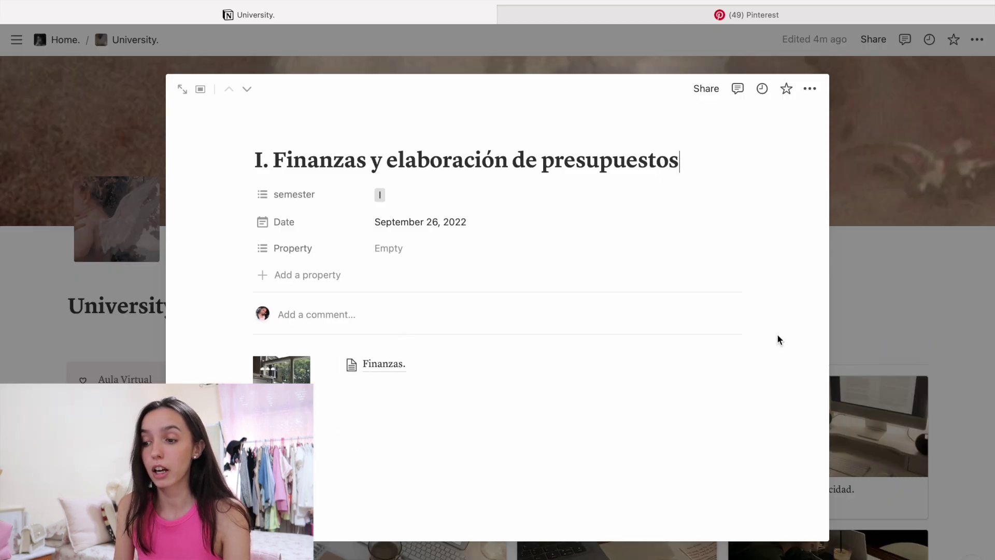
click(876, 254)
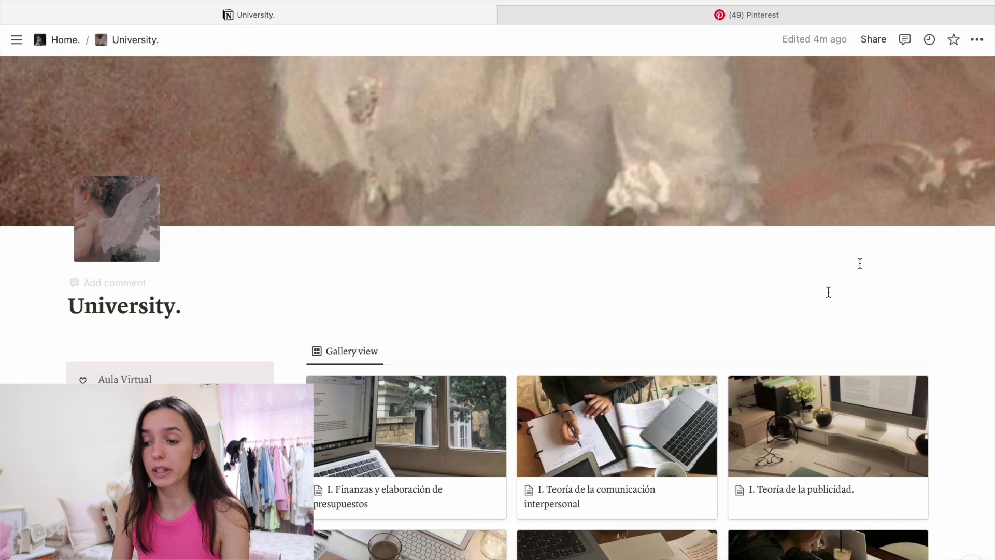
- Review the University. page's class gallery, its side column sections and the Aula Virtual and Secretaría Virtual callouts
scroll(596, 363, down, 3)
scroll(693, 533, down, 4)
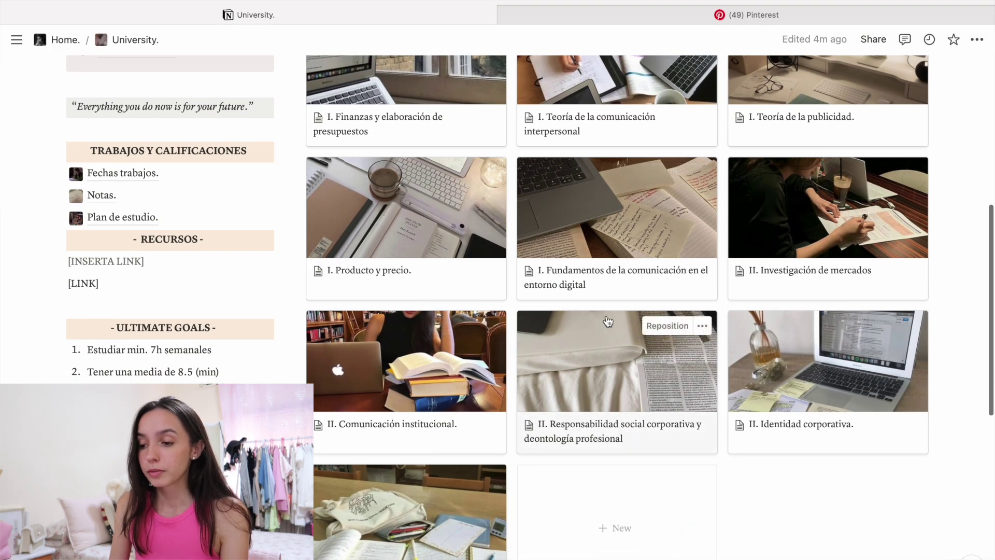
scroll(805, 481, up, 3)
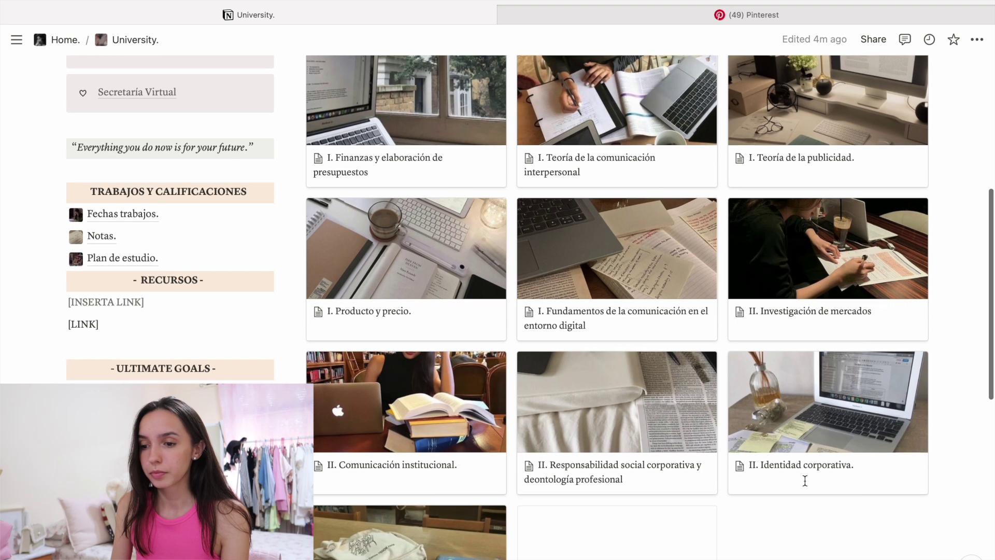
scroll(805, 485, down, 10)
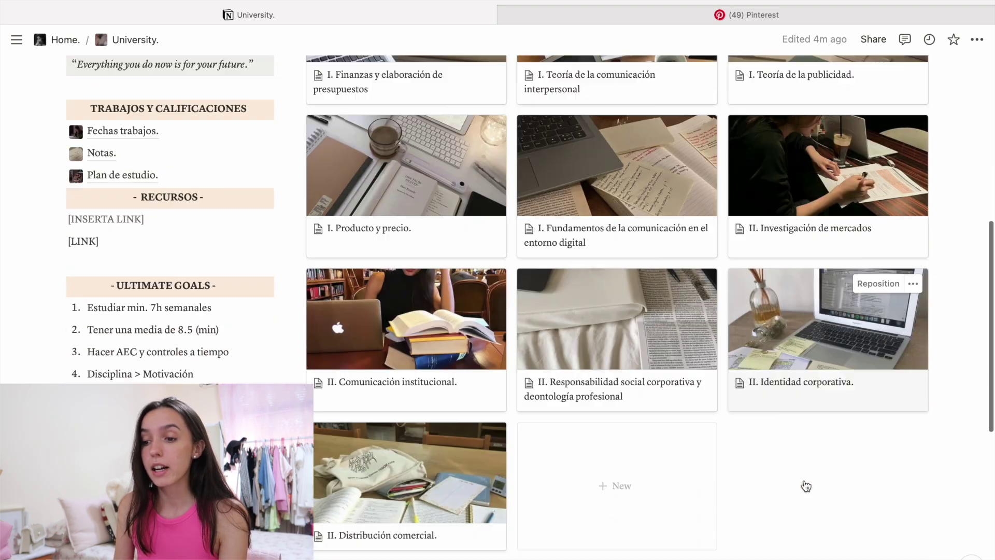
scroll(773, 275, up, 3)
scroll(773, 276, up, 10)
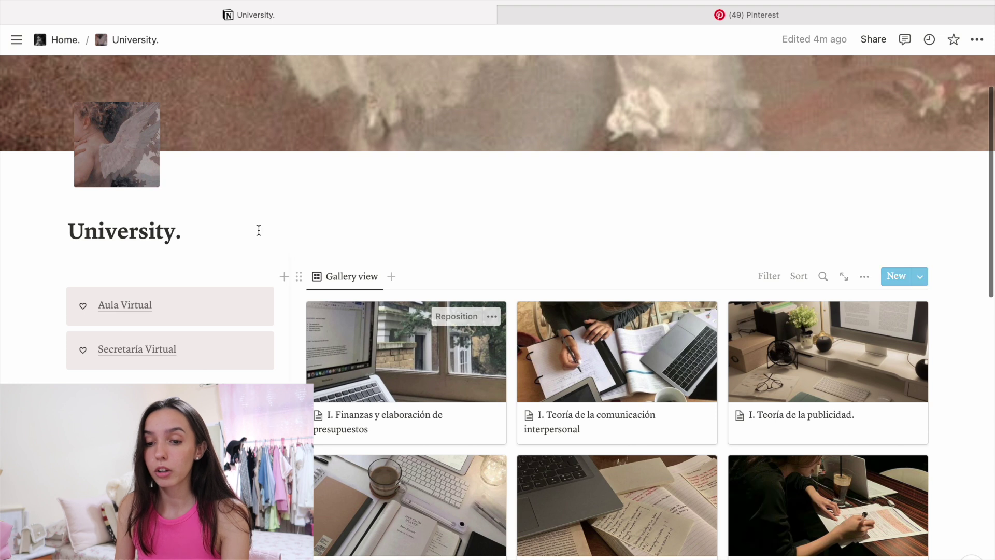
scroll(274, 216, down, 1)
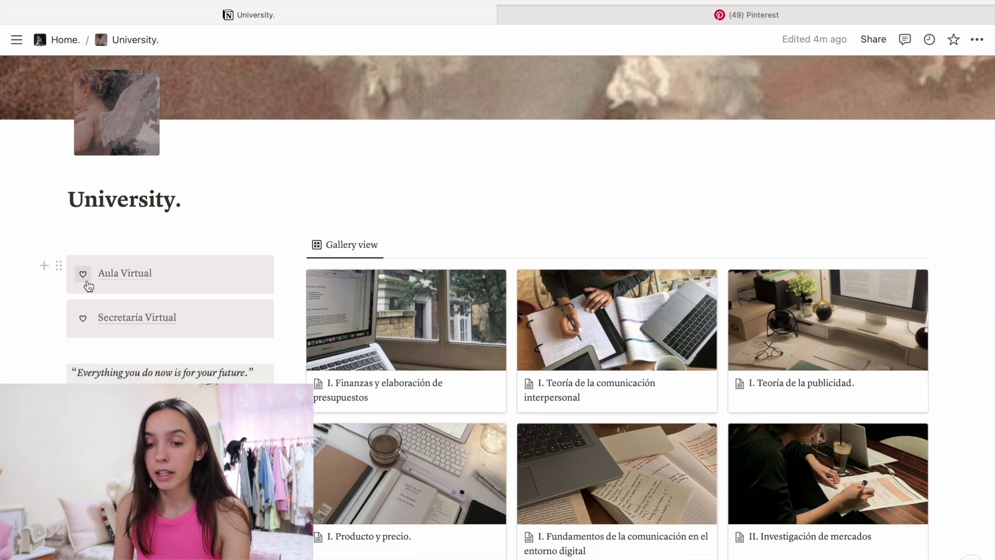
scroll(176, 275, down, 2)
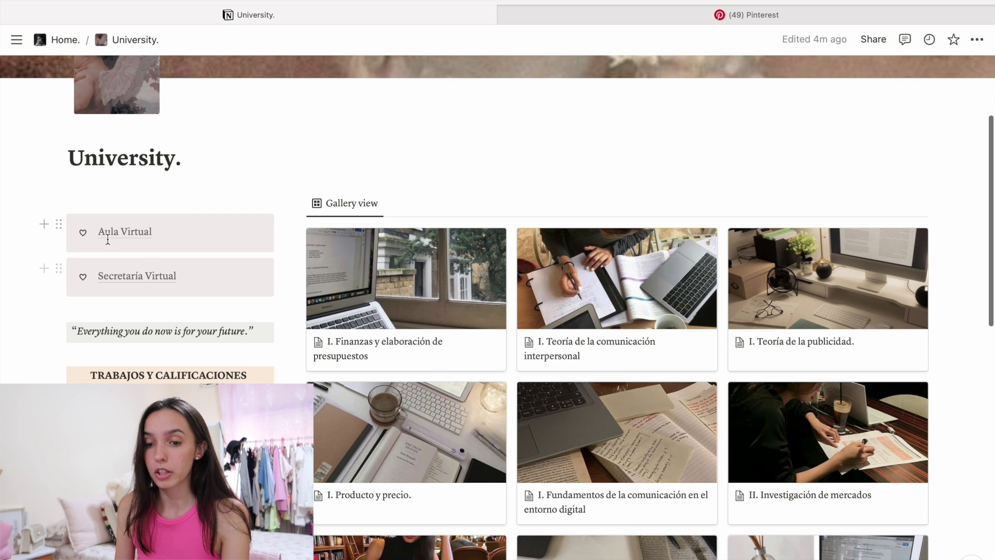
mouse_move(117, 235)
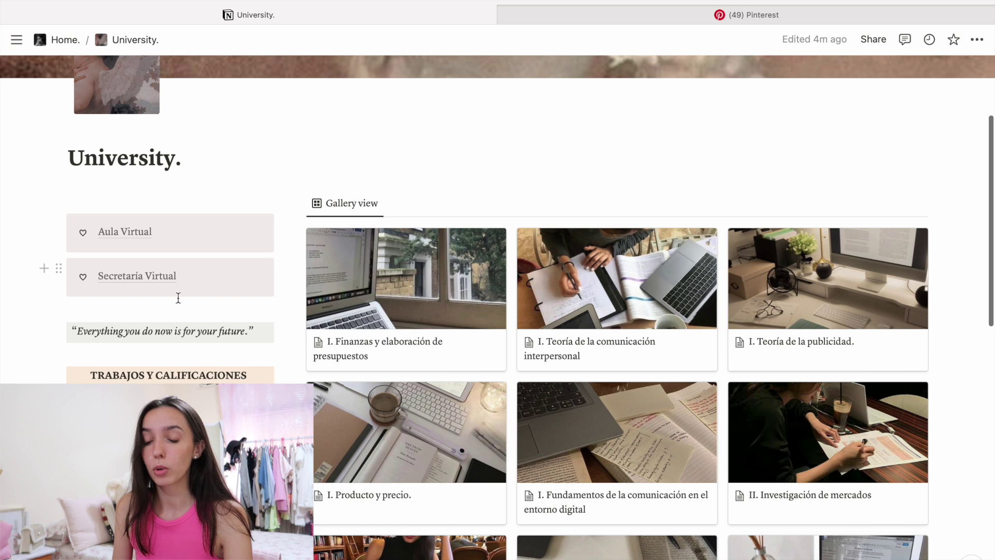
- Add the text AULA VIRTUAL below the class gallery and give its block a brown background
scroll(280, 292, down, 2)
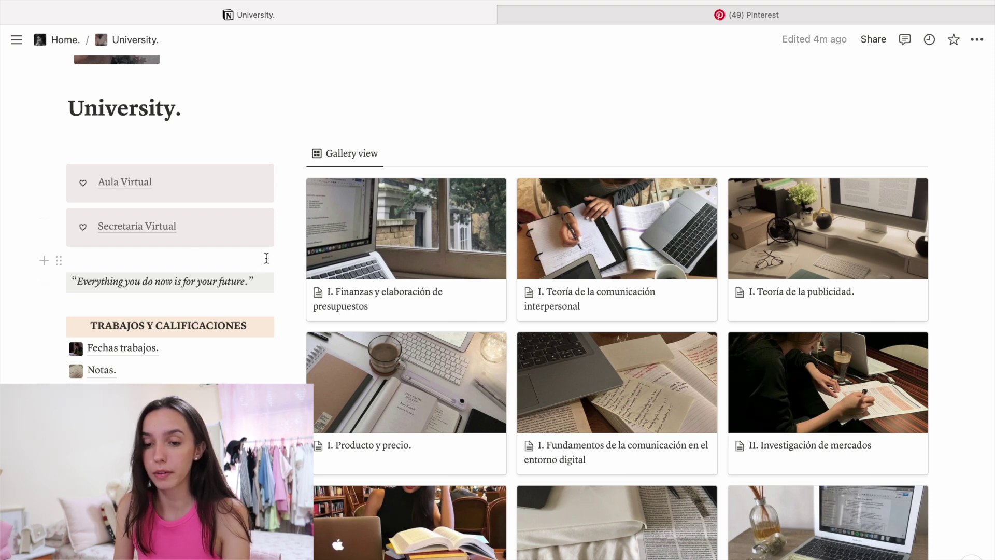
scroll(266, 258, down, 8)
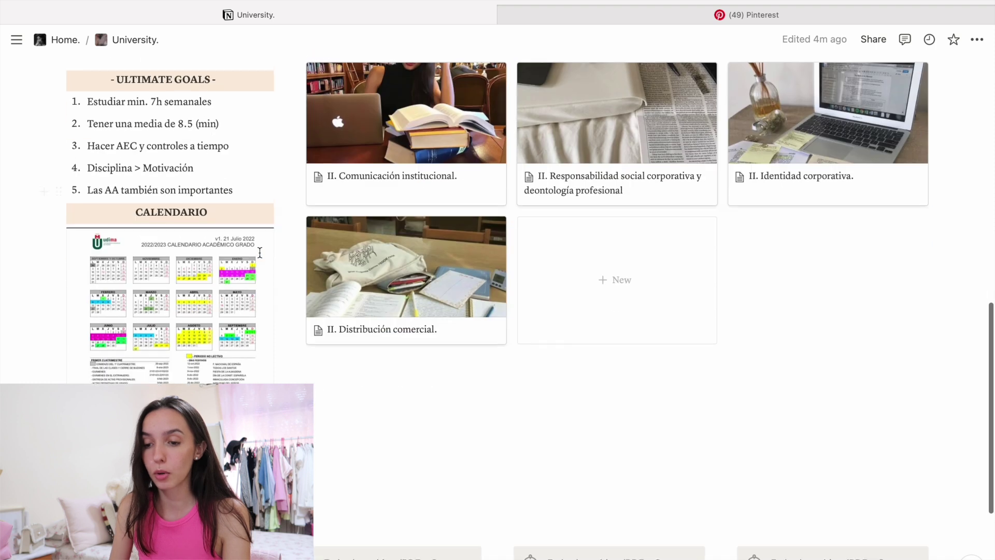
click(339, 357)
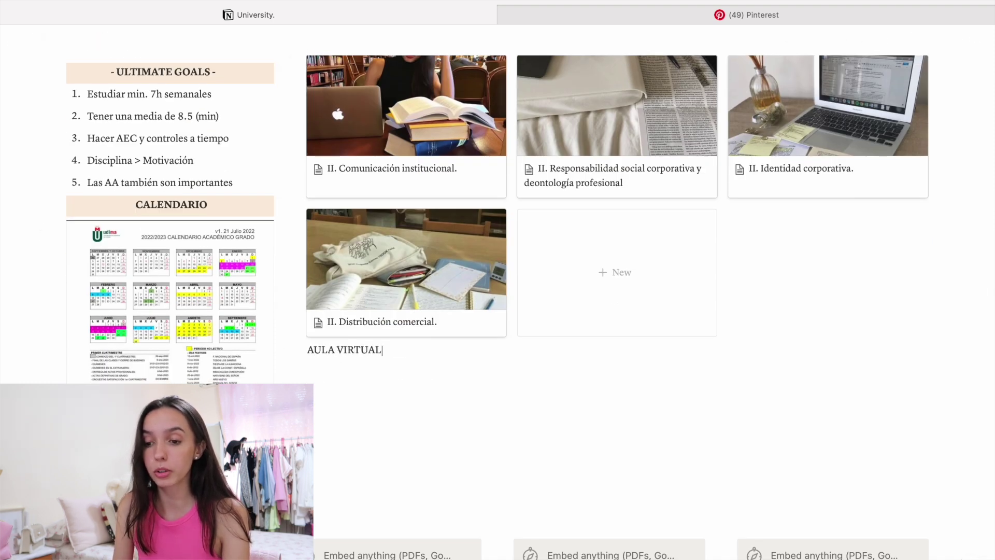
click(298, 351)
mouse_move(171, 394)
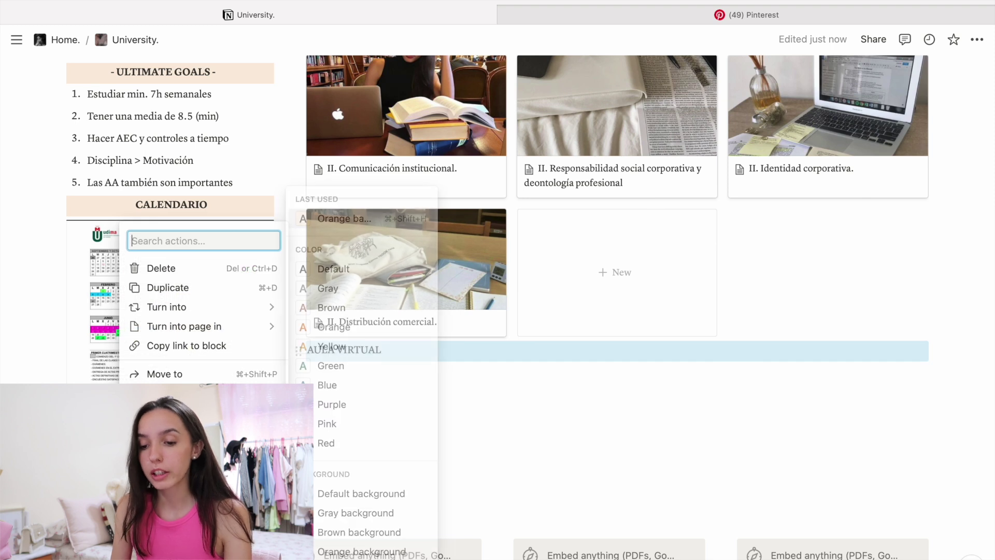
click(343, 532)
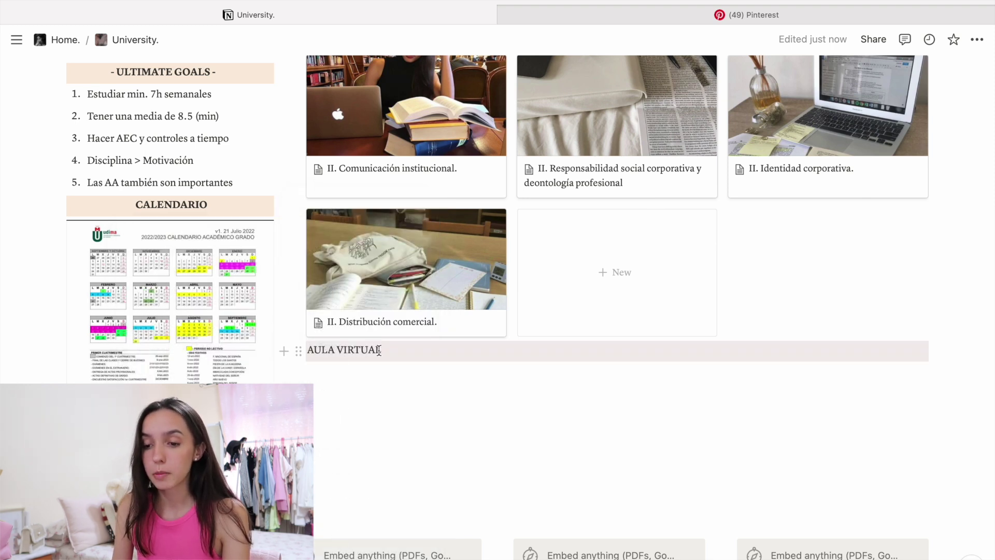
- Link the whole AULA VIRTUAL text to the copied image address
drag(310, 352, 308, 352)
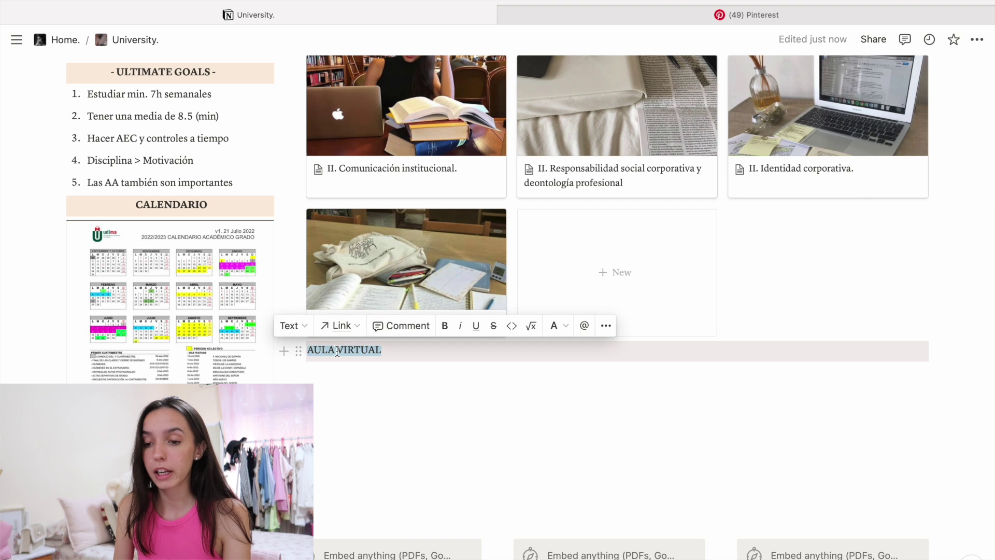
click(341, 326)
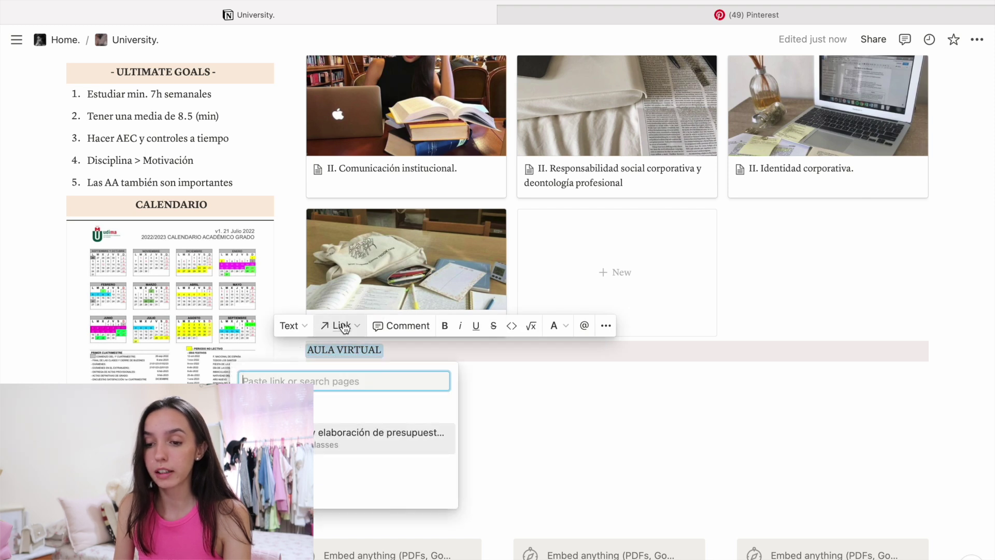
key(ctrl+v)
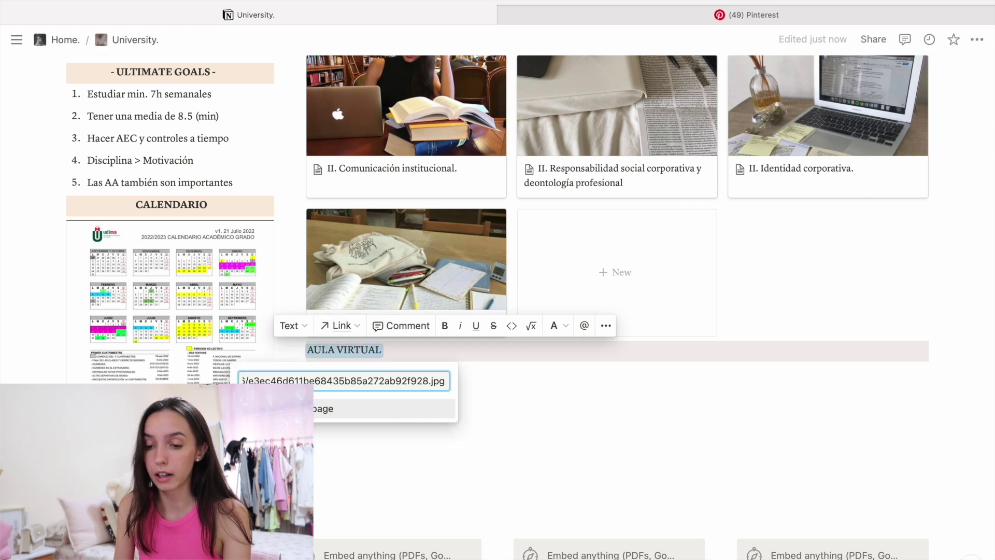
key(Return)
click(354, 383)
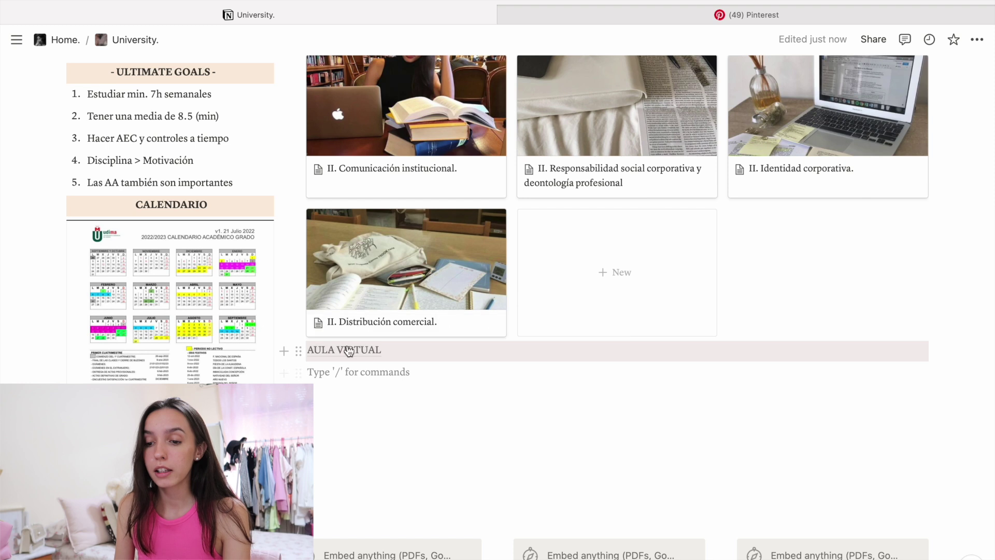
- Delete the AULA VIRTUAL block below the class gallery
mouse_move(324, 353)
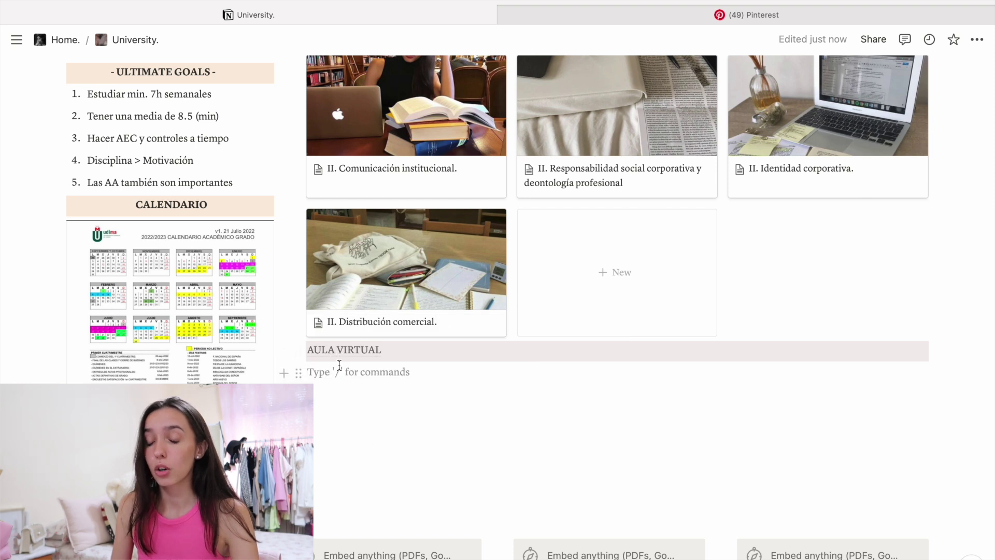
click(299, 351)
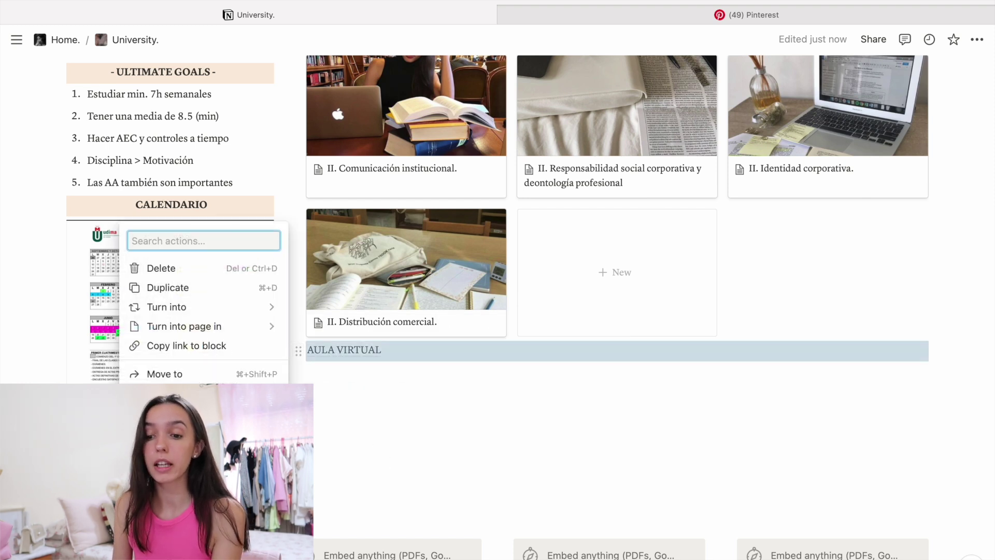
click(161, 268)
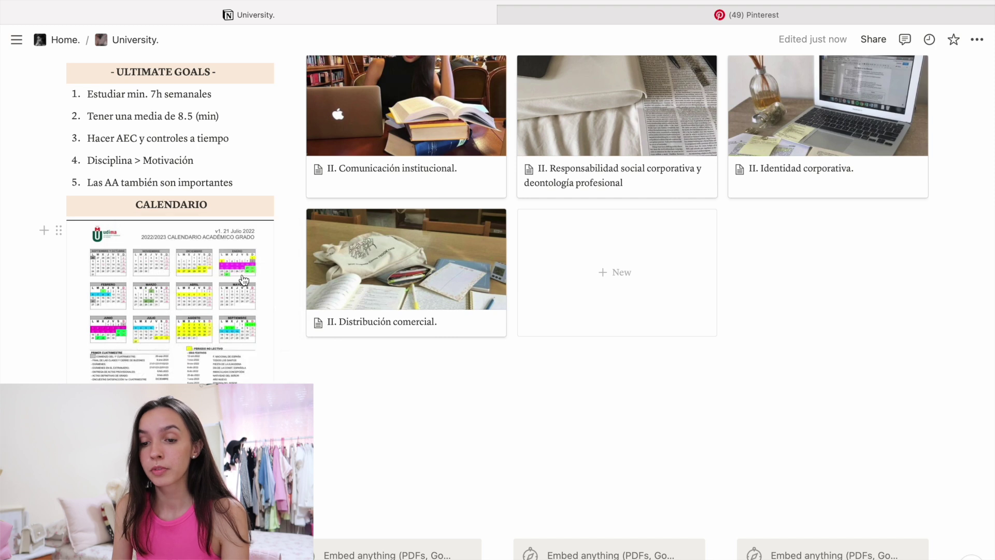
- Examine the text formatting and color options of the "Everything you do now is for your future." quote
scroll(366, 414, up, 1)
scroll(367, 414, up, 8)
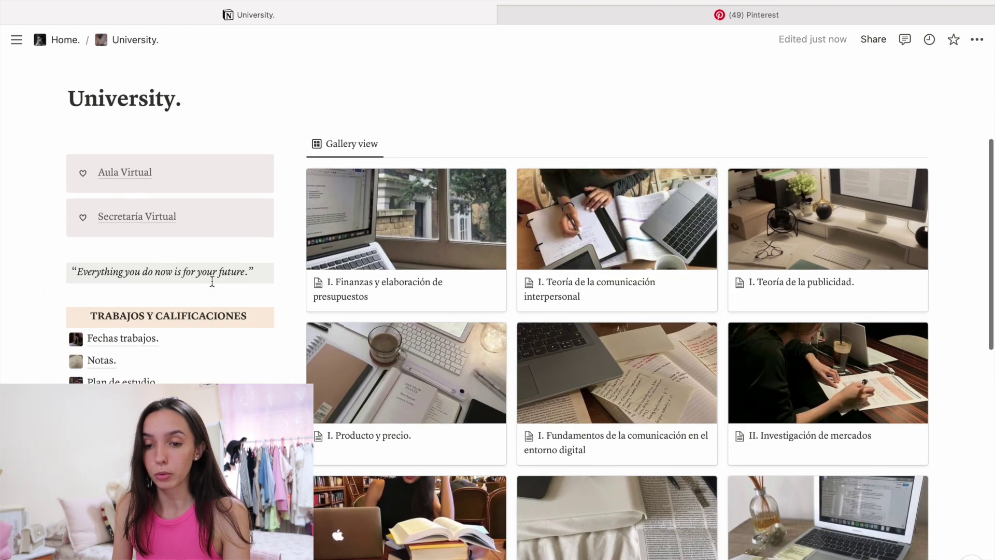
drag(253, 272, 71, 274)
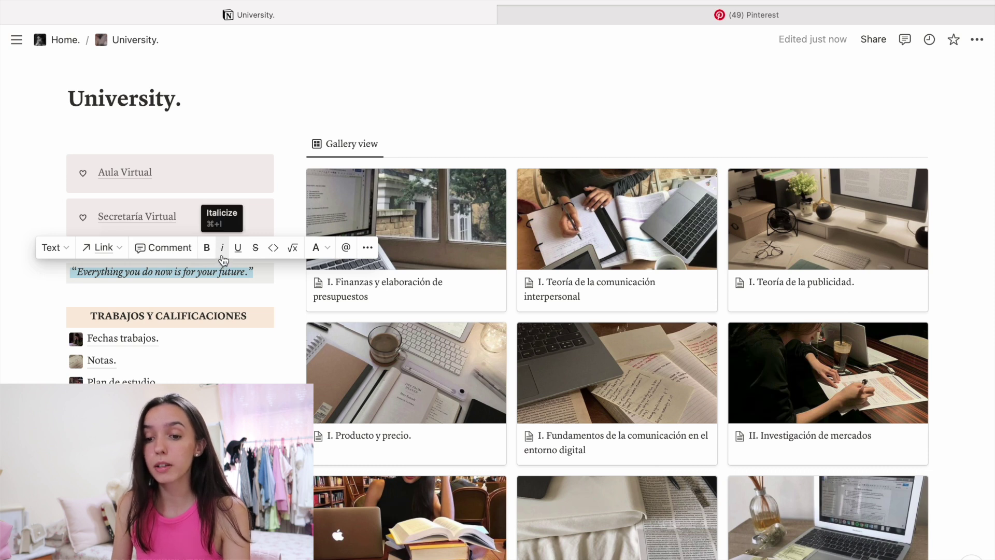
click(221, 288)
key(Return)
click(58, 277)
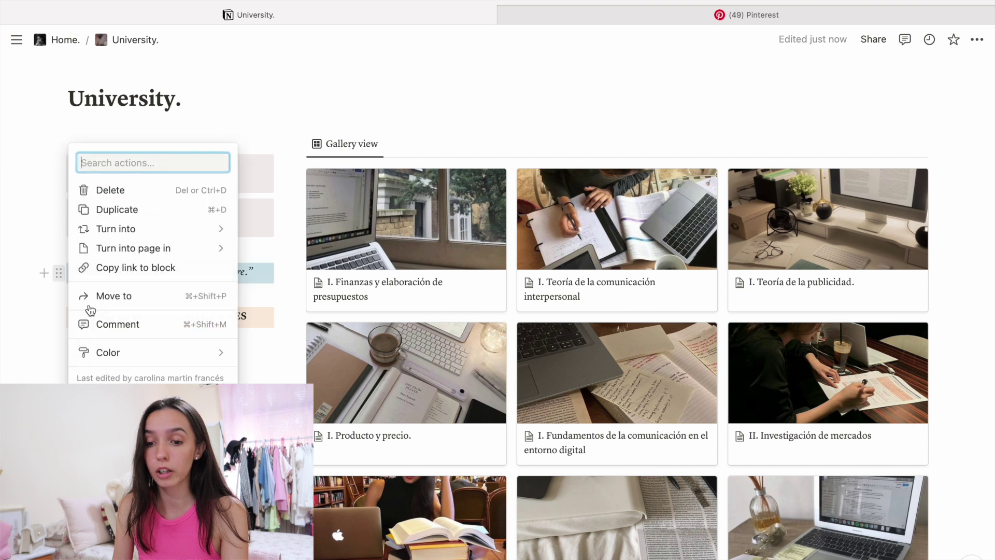
mouse_move(140, 355)
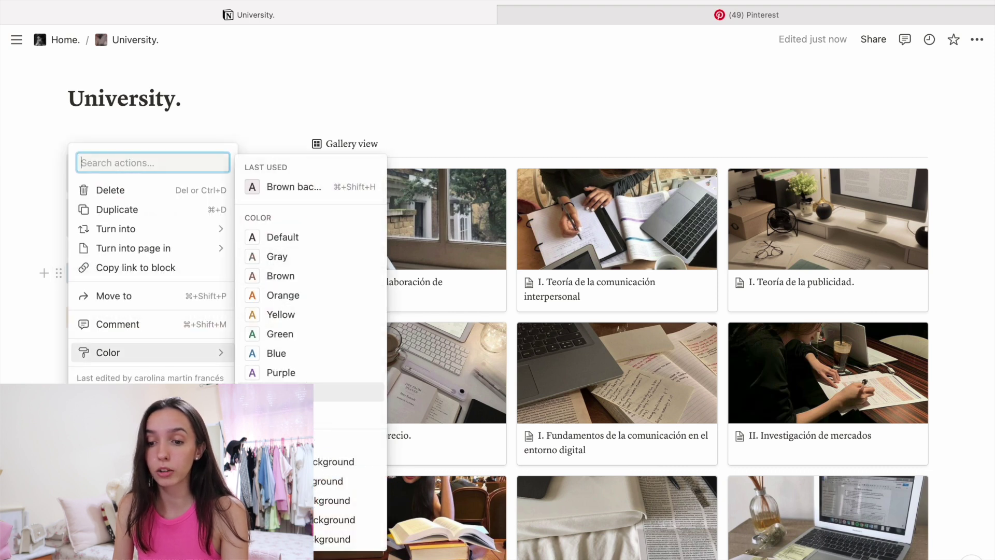
scroll(280, 394, down, 3)
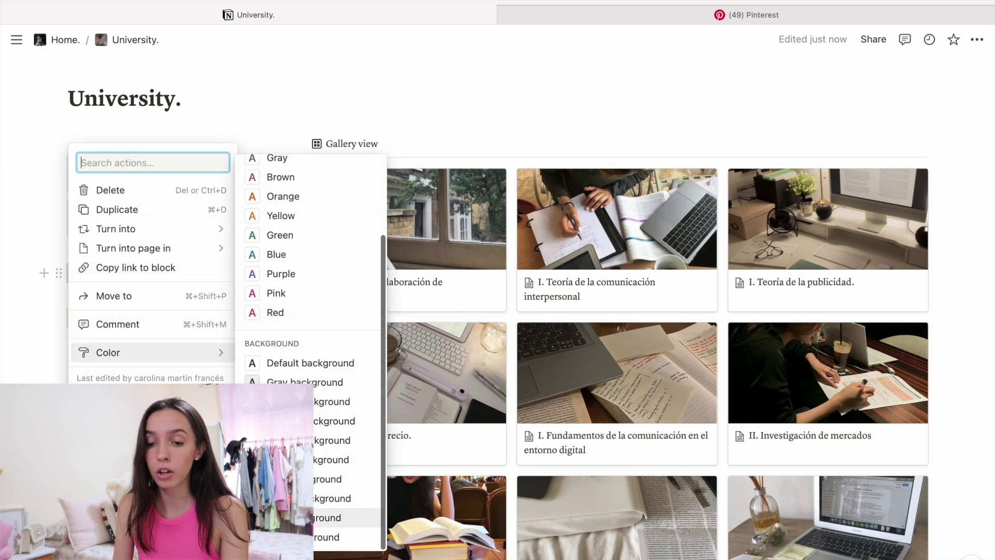
key(Escape)
scroll(111, 238, down, 2)
key(Escape)
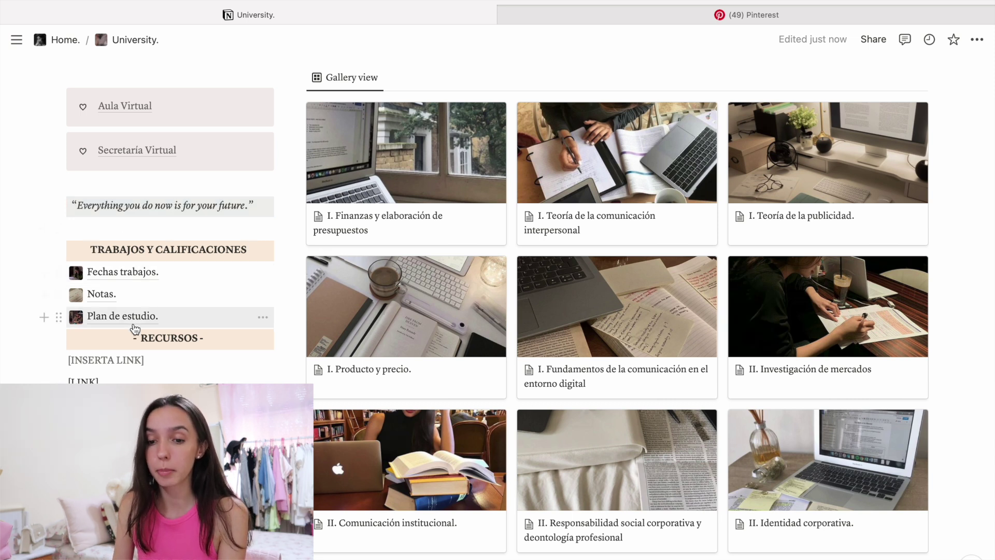
- Open the Fechas trabajos. page and enclose the Hard work can change destinies line in quotation marks
click(127, 275)
scroll(399, 299, down, 2)
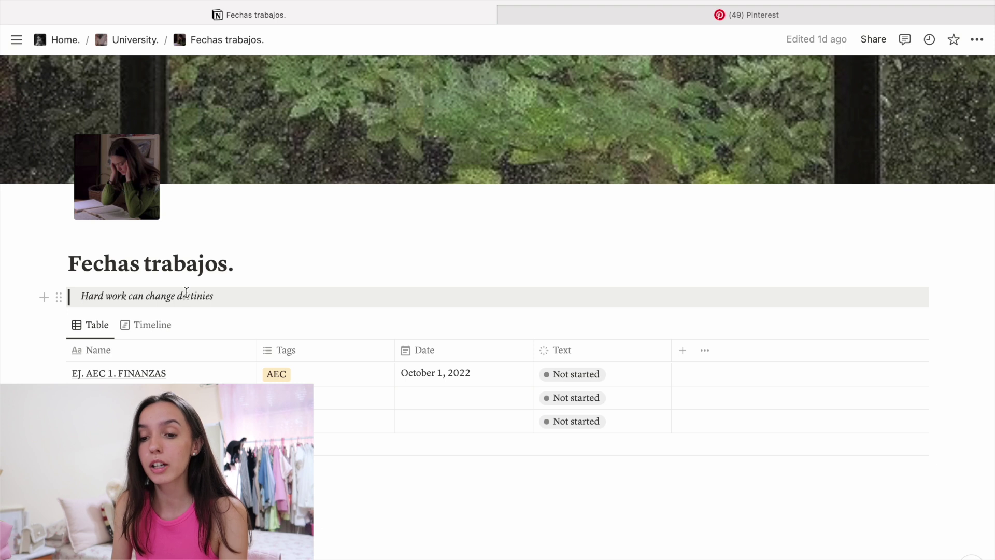
click(82, 294)
text(")
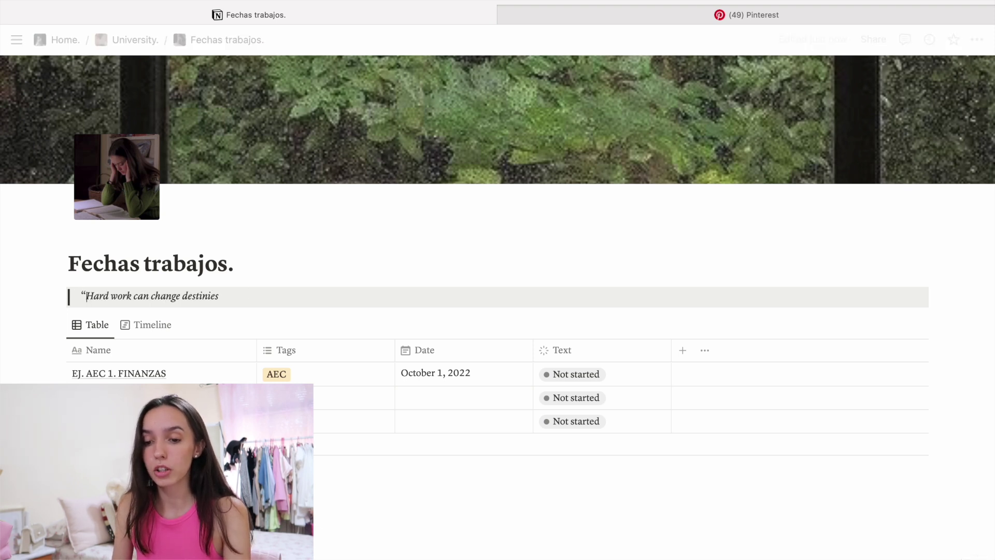
click(223, 296)
text(")
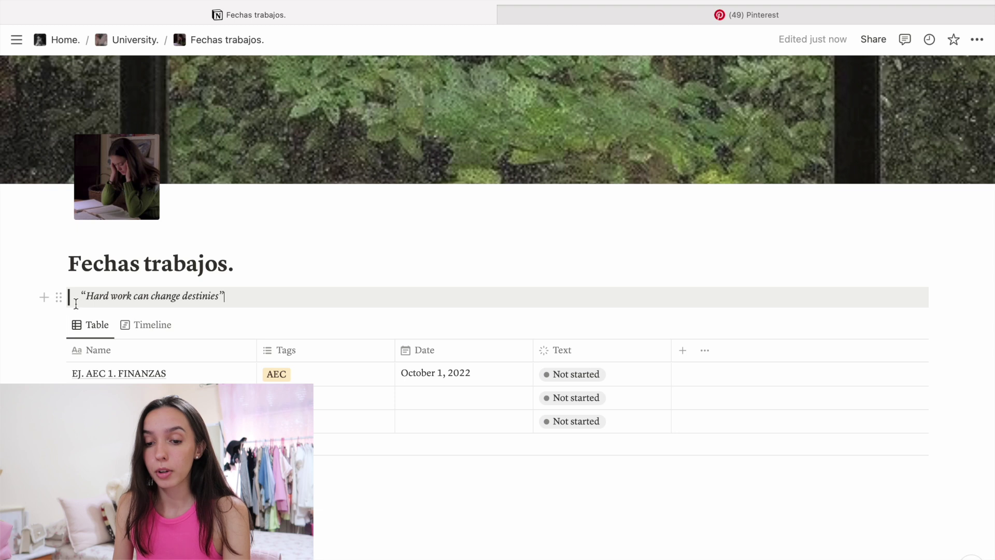
- Insert a Quote block below the assignments table containing the text AJEOFEWJBAO
click(44, 489)
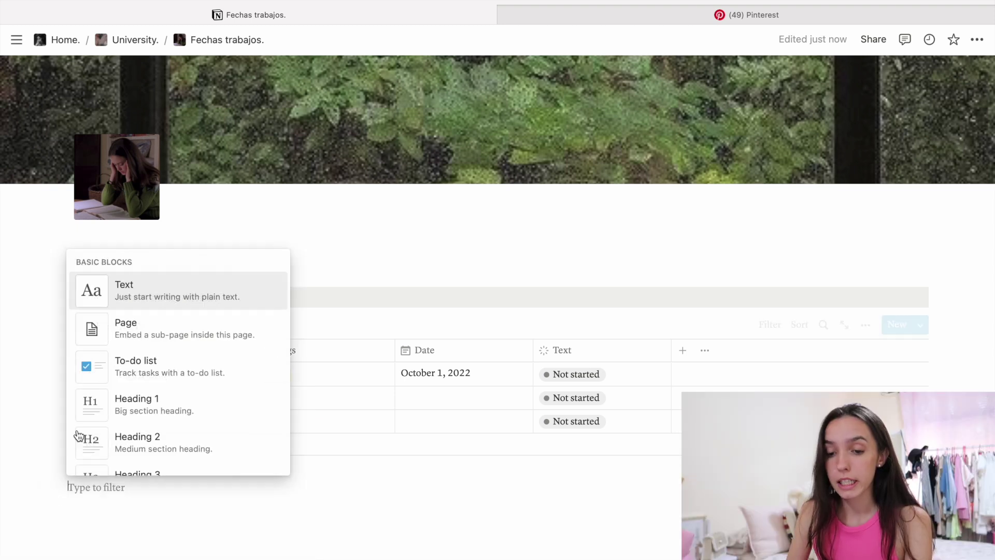
scroll(133, 434, down, 5)
scroll(133, 433, down, 2)
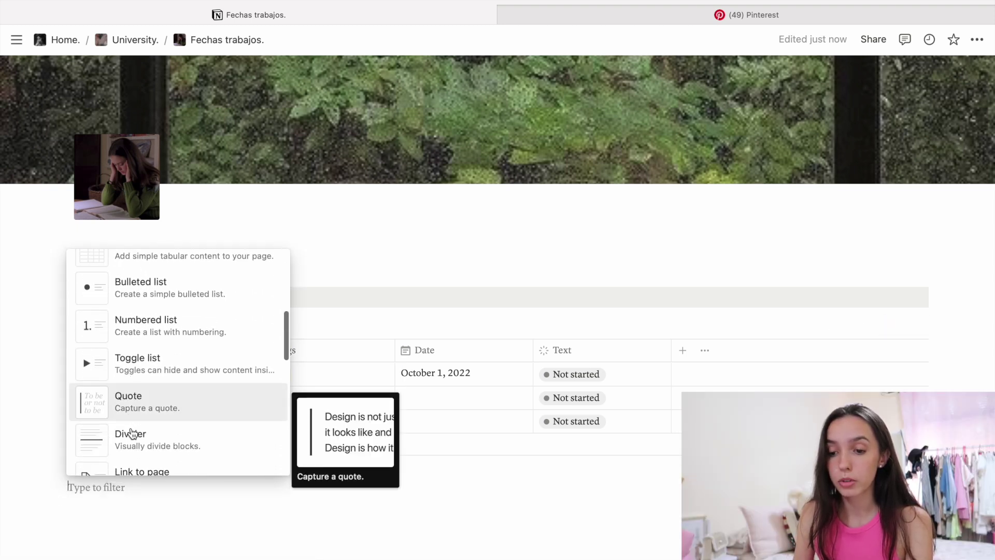
click(162, 414)
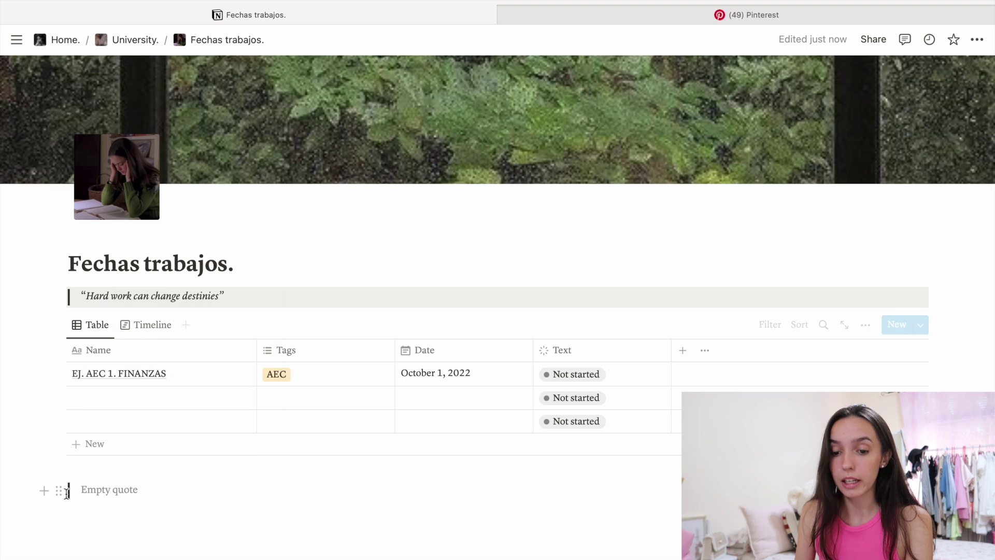
text(AJEOFEWJBAO)
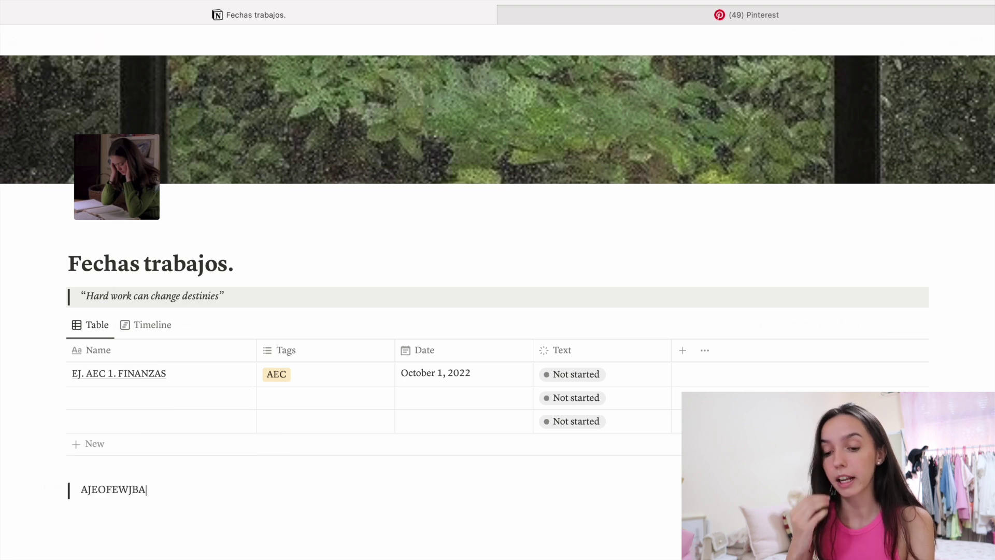
- Give the AJEOFEWJBAO quote a gray background and select its text
click(56, 497)
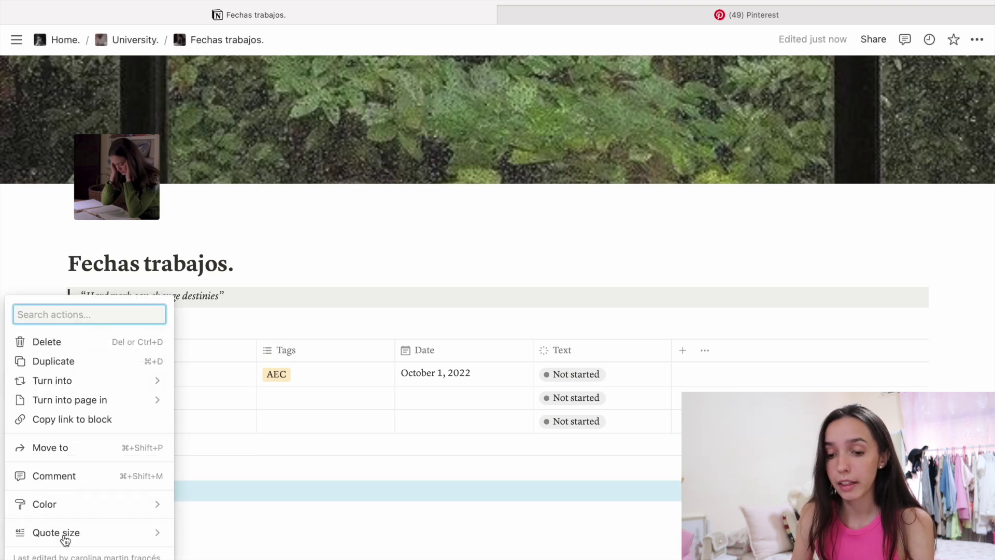
mouse_move(67, 506)
click(223, 513)
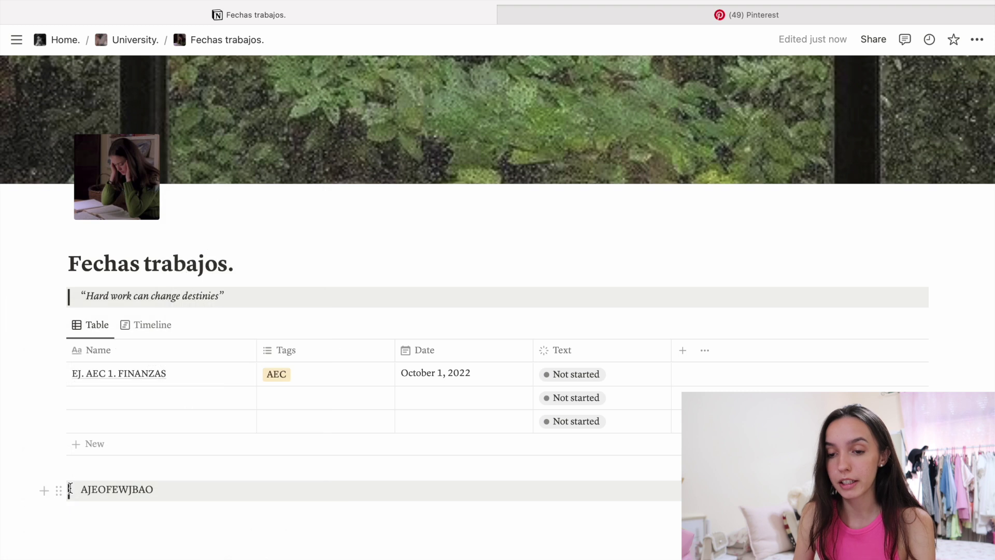
drag(153, 490, 80, 489)
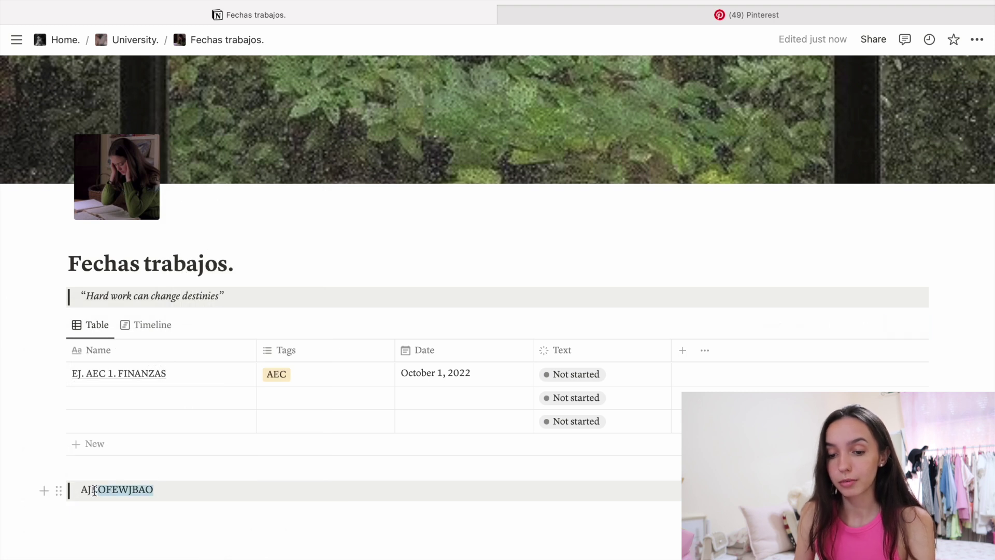
click(192, 516)
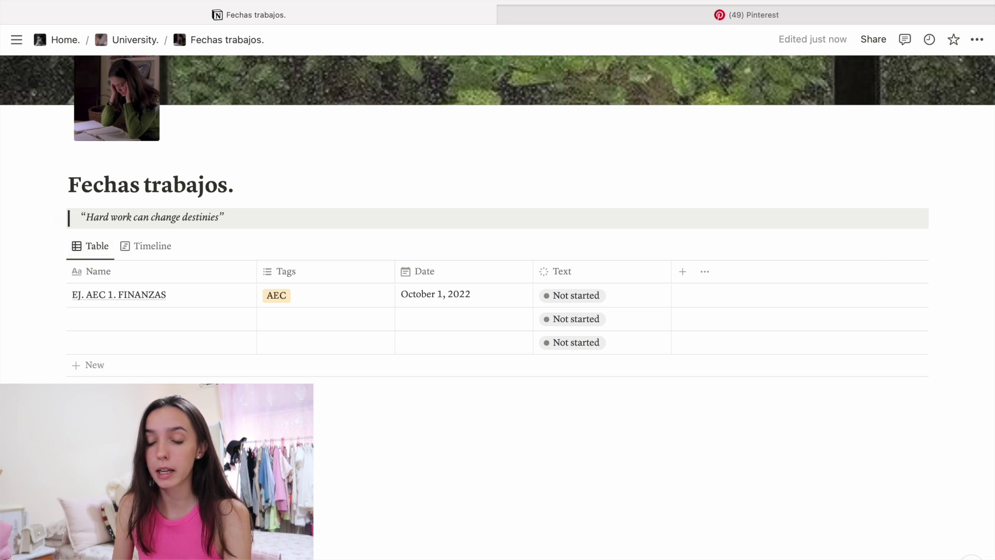
- Browse the database view blocks that can be inserted below the assignments table, such as List view and Calendar view
text(/)
scroll(164, 336, down, 10)
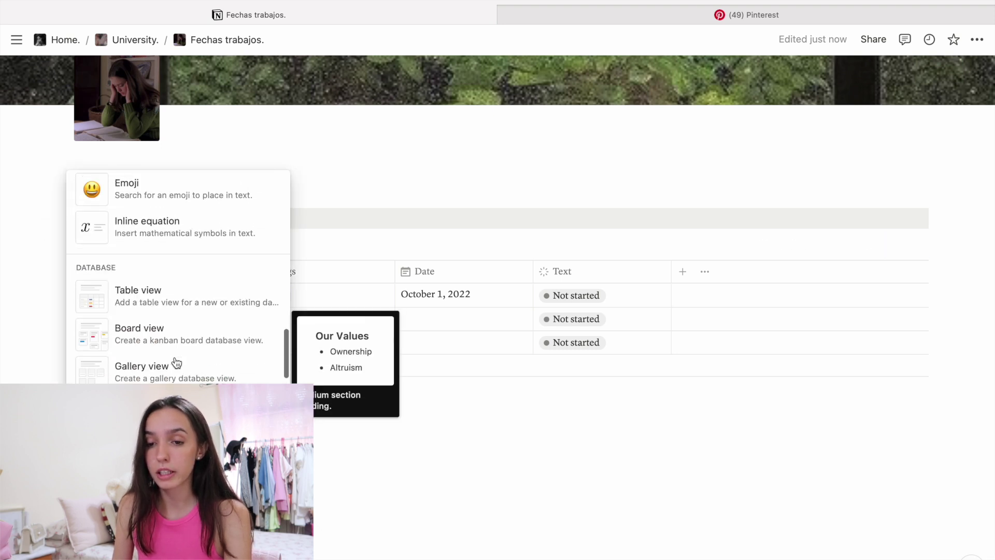
scroll(166, 342, up, 2)
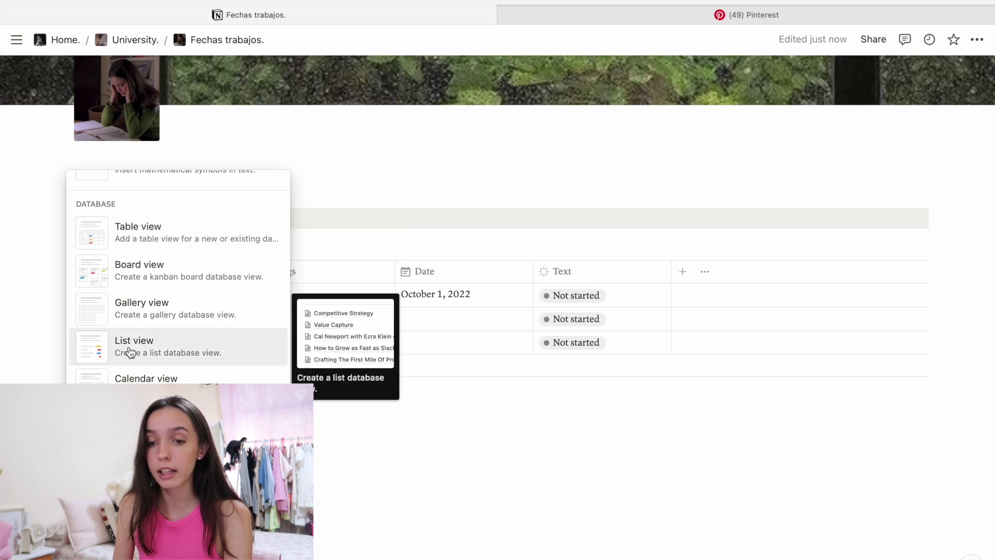
scroll(129, 351, down, 2)
key(Escape)
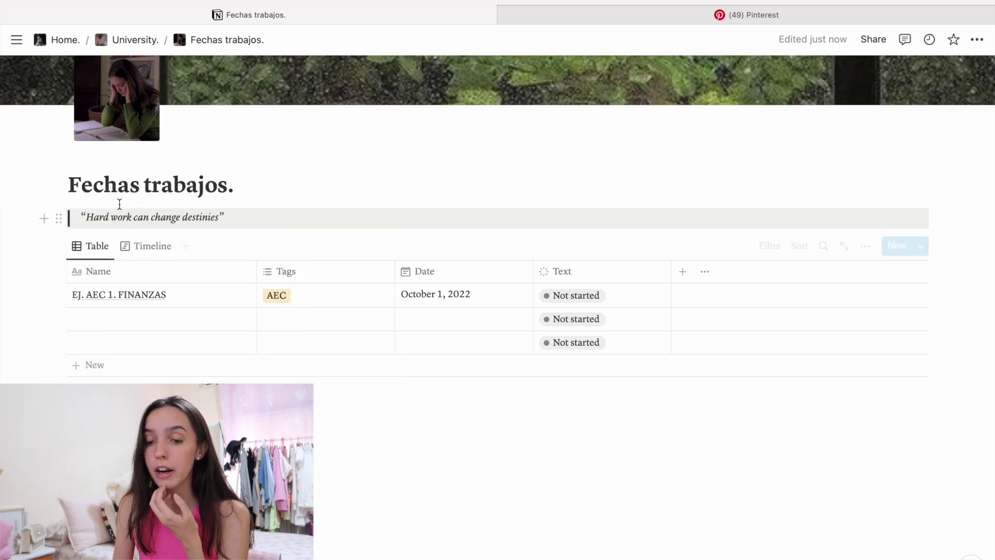
- Add a new table view to the Fechas trabajos database and delete it again
click(145, 247)
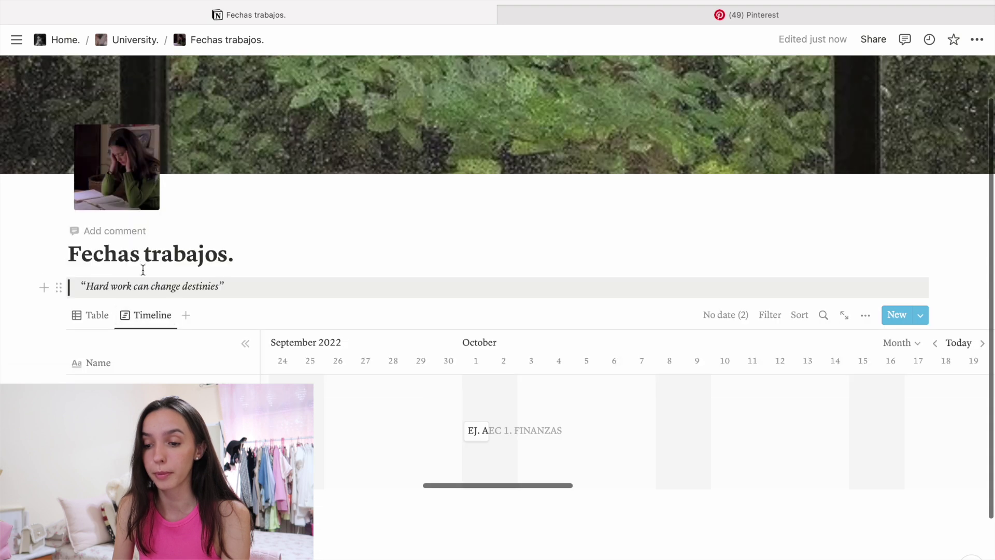
click(186, 315)
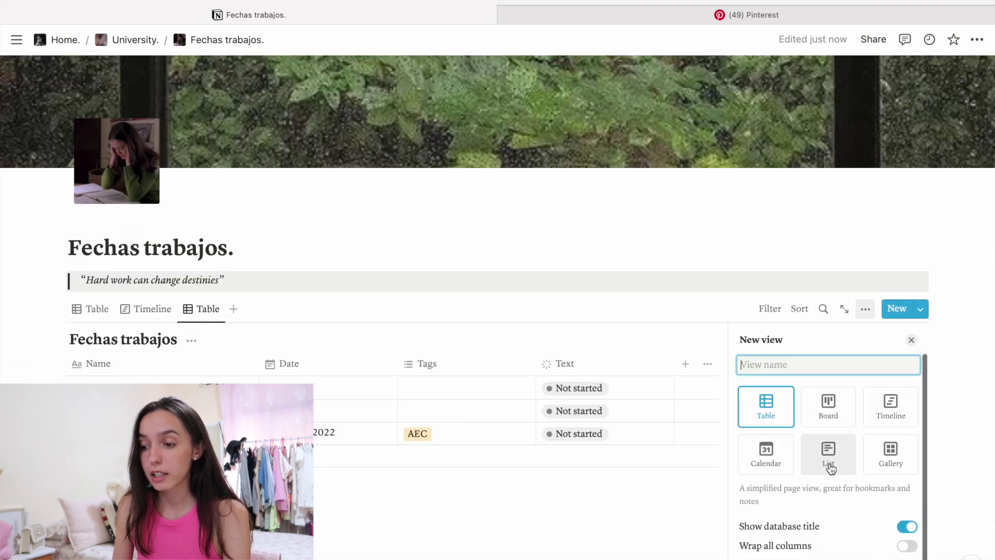
click(202, 311)
click(218, 432)
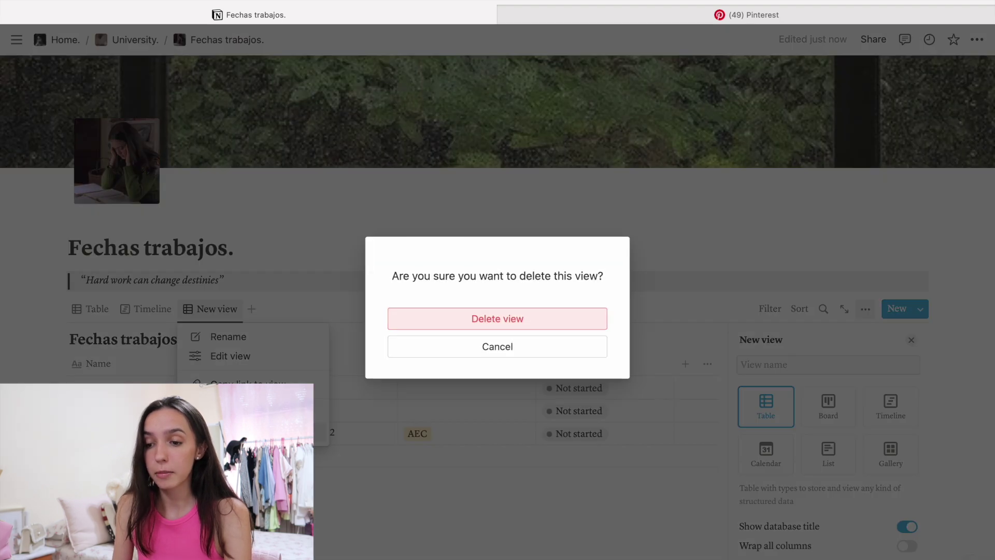
click(459, 319)
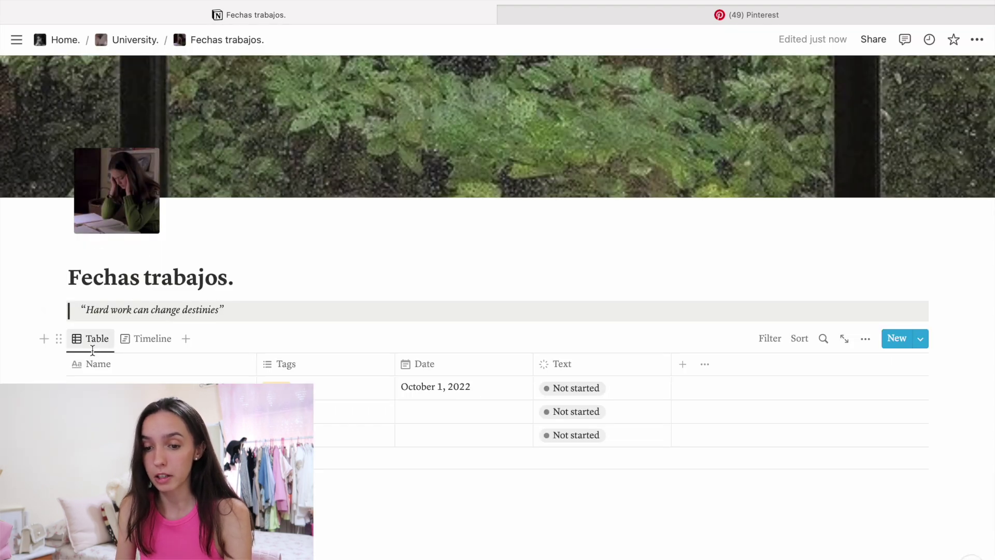
- Examine the EJ. AEC 1. FINANZAS entry and the tag options defined for the Tags property
scroll(497, 297, down, 2)
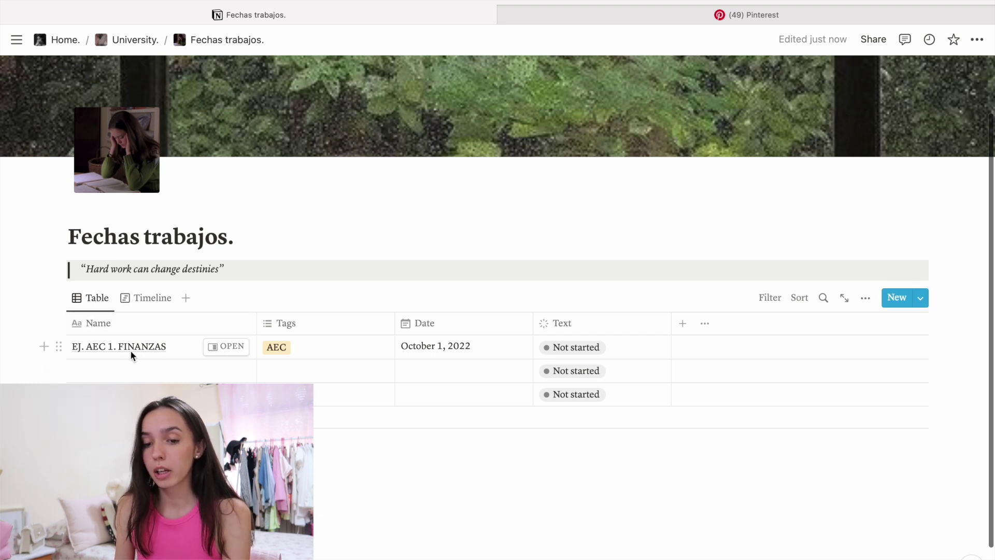
click(226, 346)
click(449, 462)
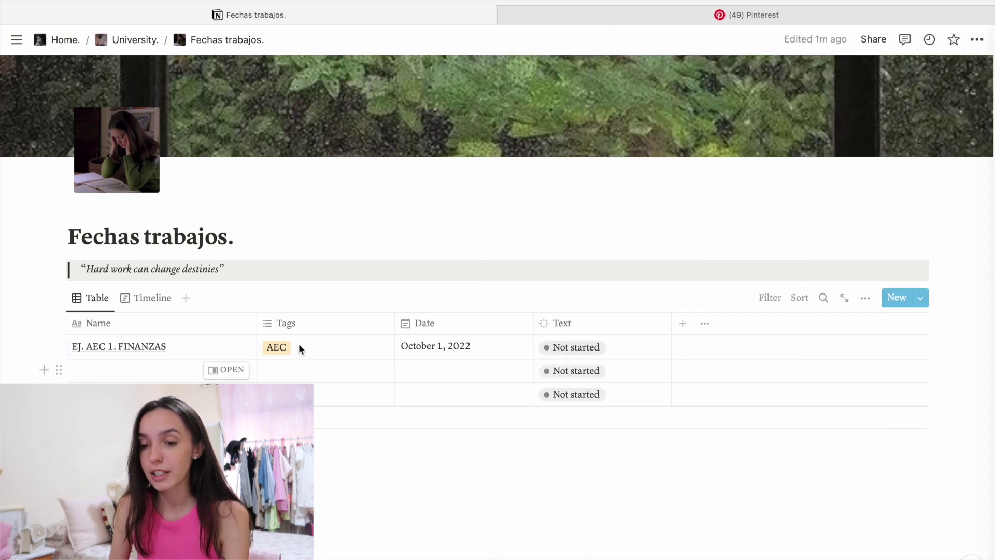
click(285, 326)
key(Escape)
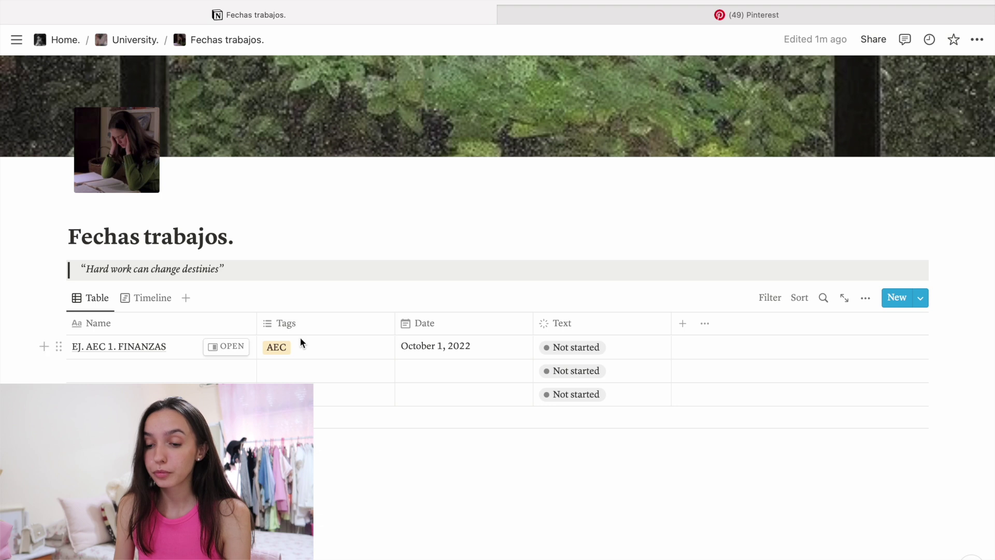
click(300, 329)
click(317, 398)
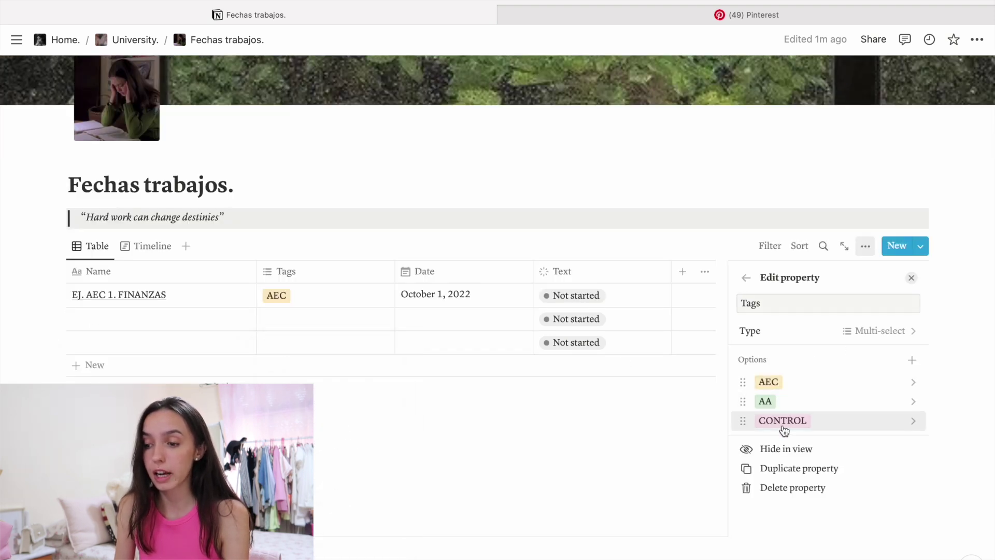
click(592, 416)
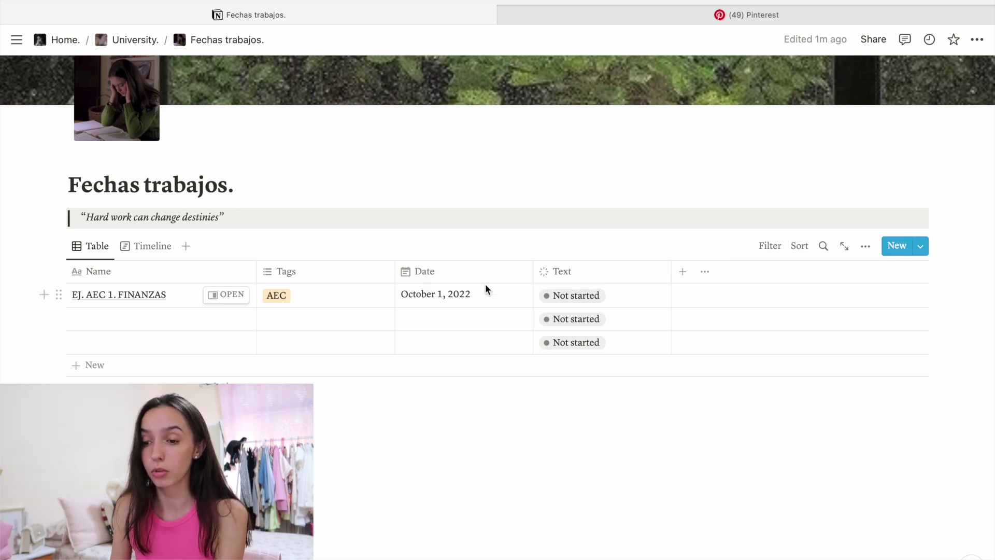
- Rename the Text column of the assignments table as Status
click(563, 272)
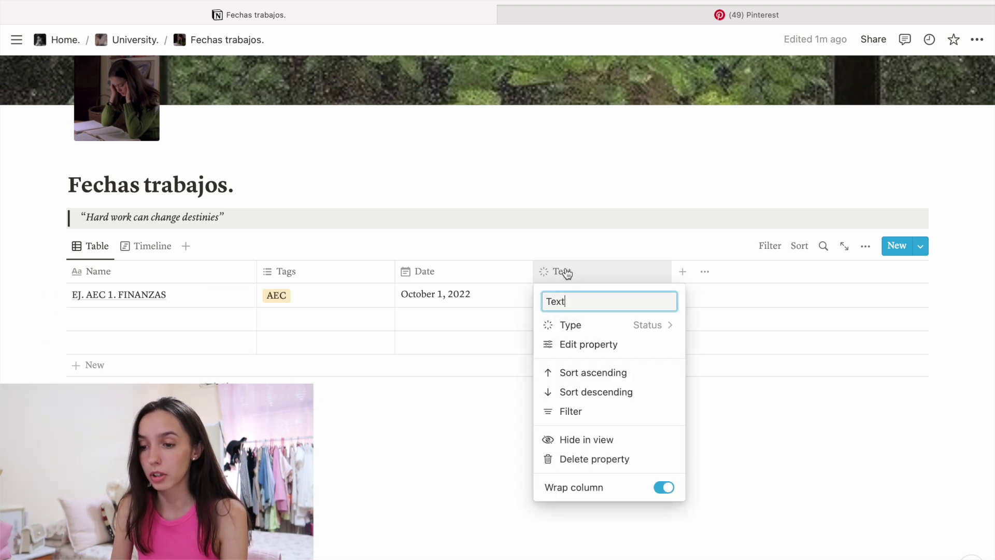
text(S)
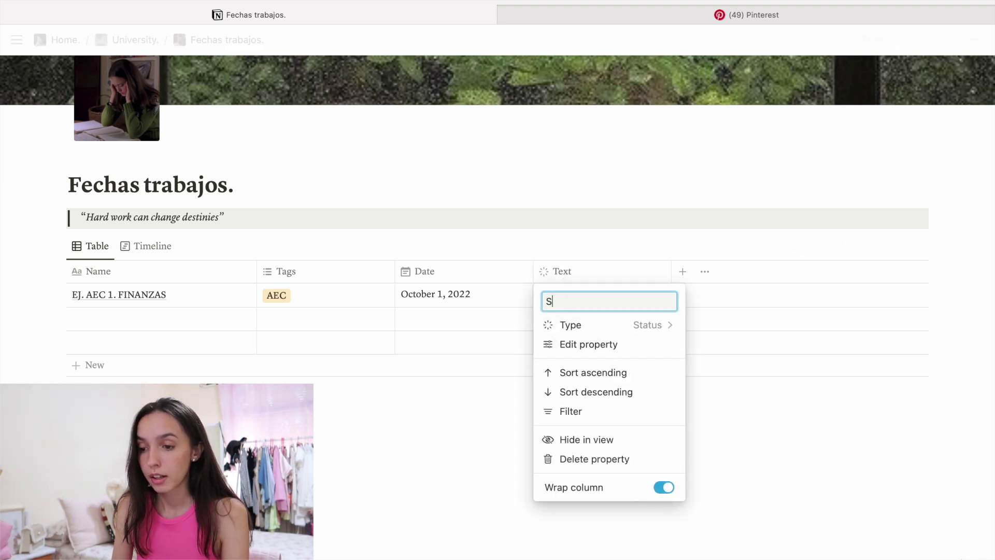
text(tatus)
key(Return)
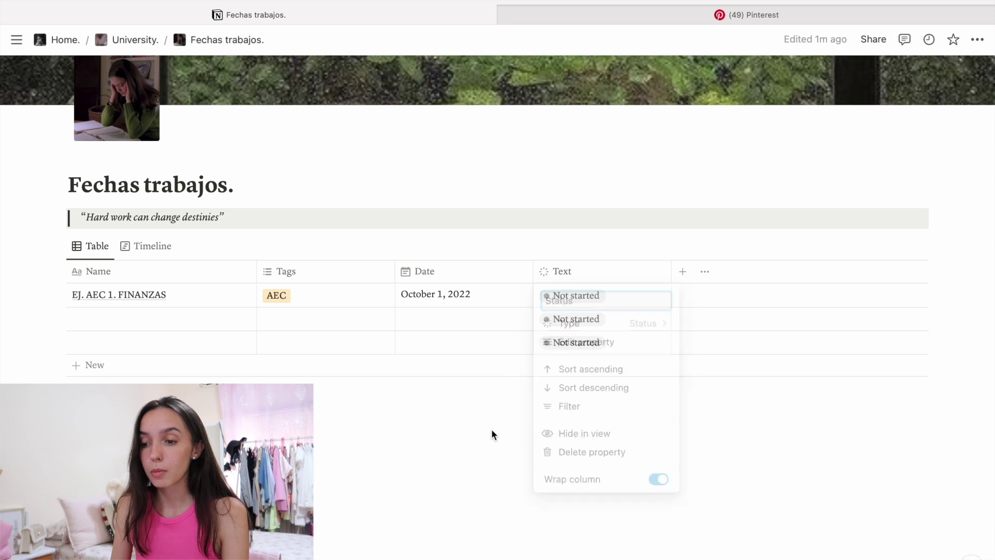
- Switch the status of EJ. AEC 1. FINANZAS to In progress and finally to Done
click(565, 294)
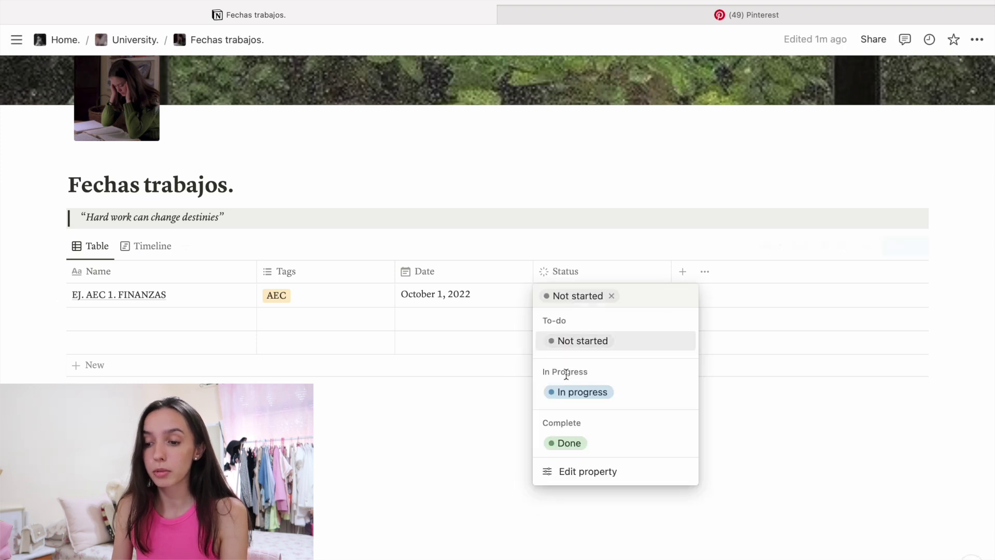
click(571, 392)
click(574, 297)
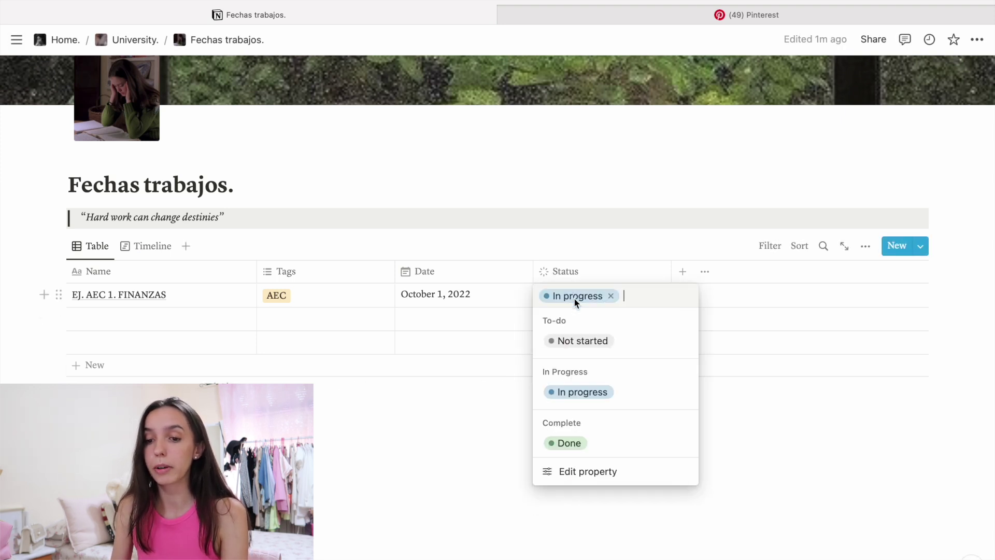
click(555, 447)
click(555, 450)
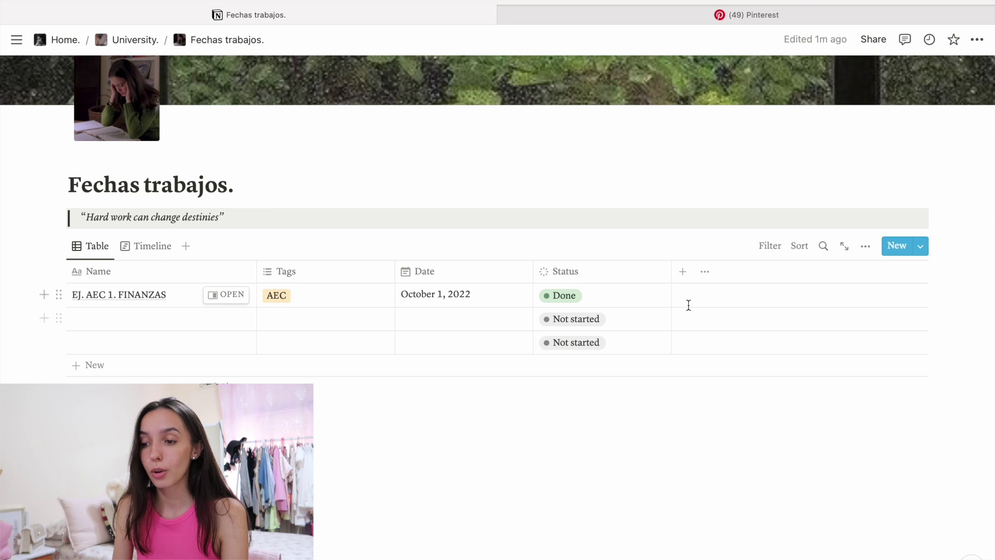
- Add a Checkbox property named done to the table and tick it for EJ. AEC 1. FINANZAS
click(682, 272)
scroll(803, 511, down, 3)
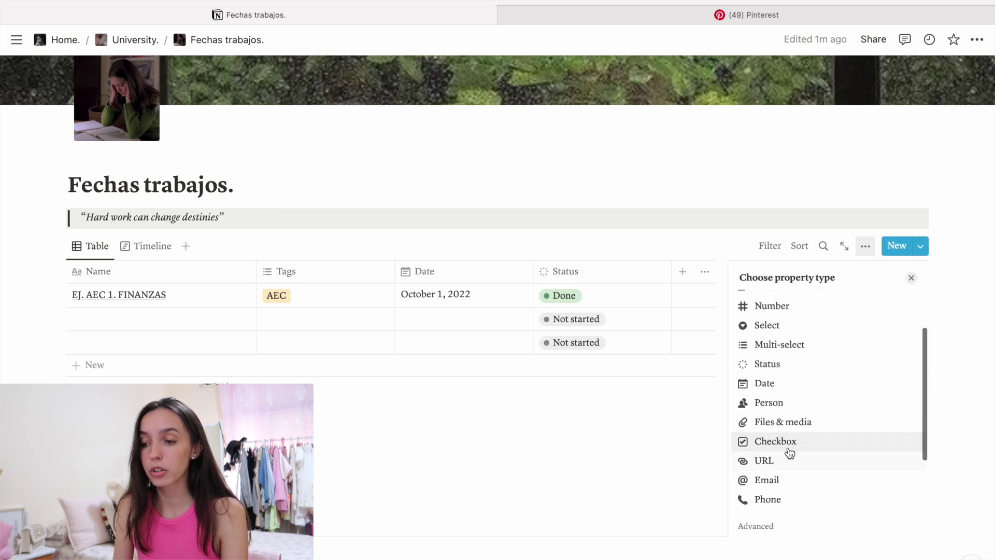
click(788, 447)
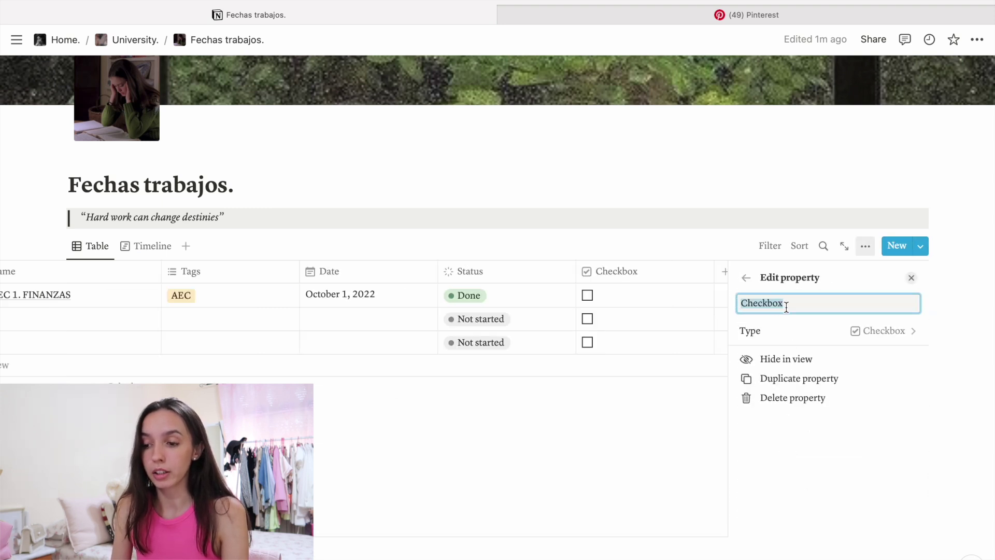
text(done)
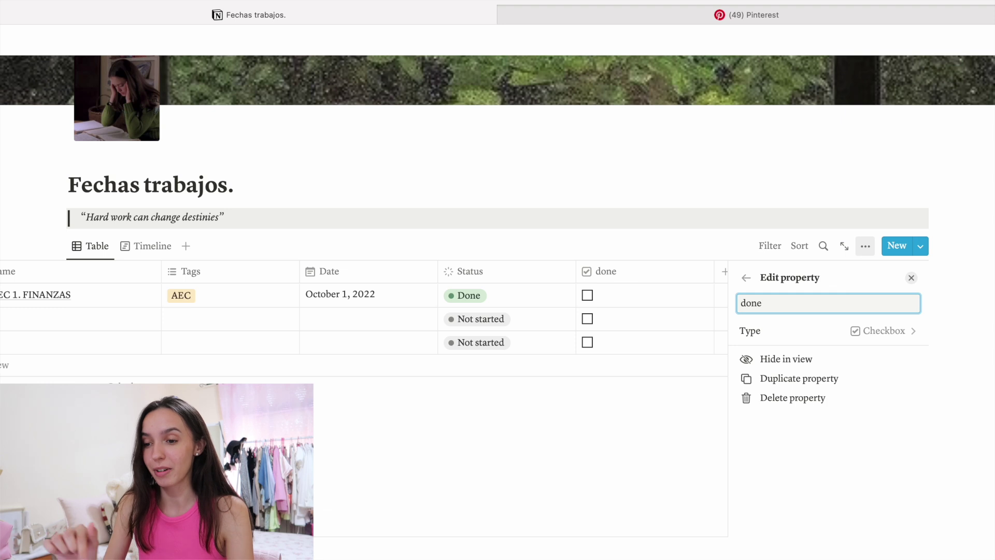
click(679, 471)
click(683, 296)
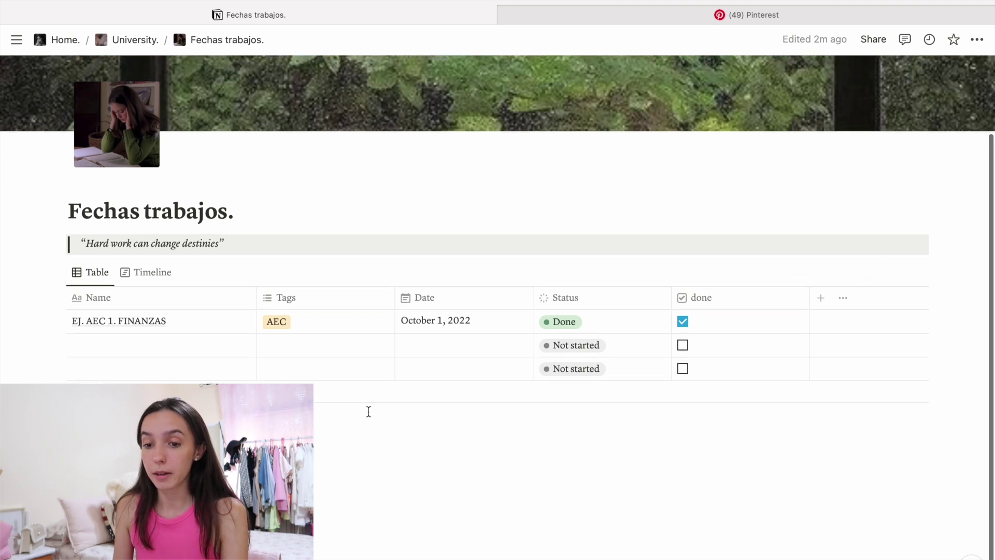
- In the Timeline view, extend the EJ. AEC 1. FINANZAS bar to start on September 26 and end on October 1
click(147, 277)
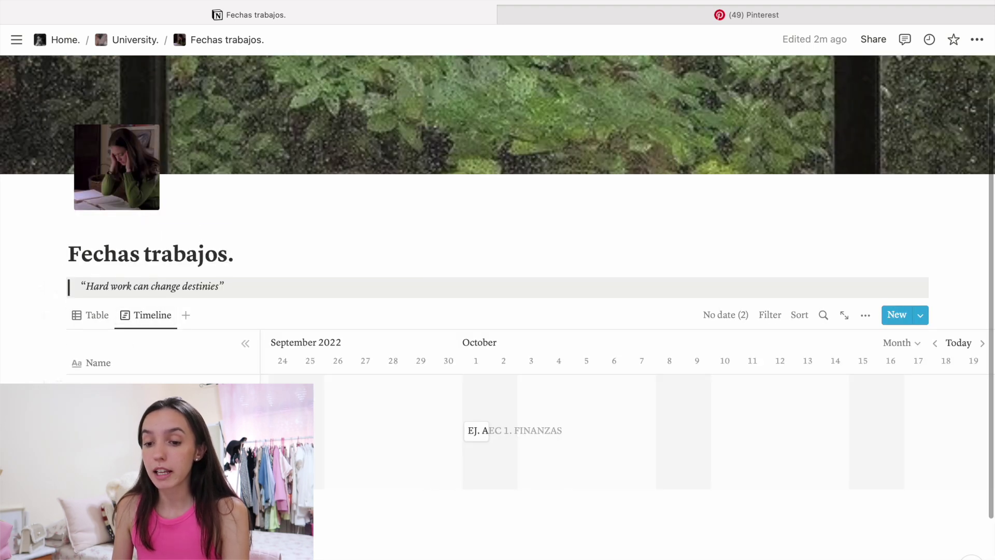
scroll(97, 438, down, 2)
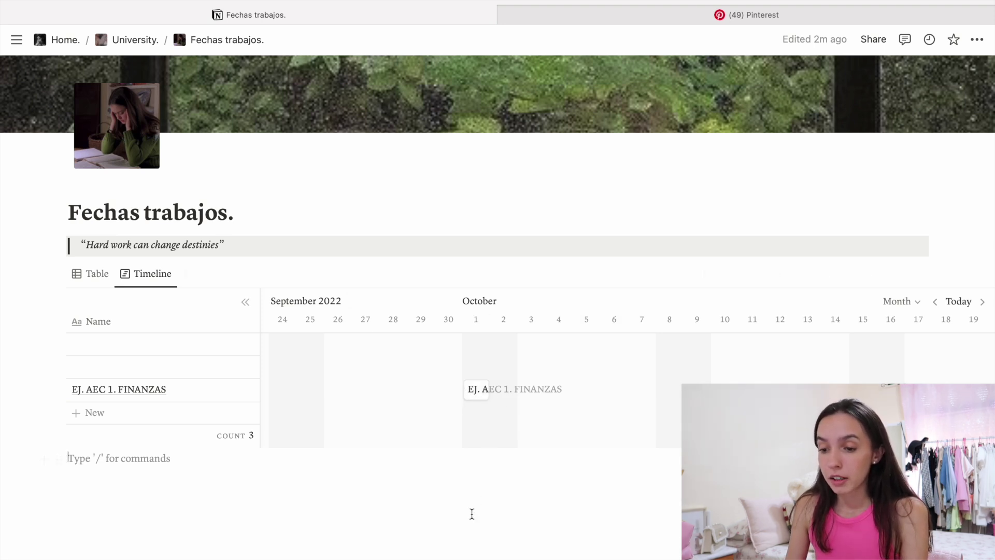
scroll(472, 513, down, 1)
drag(487, 334, 362, 342)
scroll(362, 342, left, 15)
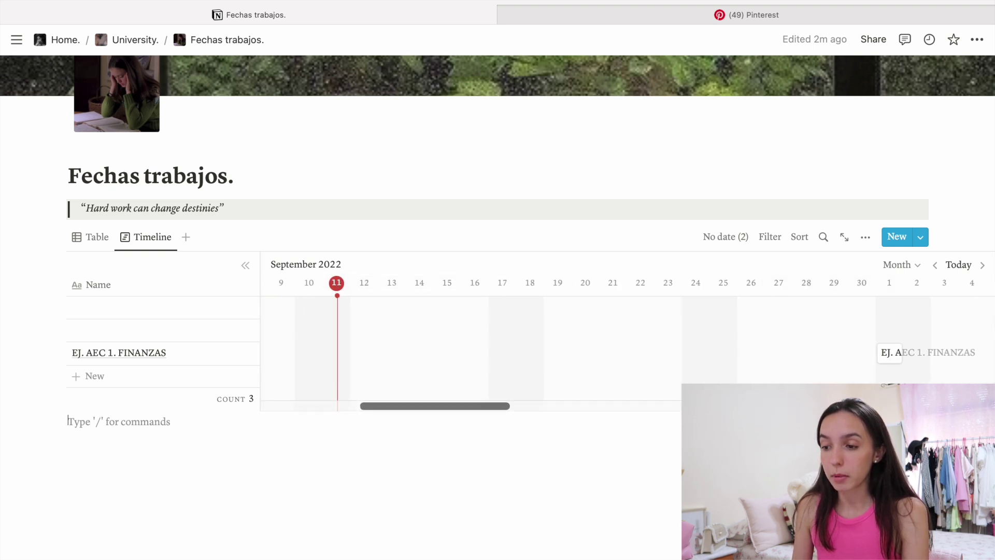
drag(878, 355, 407, 387)
drag(338, 368, 732, 345)
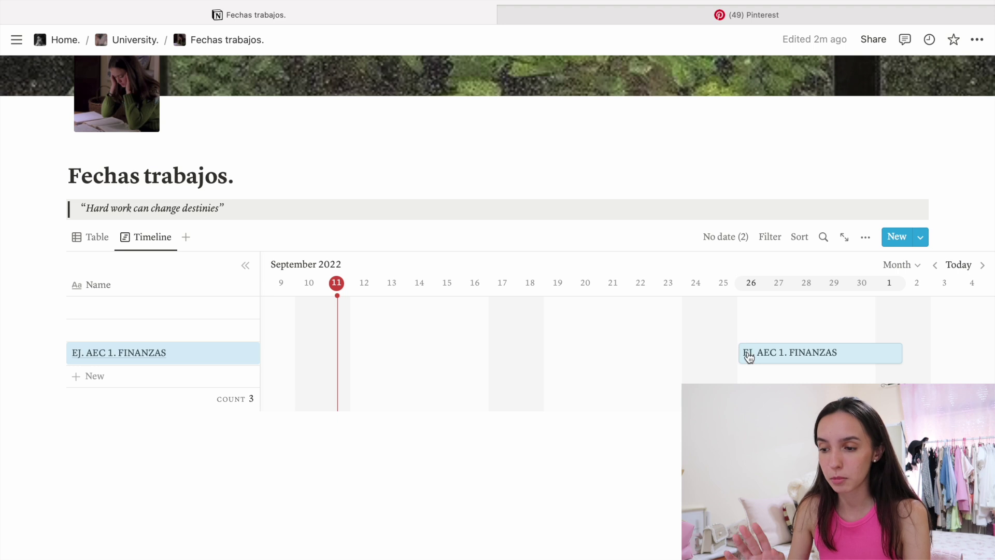
scroll(753, 365, right, 3)
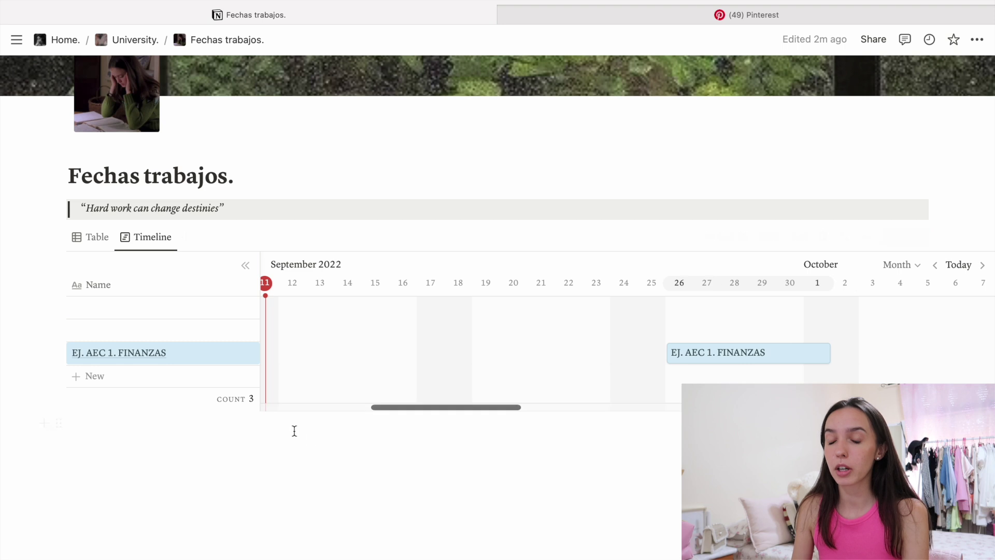
- Add a new entry named snekkje below EJ. AEC 1. FINANZAS in the timeline
click(82, 375)
text(snek)
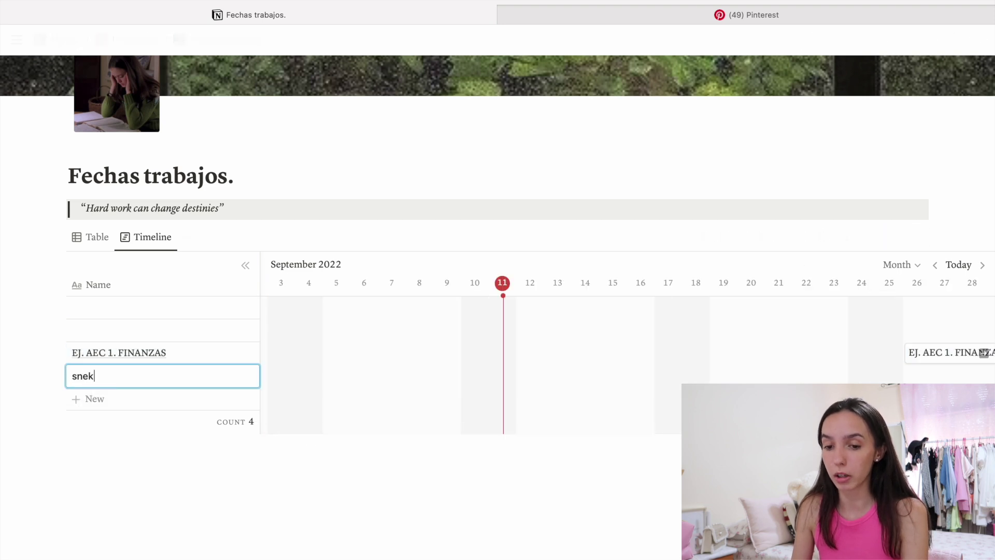
key(Escape)
click(148, 374)
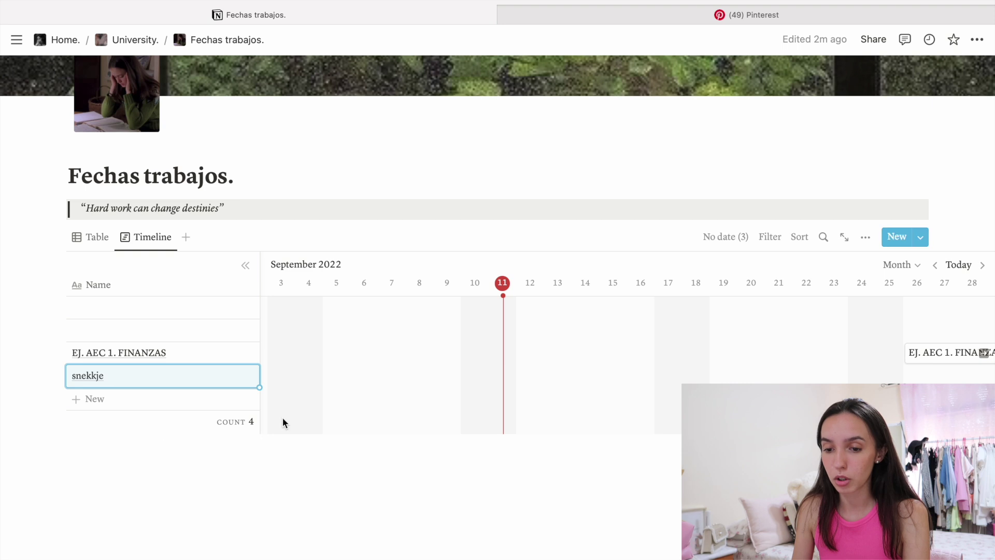
- In the Table view, set the date of the snekkje entry to October 8, 2022
click(95, 238)
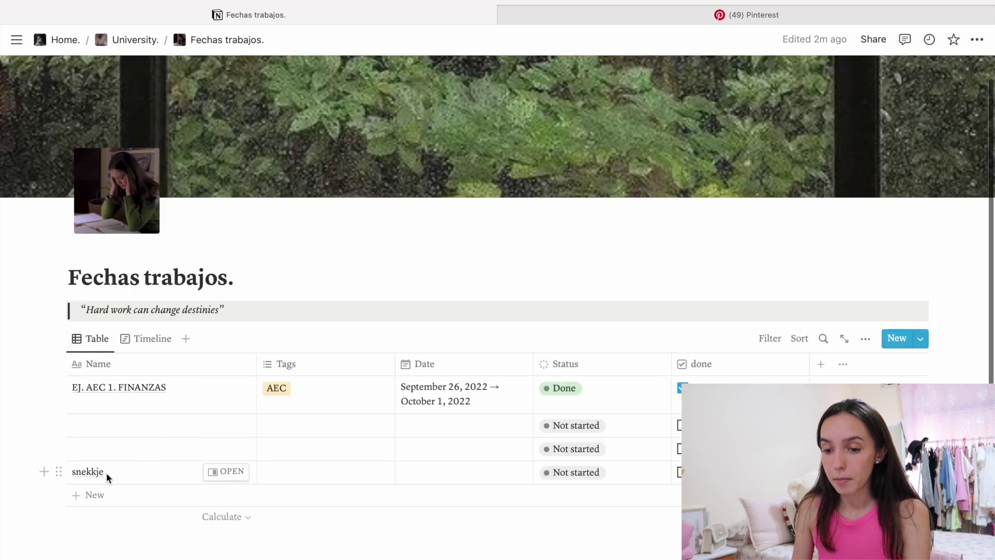
click(417, 476)
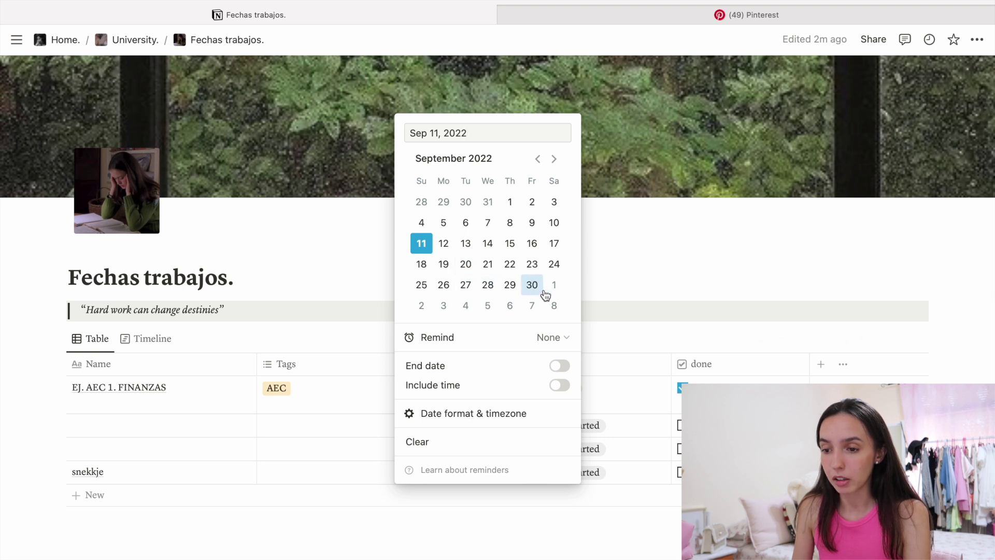
click(554, 305)
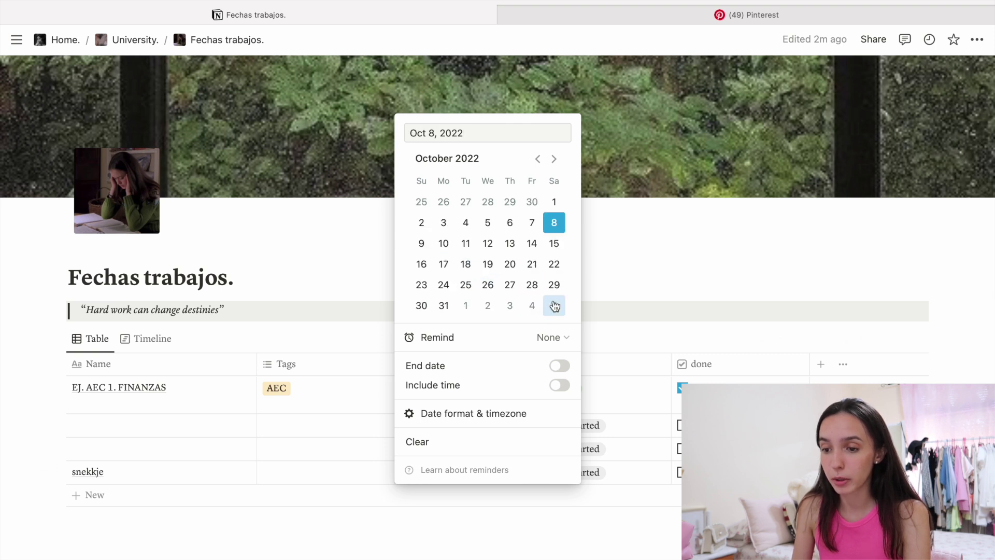
click(679, 277)
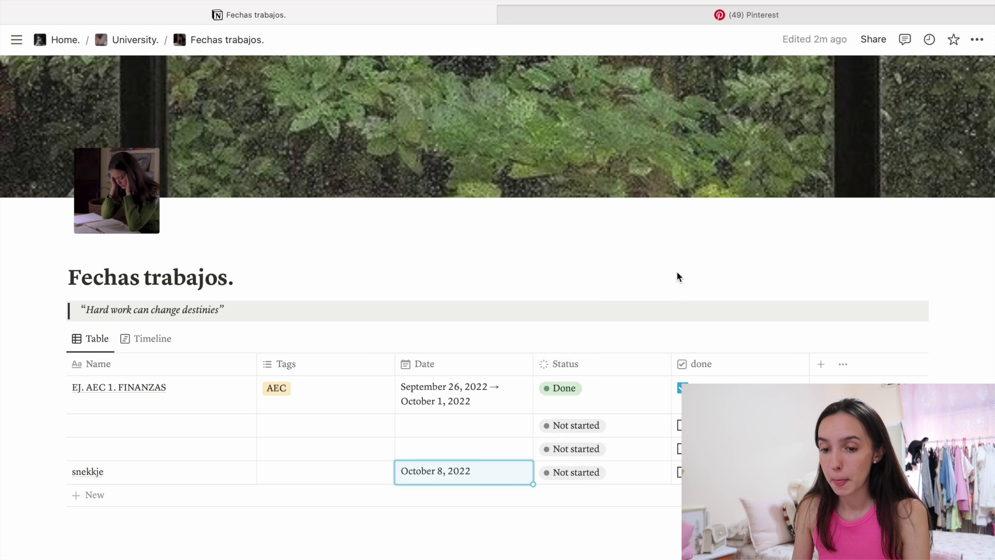
- In the Timeline view, stretch the start of the snekkje bar back to September 26
click(158, 338)
scroll(553, 497, right, 10)
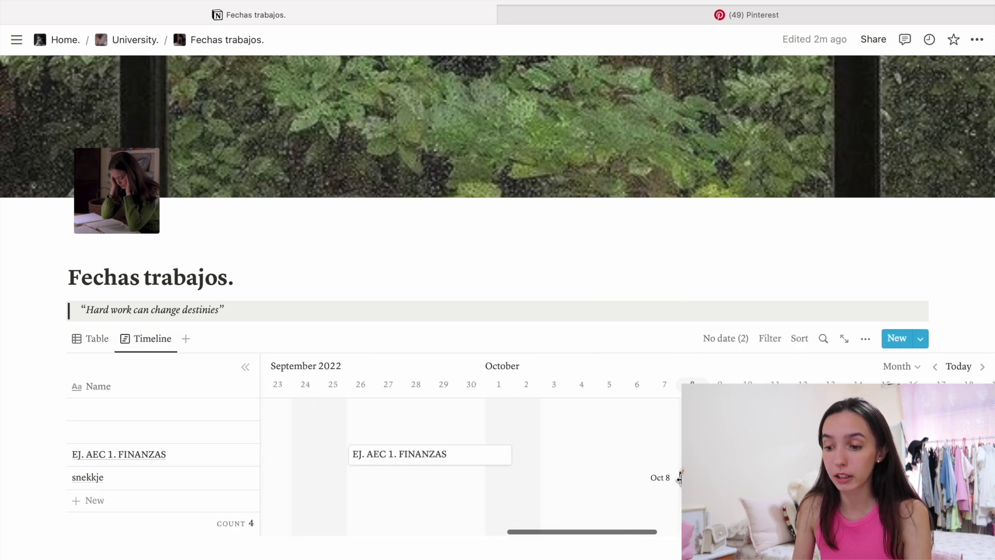
drag(679, 478, 349, 485)
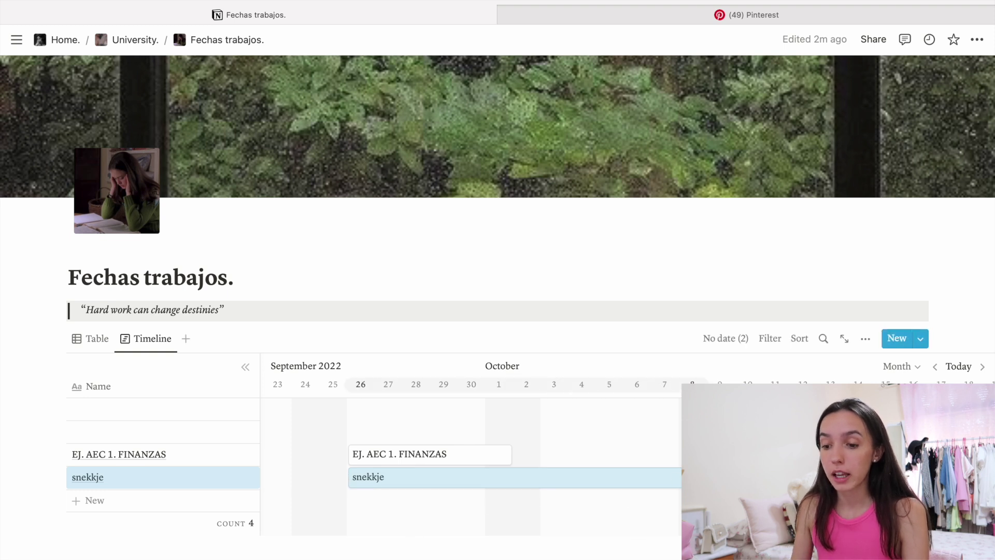
scroll(693, 469, down, 3)
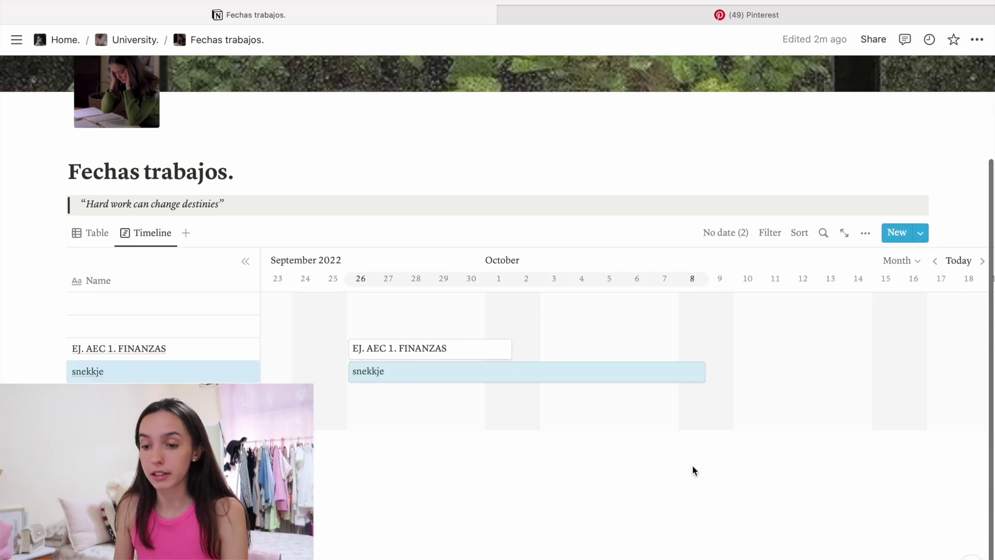
- Return to the Table view and set the status of the snekkje entry to In progress
click(78, 234)
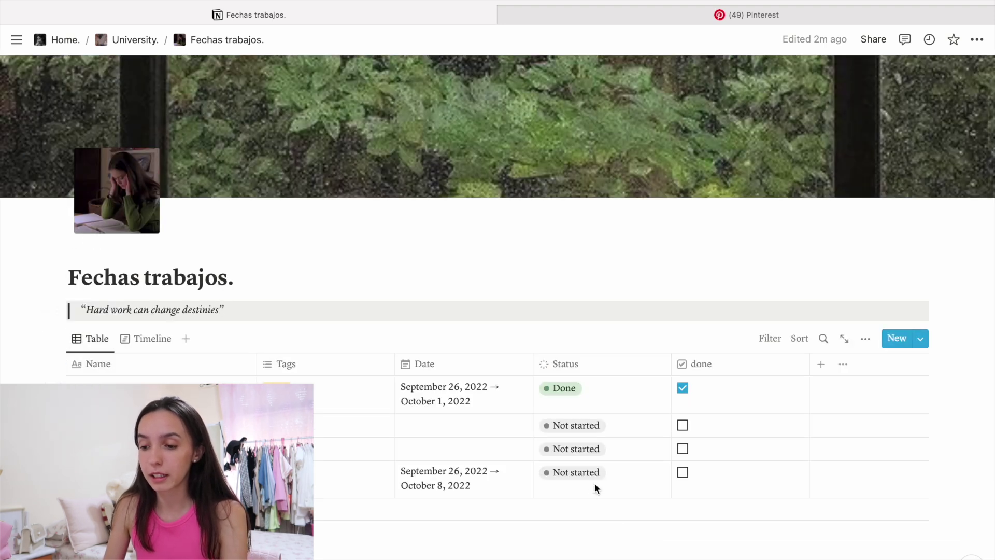
click(581, 476)
click(582, 367)
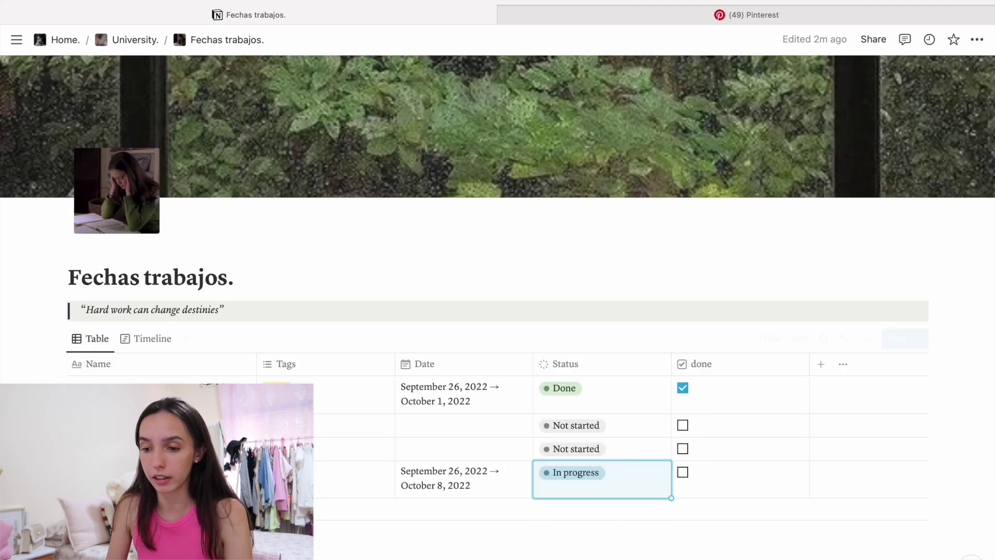
- Go back to the University. page and open its Notas. sub-page
click(495, 531)
click(494, 554)
scroll(506, 452, down, 3)
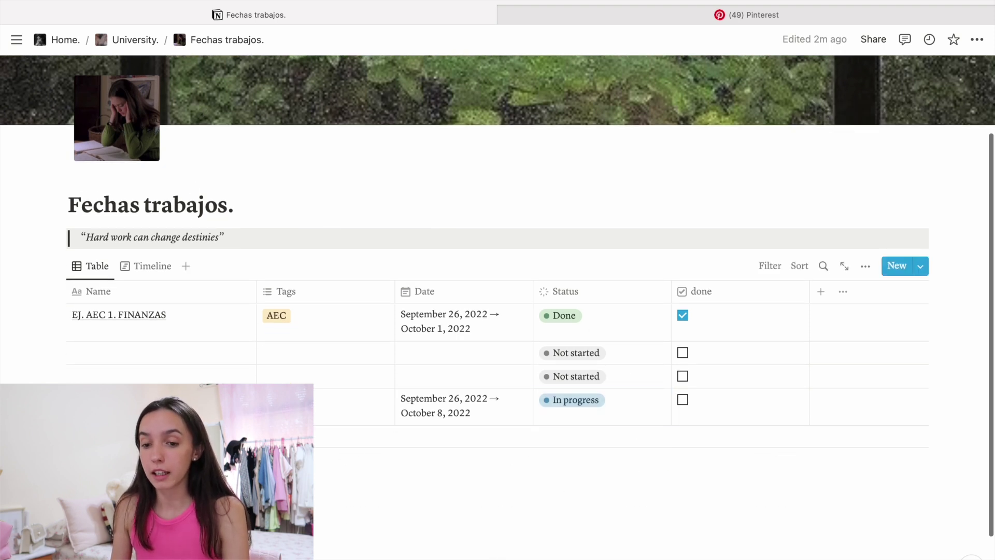
click(135, 42)
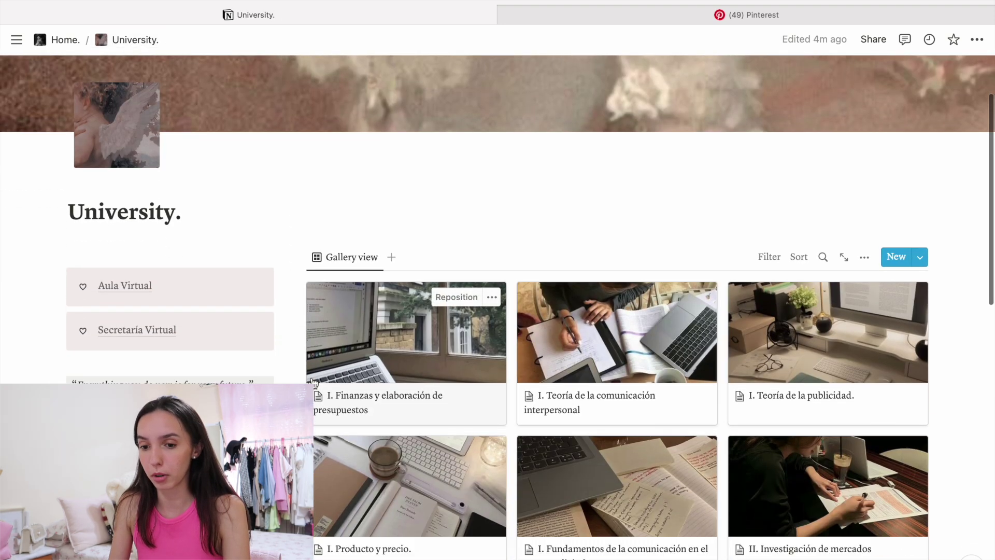
scroll(313, 382, down, 2)
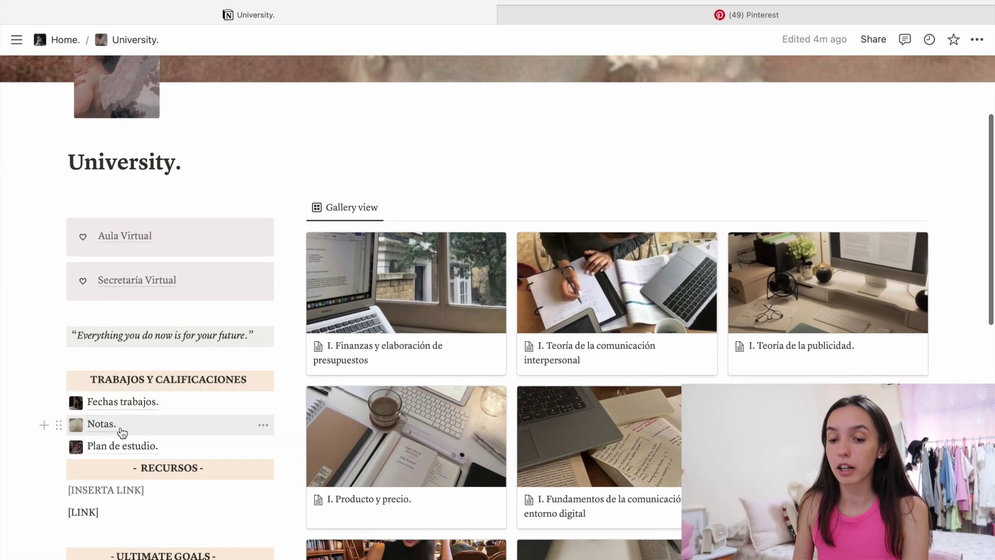
click(106, 428)
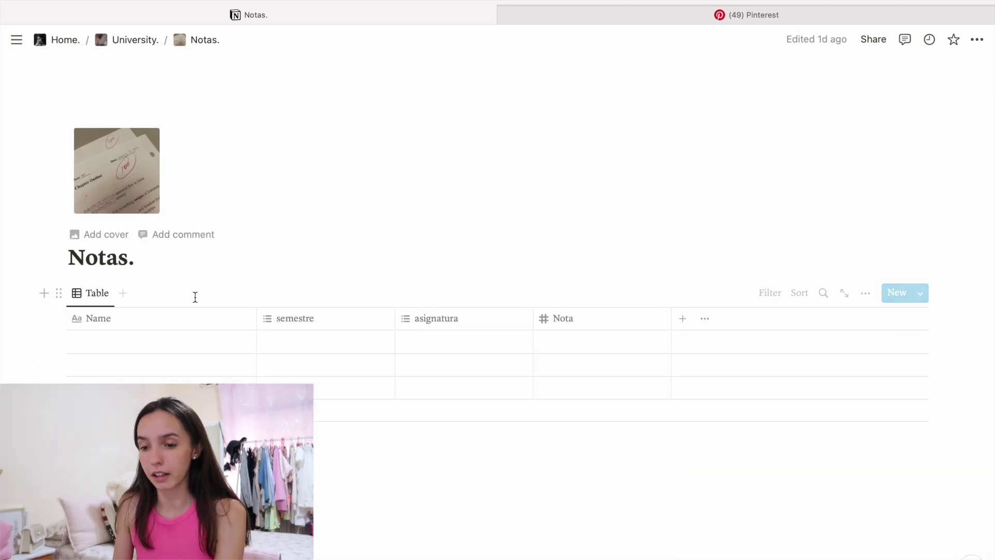
- Name the first row of the Notas. table Finanzas and set its semestre to semestre 1
click(148, 342)
text(Finanzas)
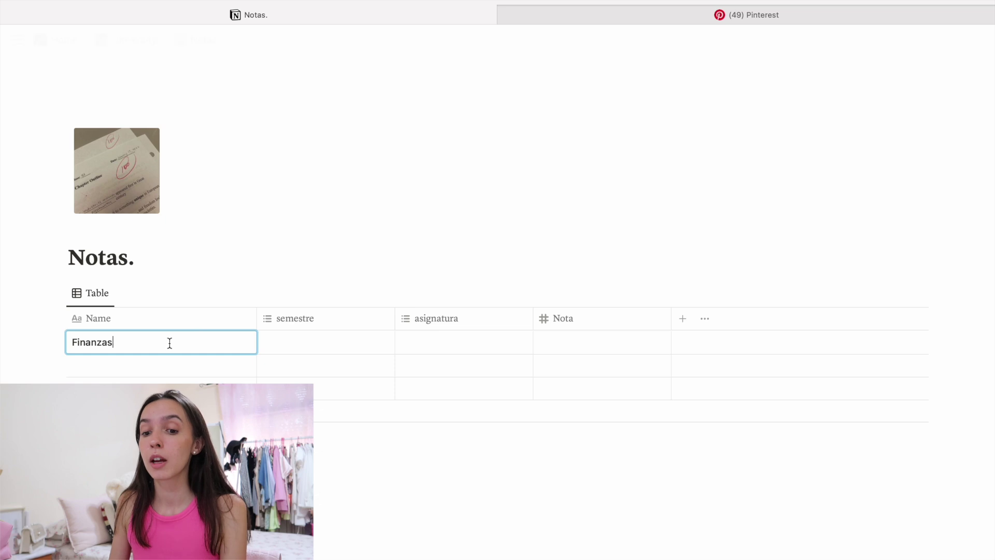
click(292, 343)
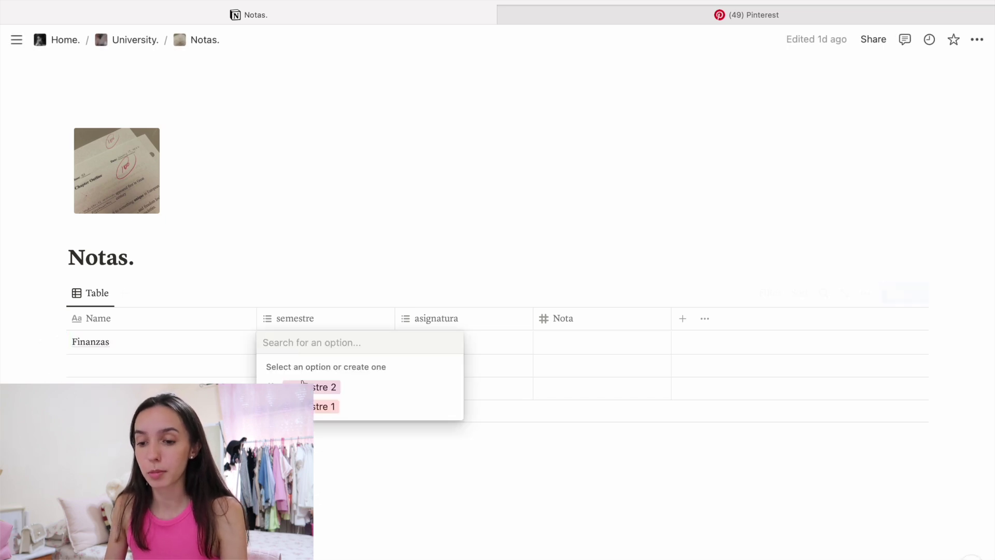
click(322, 407)
key(Escape)
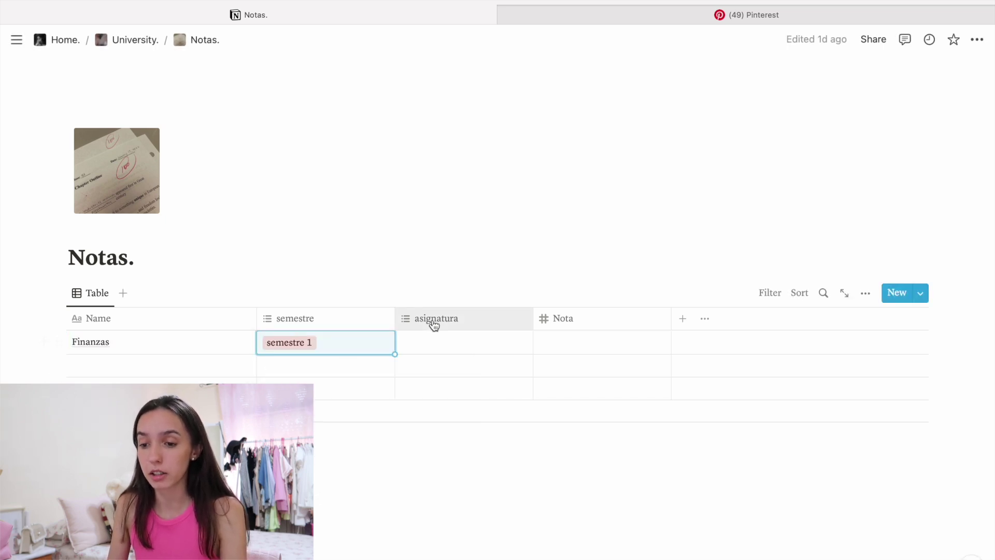
- Set the first row's asignatura to finanzas and rename the row AA1 FINANZAS
click(433, 340)
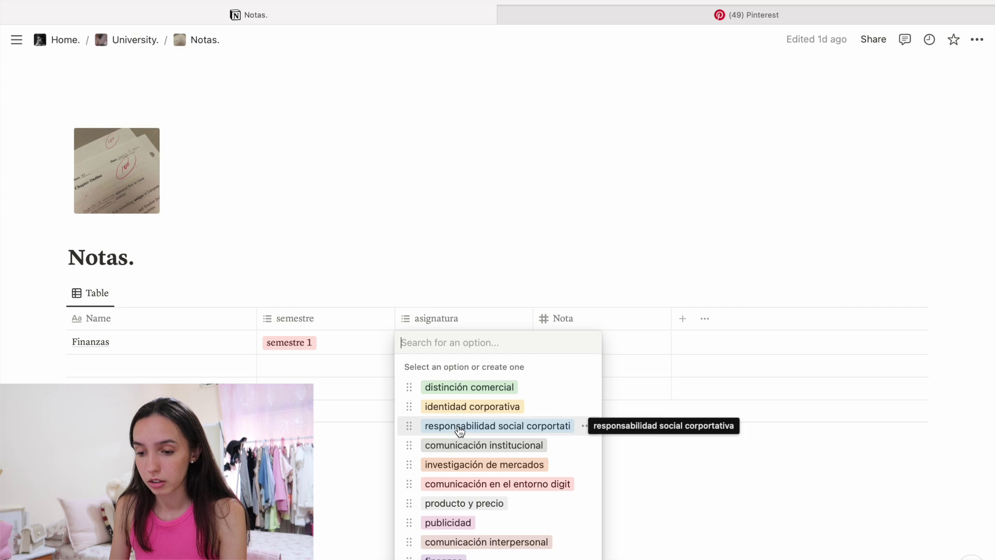
click(444, 557)
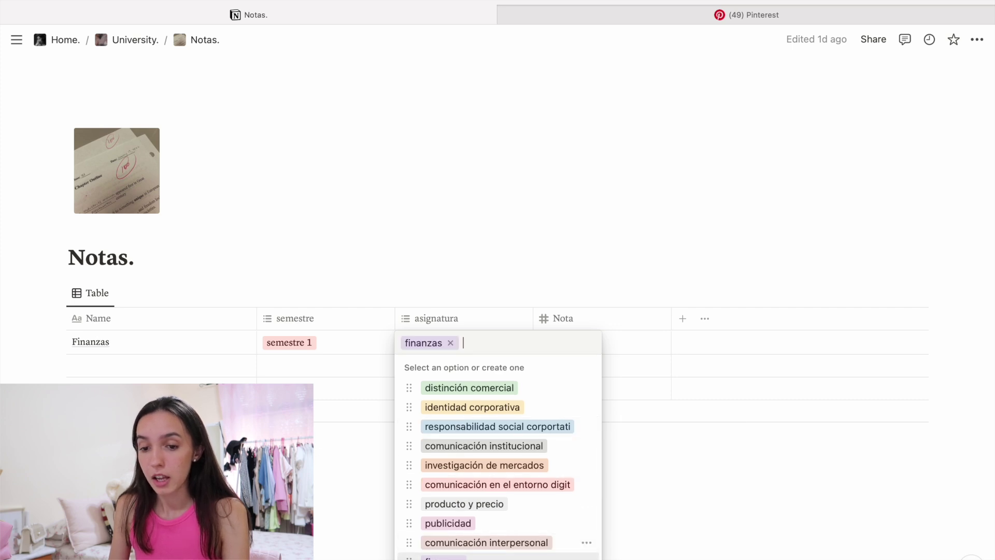
key(Escape)
click(85, 343)
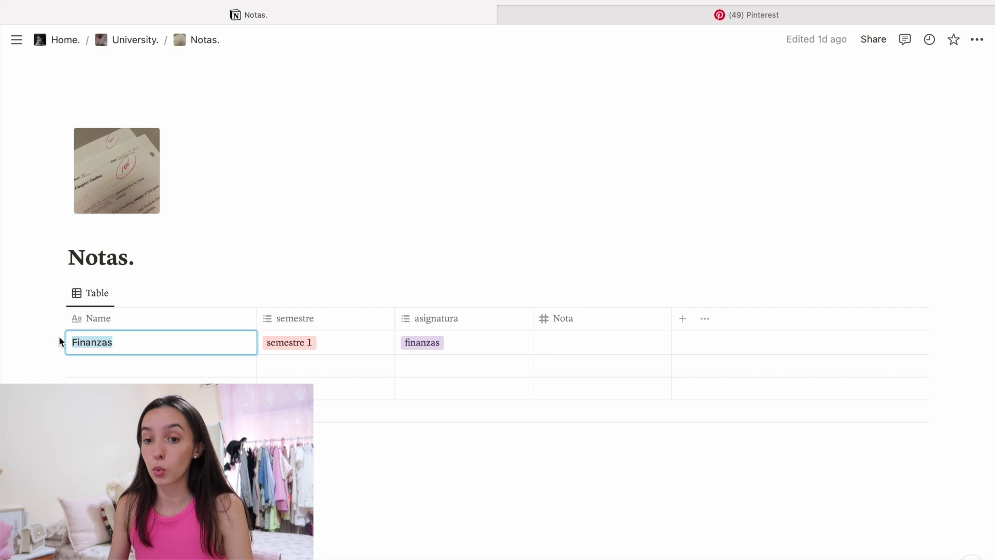
text(AA1 FINANZAS)
key(Return)
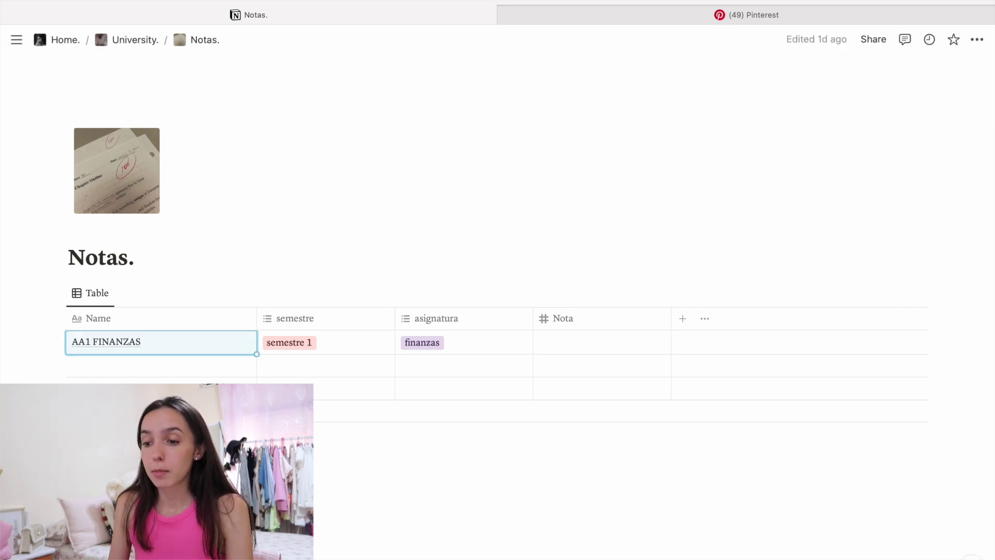
- Enter 10 as the Nota of the AA1 FINANZAS row
click(570, 344)
text(10)
key(Return)
- Name the second row AEC2 and set its semestre to semestre 1
click(190, 357)
text(AEC)
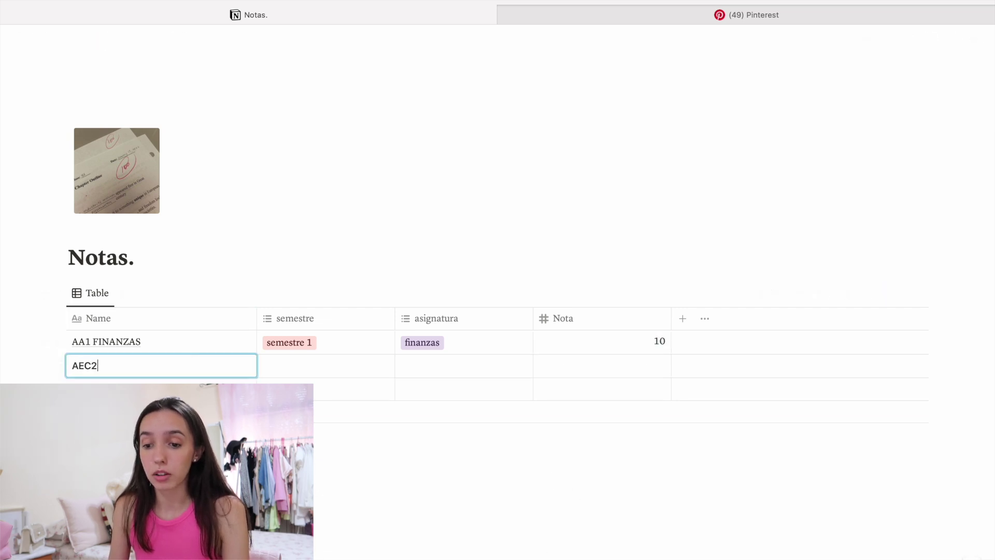
text(2)
key(Return)
click(317, 364)
click(317, 431)
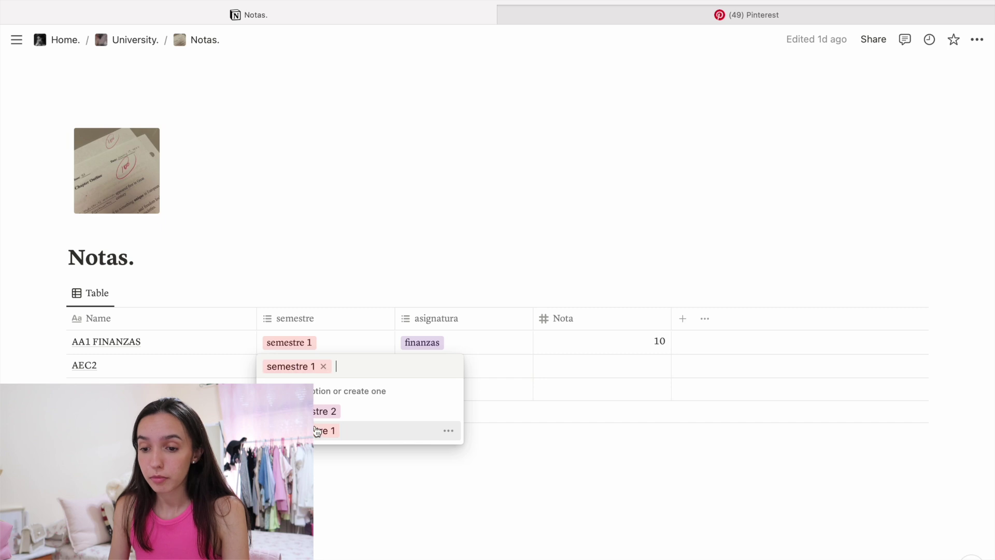
click(478, 366)
- Set the asignatura of the AEC2 row to publicidad and enter 8,5 as its Nota
click(451, 368)
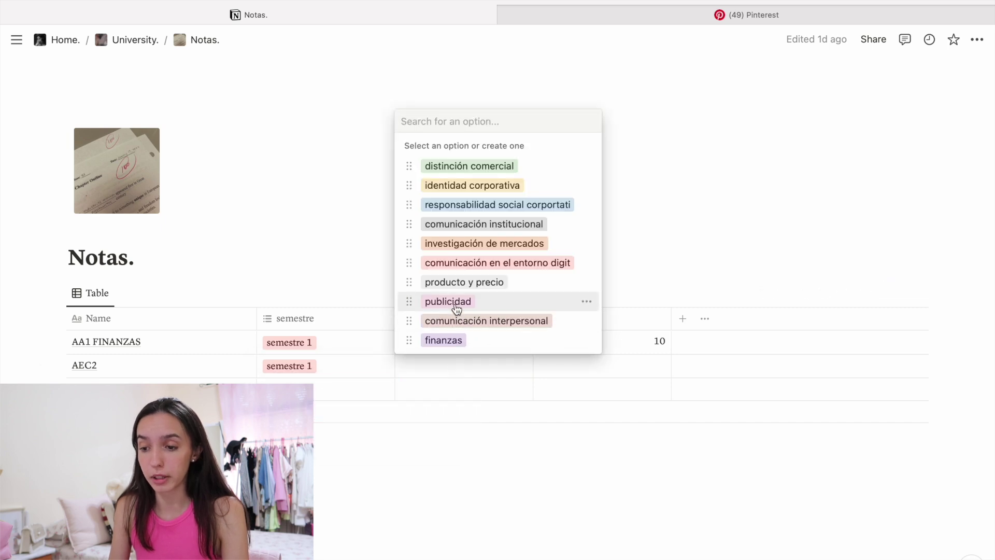
click(456, 309)
key(Escape)
click(570, 371)
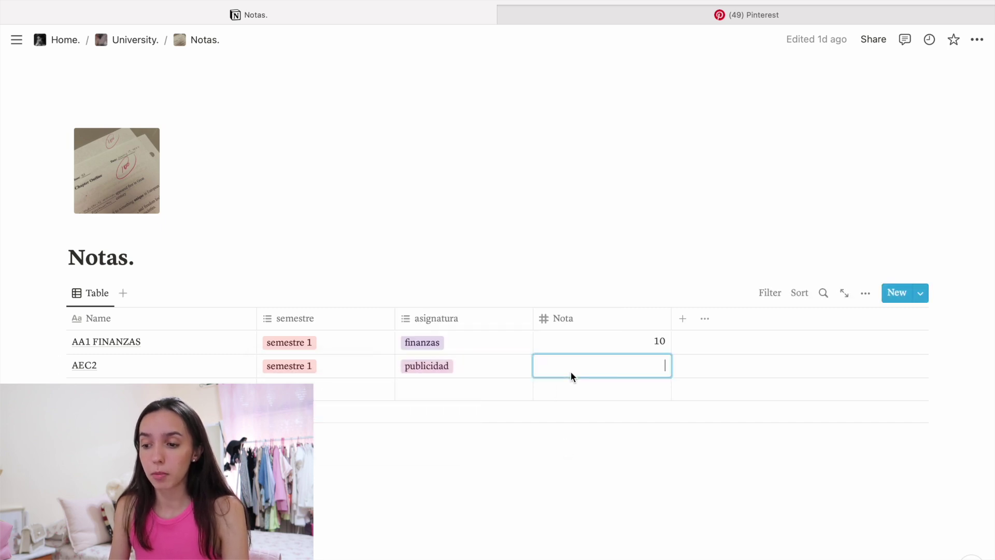
text(8,5)
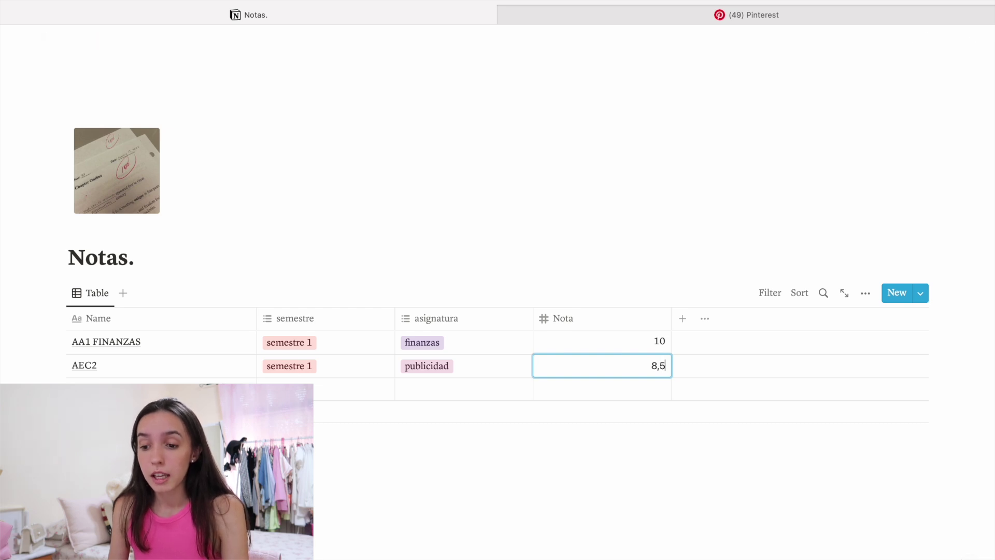
key(Escape)
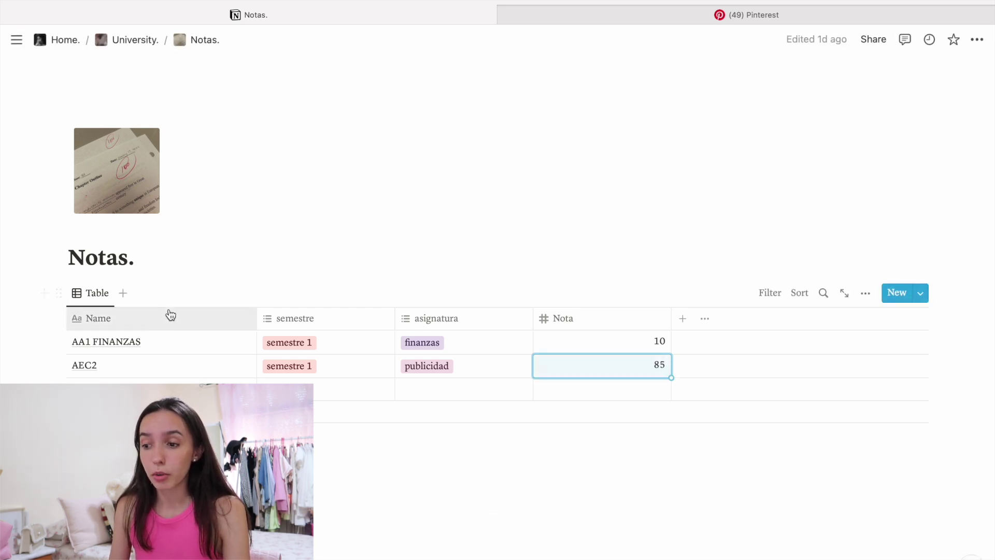
- Filter the table to rows whose asignatura contains finanzas and calculate the Median of the Nota column
click(768, 293)
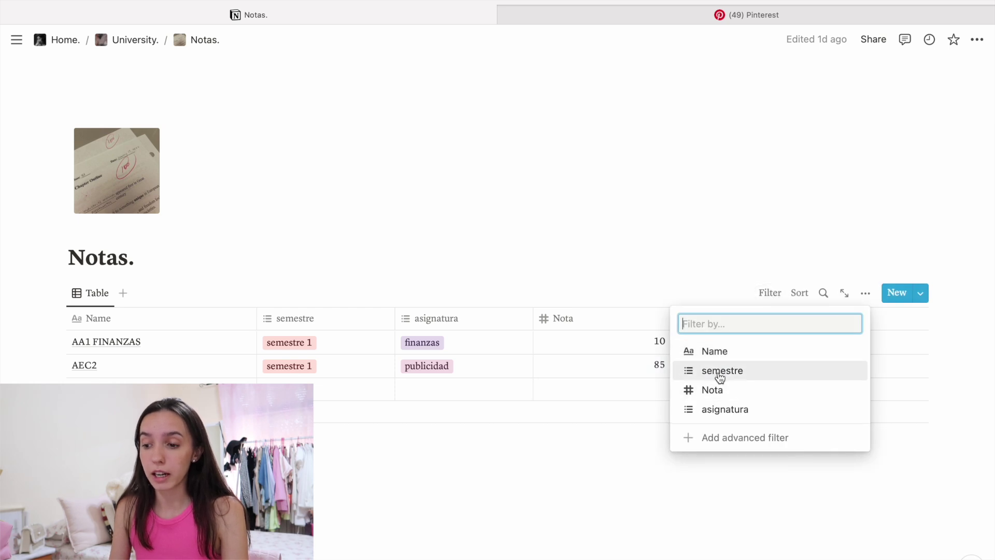
click(717, 411)
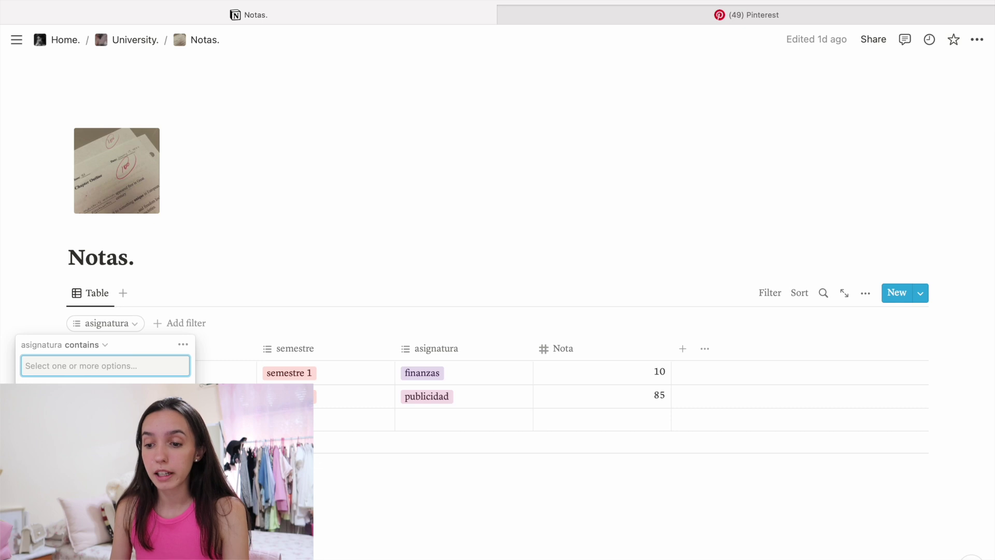
key(Return)
key(Escape)
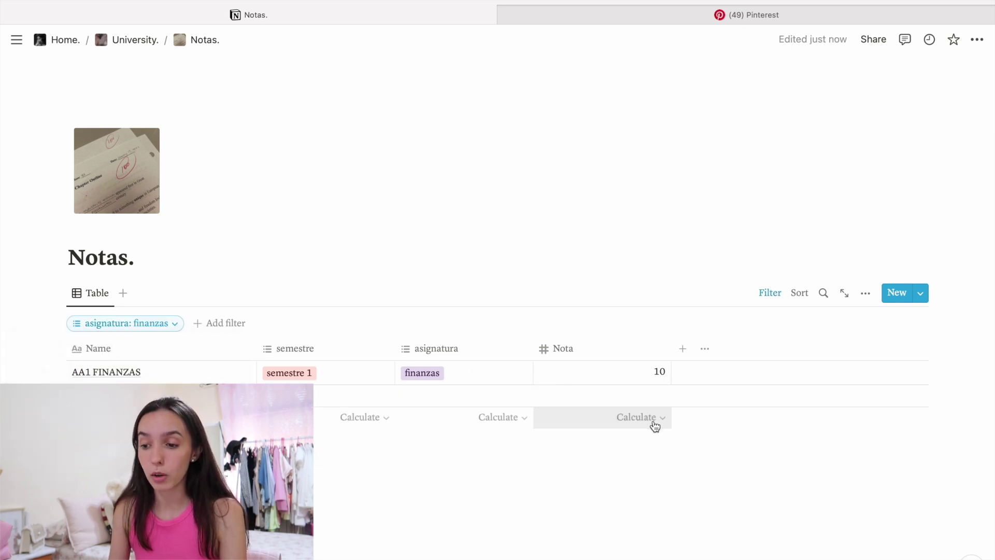
click(653, 427)
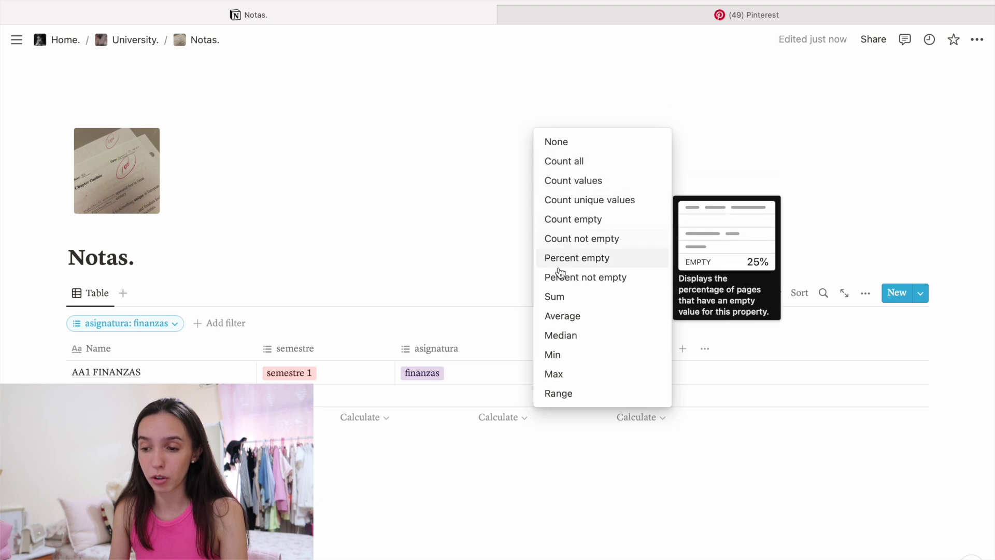
click(571, 343)
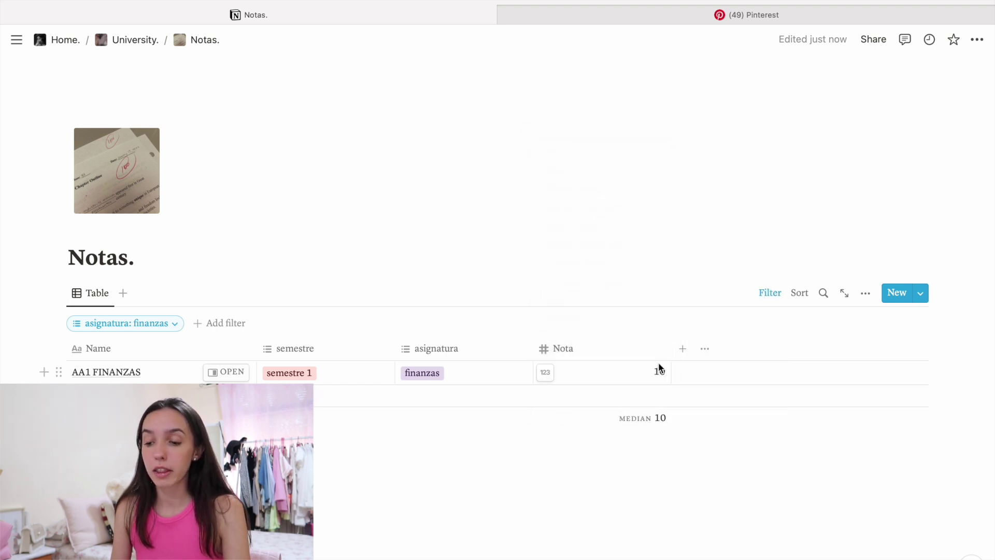
- Return to the University. page and open its Plan de estudio. sub-page
click(124, 39)
scroll(257, 379, down, 5)
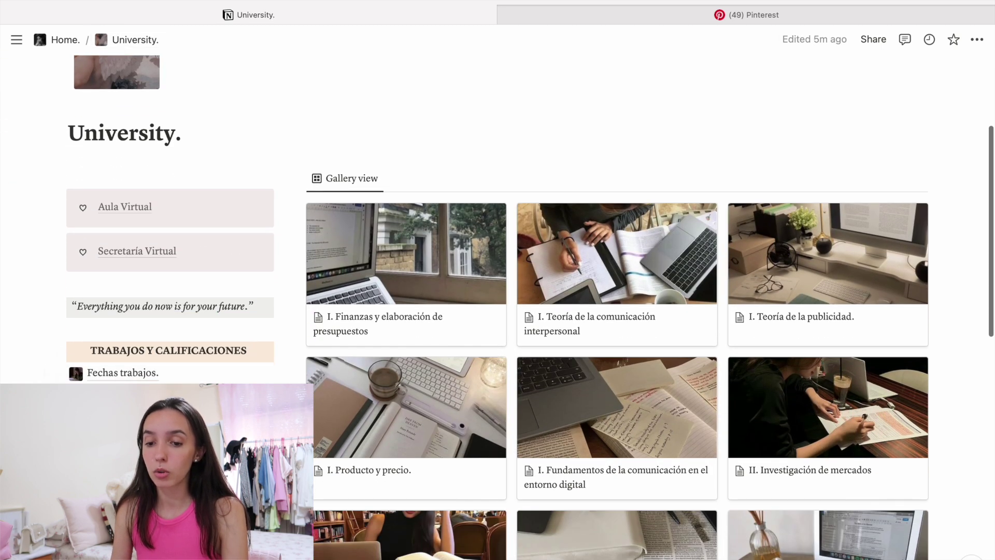
scroll(155, 363, down, 2)
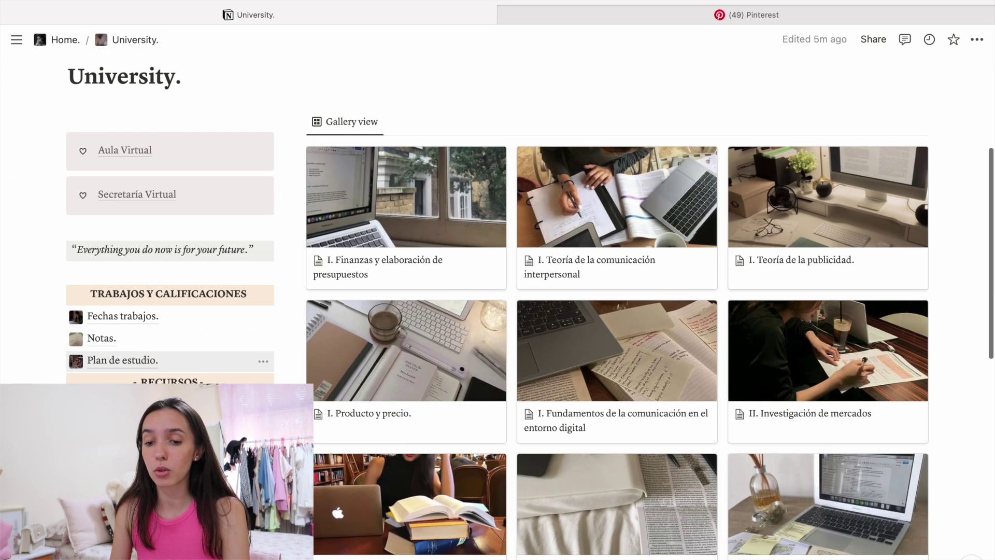
click(118, 359)
scroll(306, 323, down, 1)
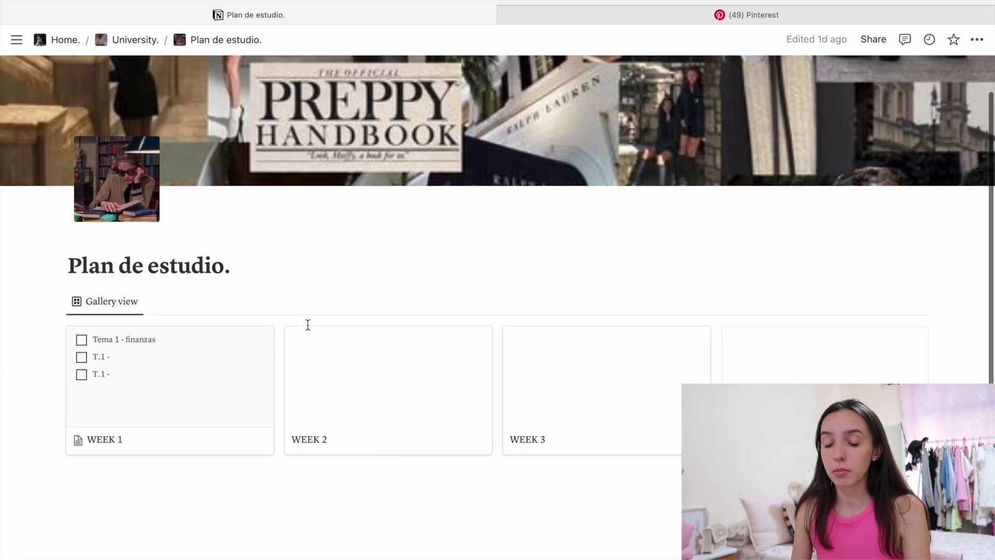
scroll(280, 503, down, 1)
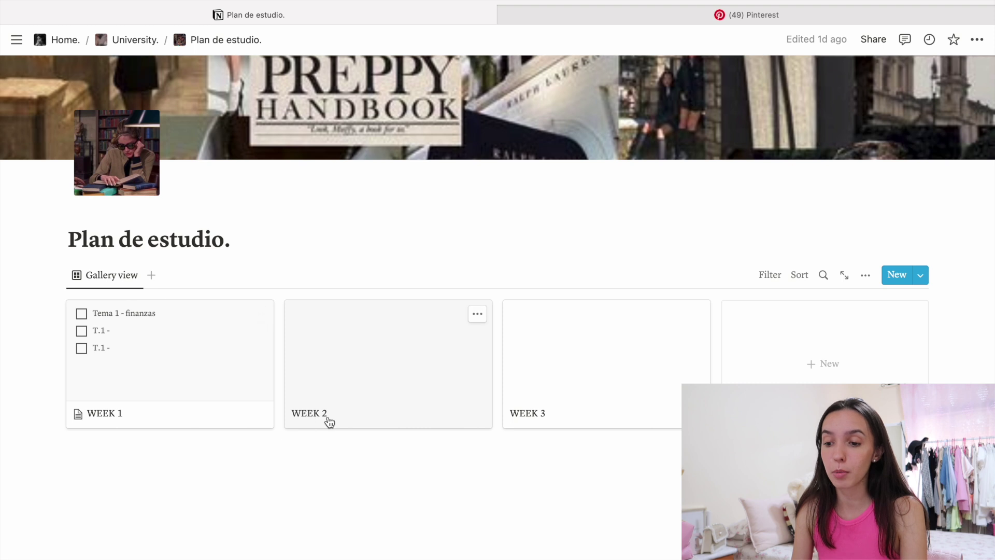
- In the WEEK 1 card, check off the three existing to-dos and add a to-do reading Estudiar t1 finanzas
click(126, 403)
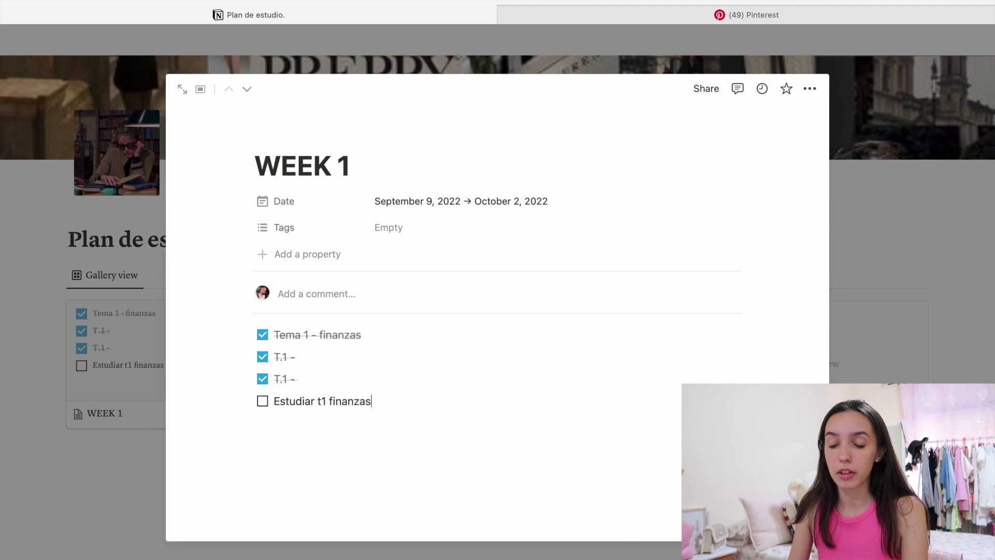
key(Return)
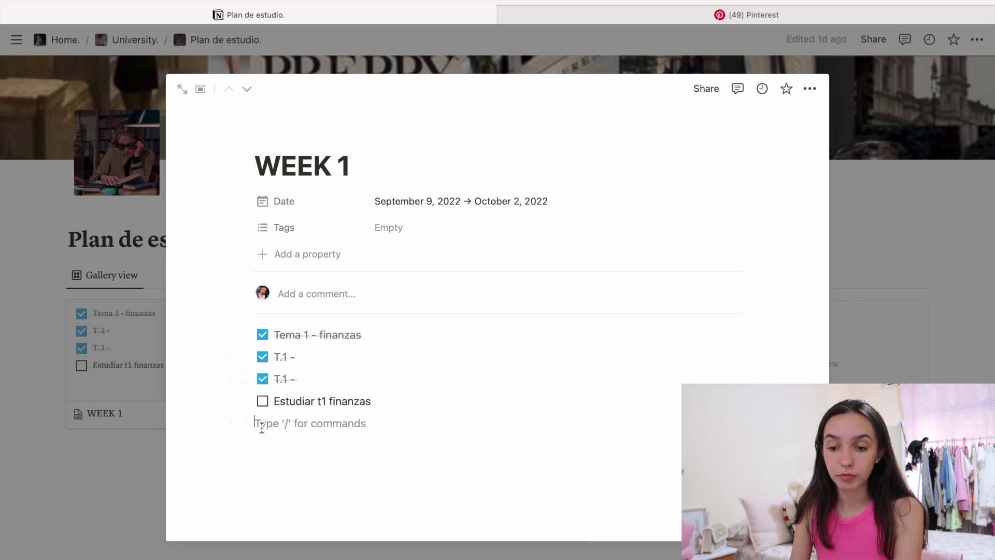
key(BackSpace)
key(Escape)
click(120, 503)
- Reopen the WEEK 1 card, check off the Estudiar t1 finanzas to-do and close the card
click(148, 396)
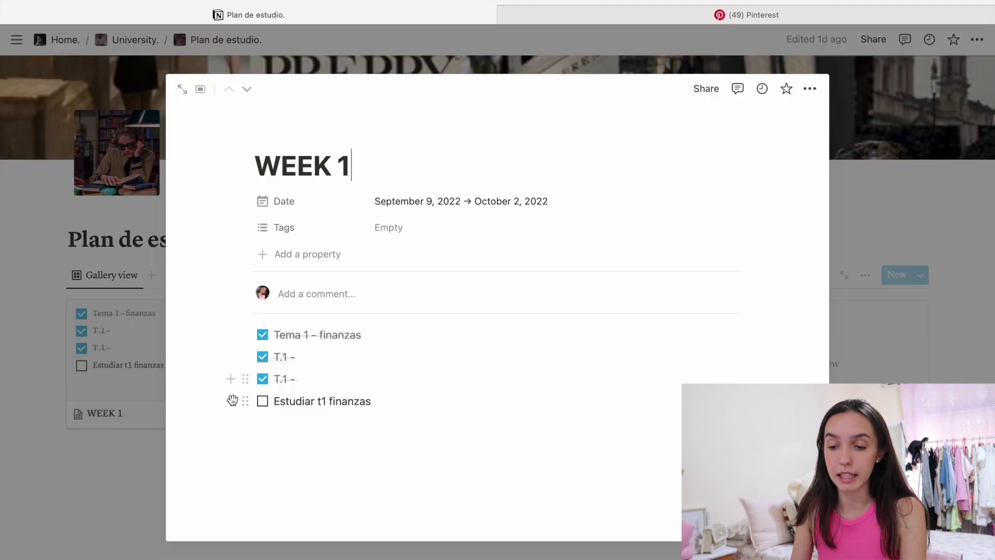
drag(251, 406, 262, 412)
click(262, 401)
click(151, 471)
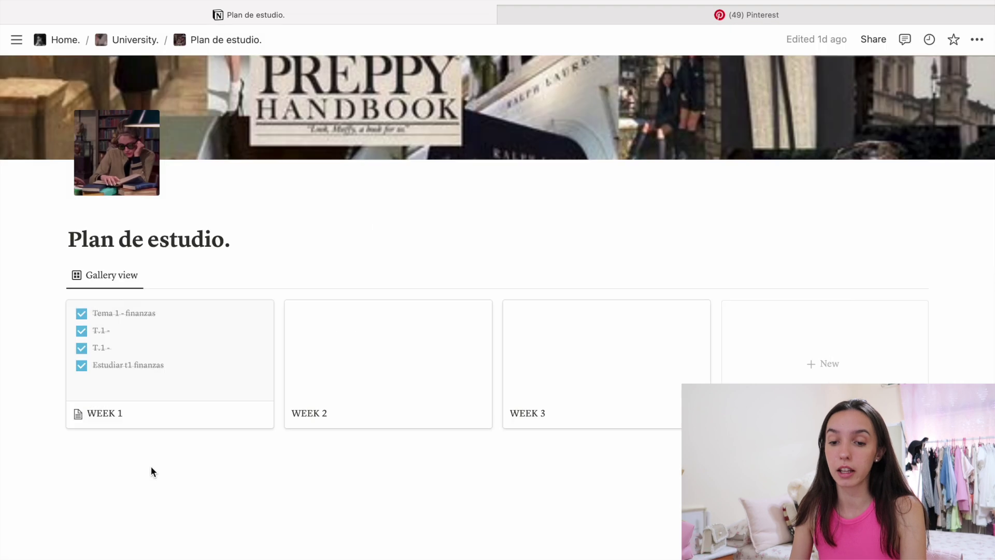
- Return to the University. page and link the [INSERTA LINK] text under RECURSOS to the copied .jpg web address
click(120, 42)
scroll(171, 337, down, 3)
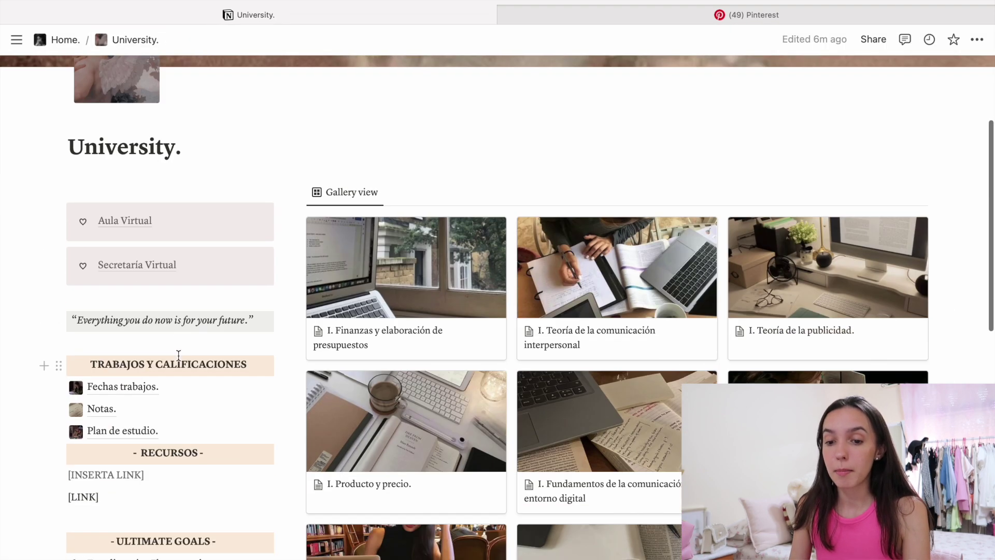
scroll(179, 355, down, 3)
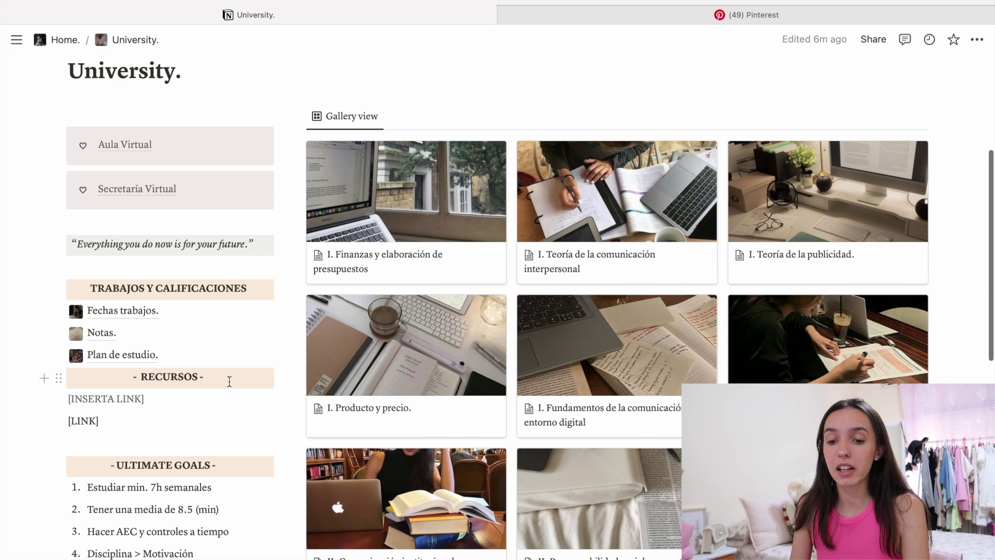
click(106, 399)
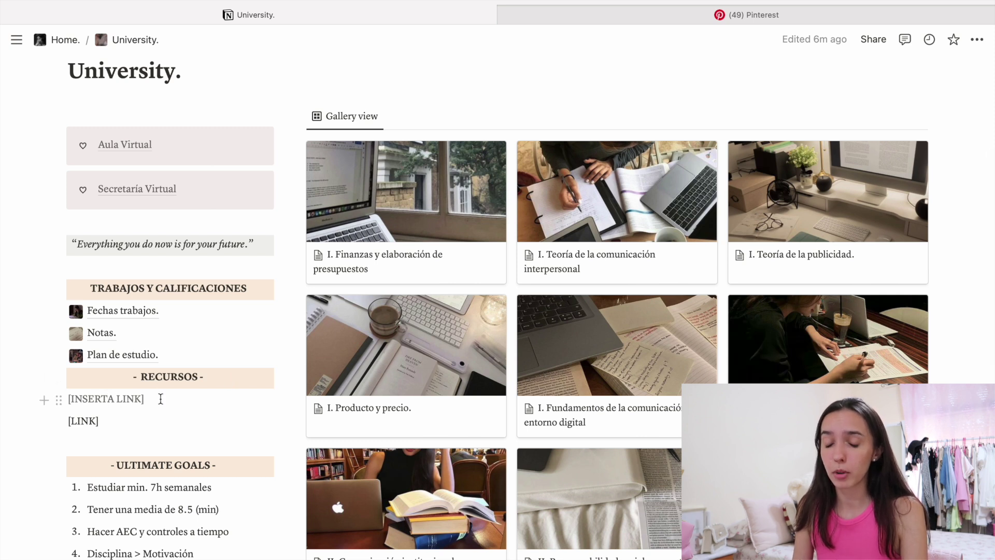
scroll(161, 398, down, 1)
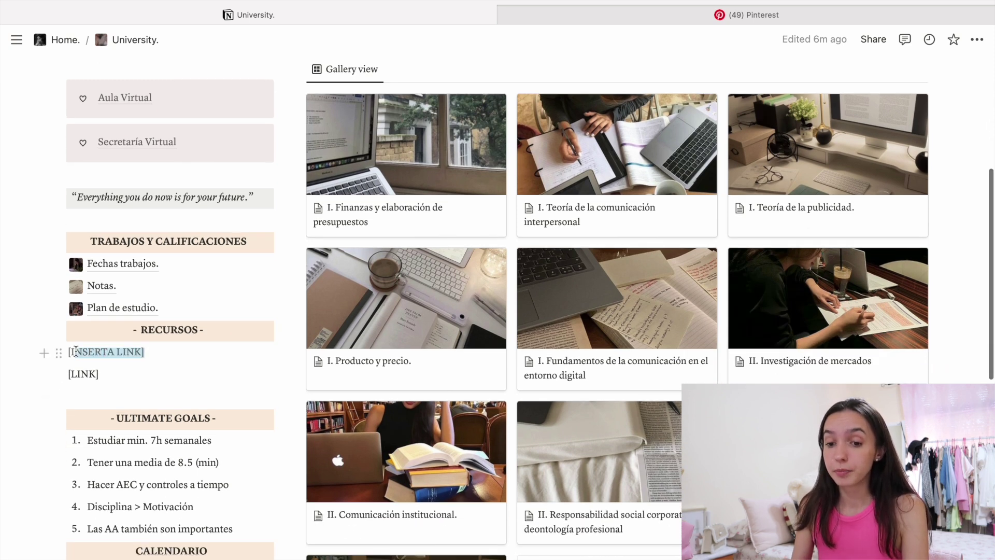
click(112, 330)
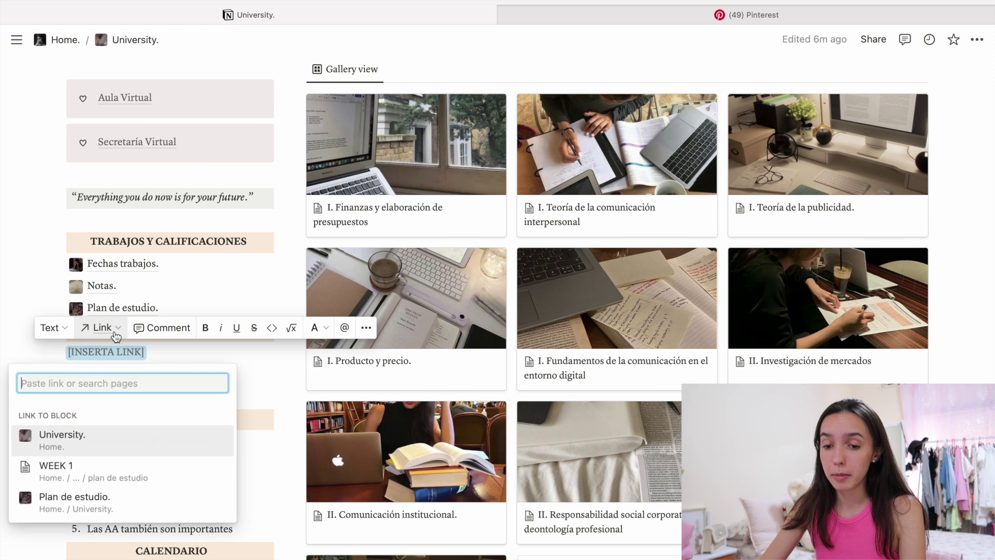
key(ctrl+v)
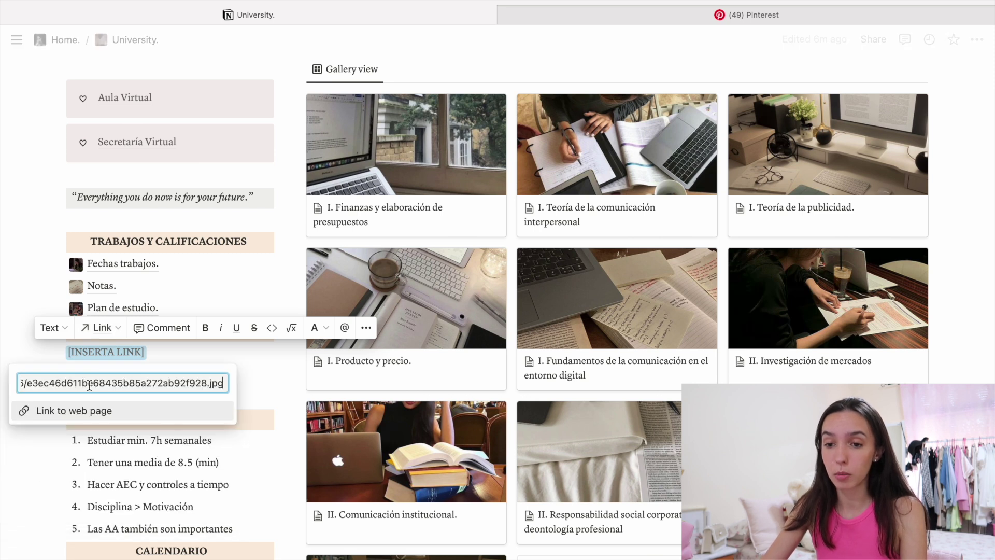
click(110, 410)
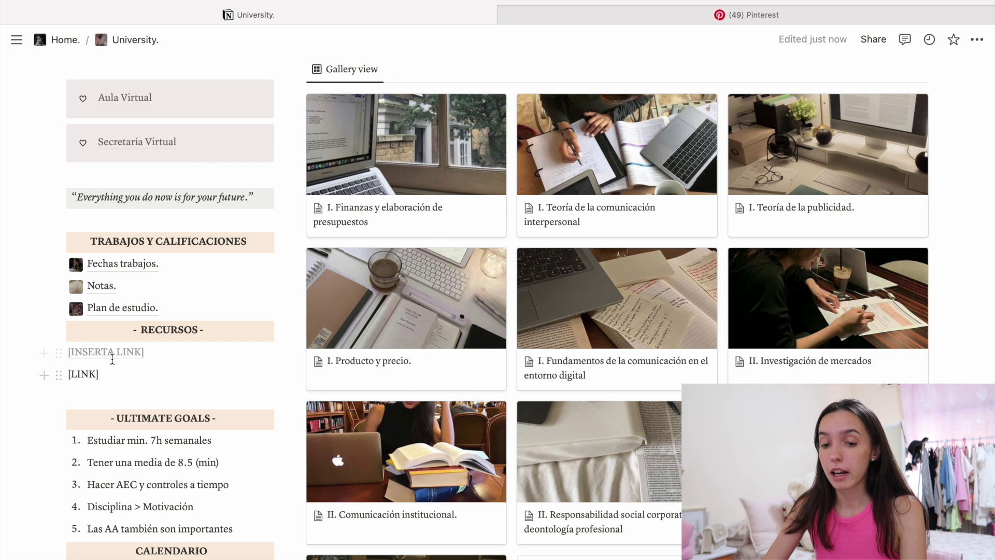
- Review the ULTIMATE GOALS list and the CALENDARIO section, and select the academic calendar image
scroll(119, 402, down, 3)
scroll(106, 402, down, 1)
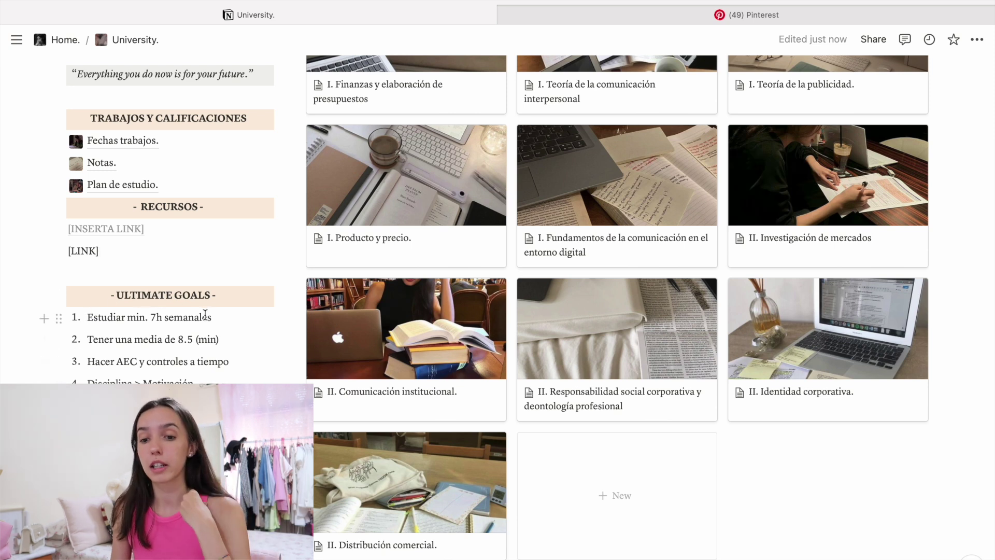
scroll(205, 315, down, 2)
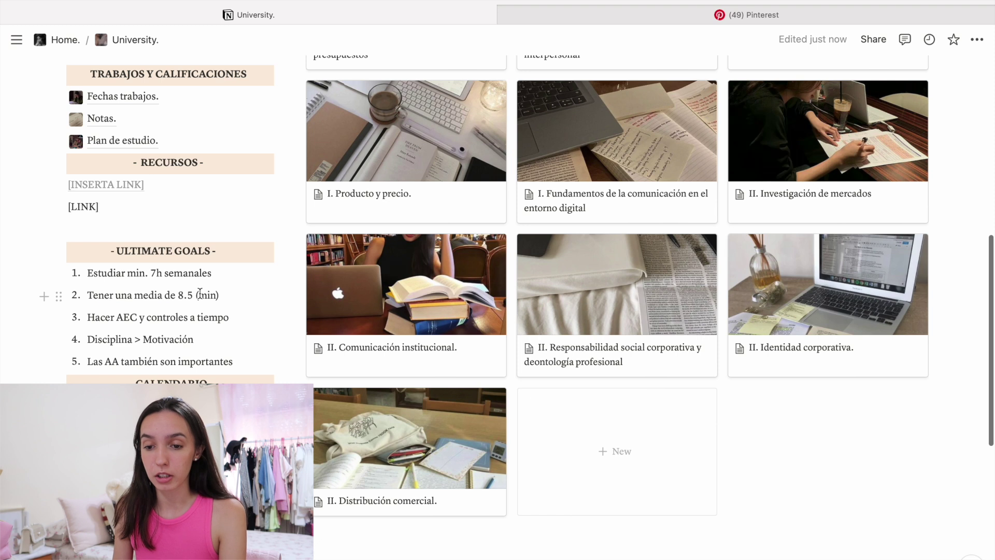
scroll(221, 319, down, 1)
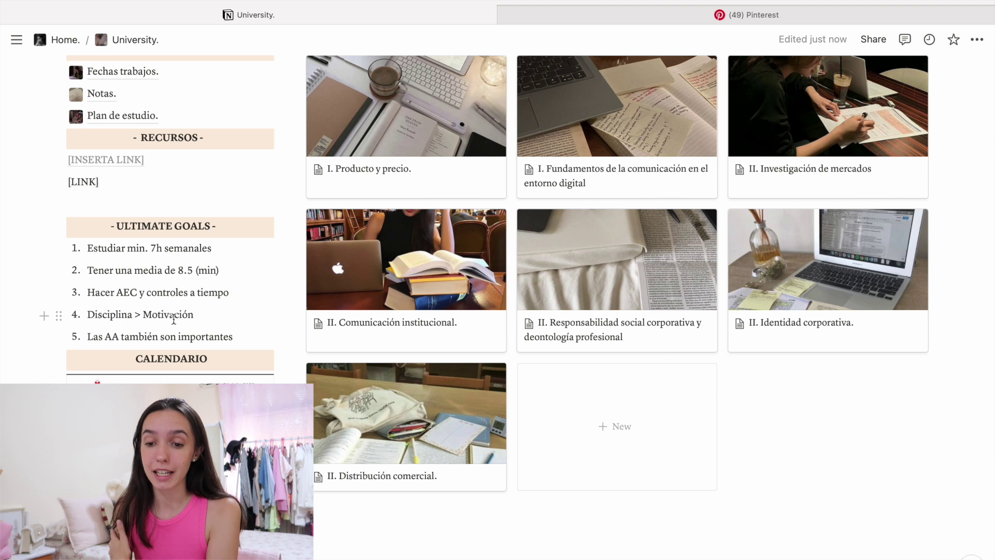
scroll(110, 343, down, 1)
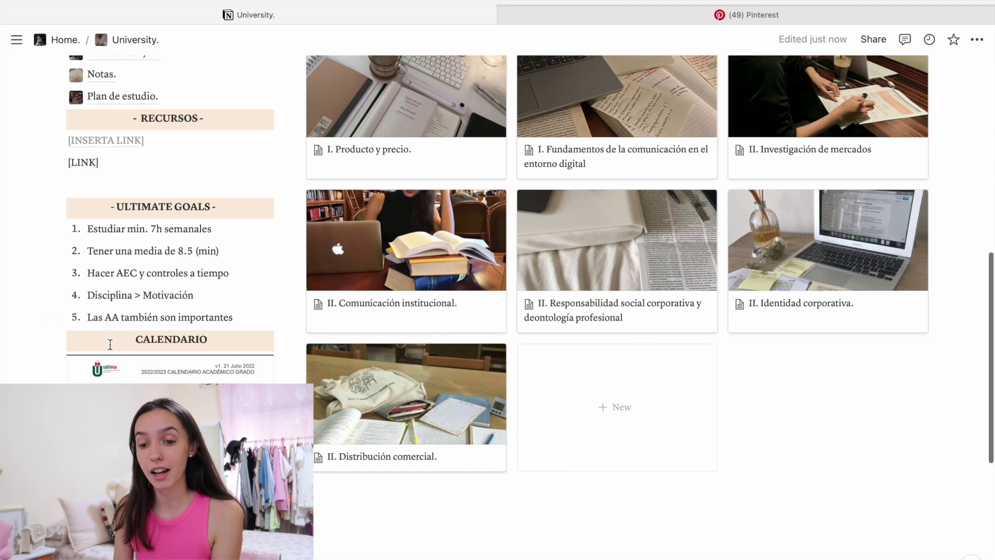
scroll(219, 322, down, 5)
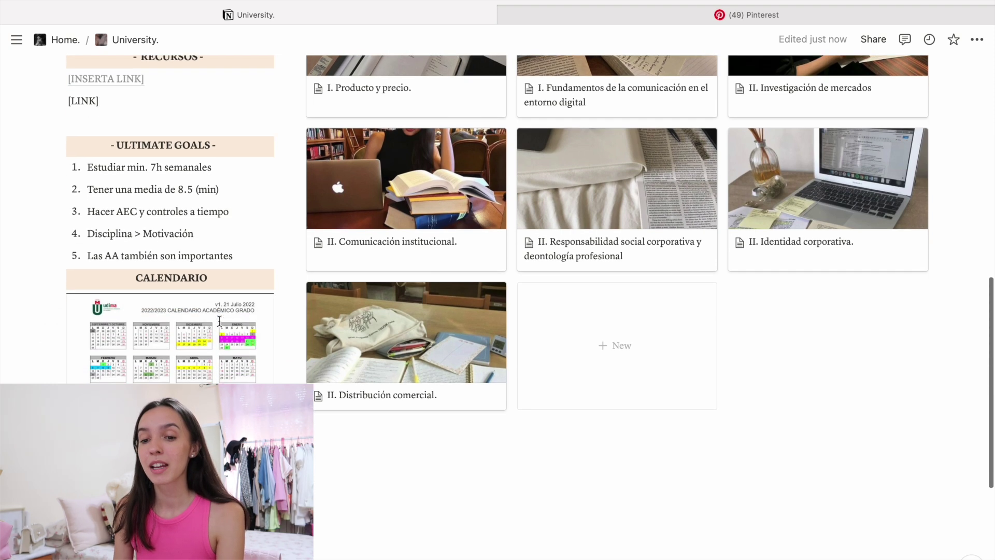
scroll(199, 290, down, 1)
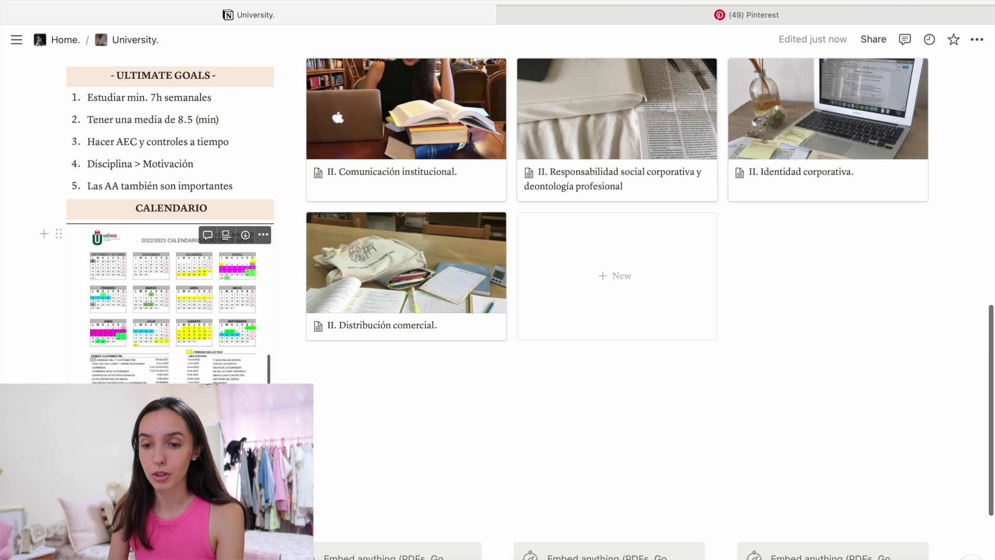
click(166, 307)
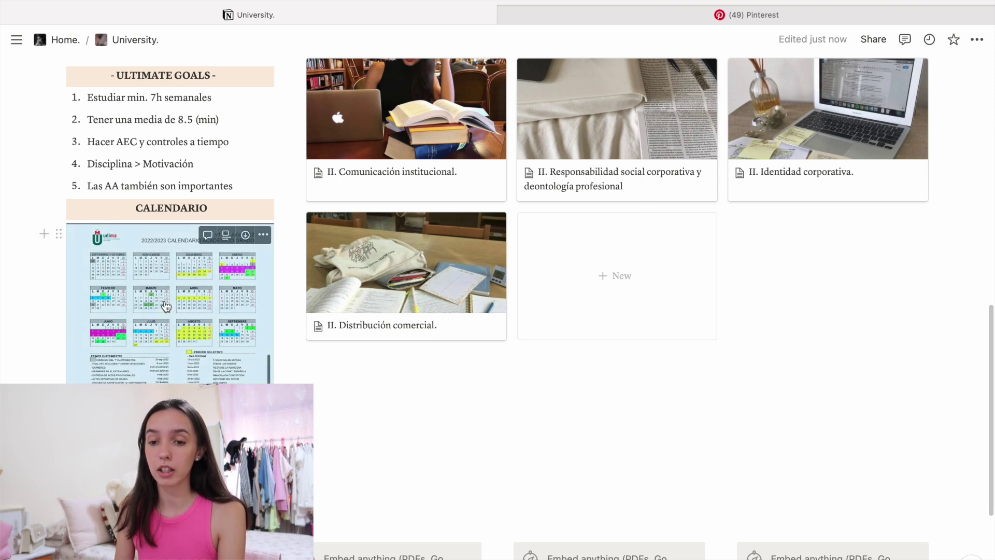